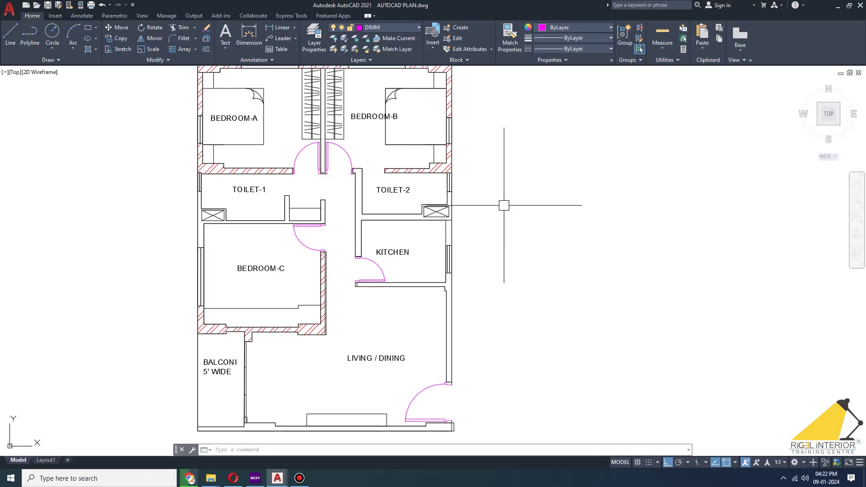
# Step: Extend the toilet wall line to close the gap beside the kitchen
pyautogui.moveTo(568, 225); pyautogui.dragTo(500, 234, button='middle')
pyautogui.scroll(-2, 409, 225)
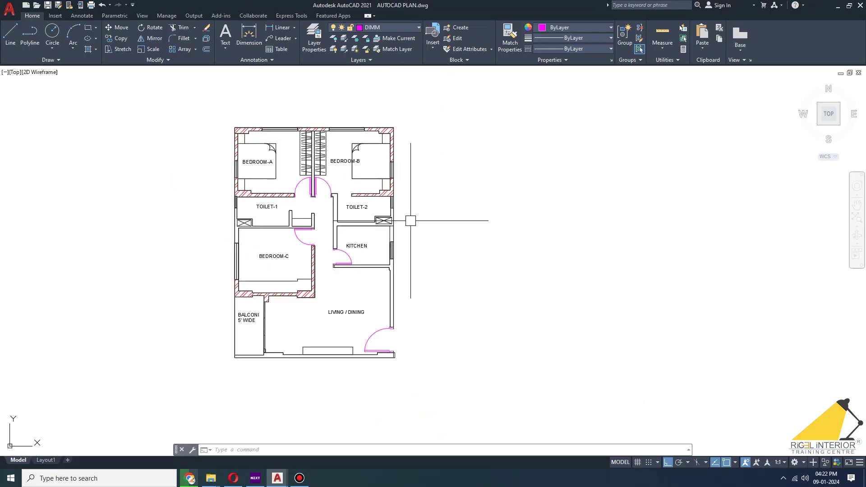
pyautogui.scroll(4, 403, 221)
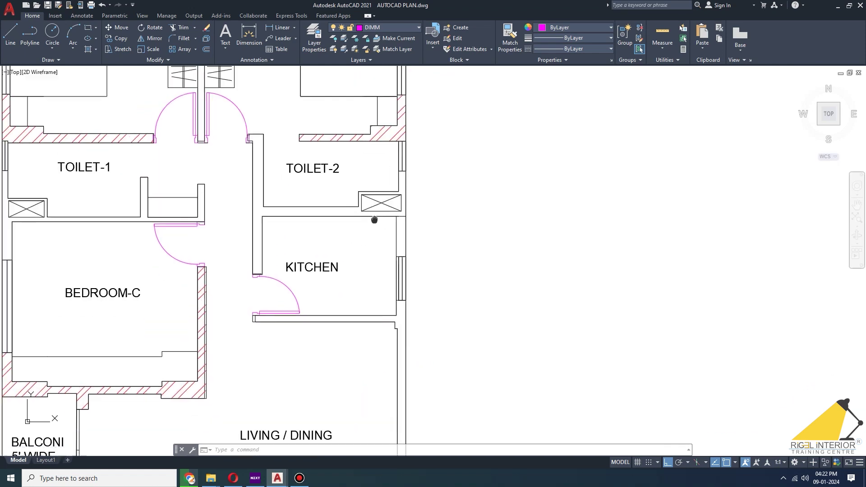
pyautogui.scroll(2, 345, 145)
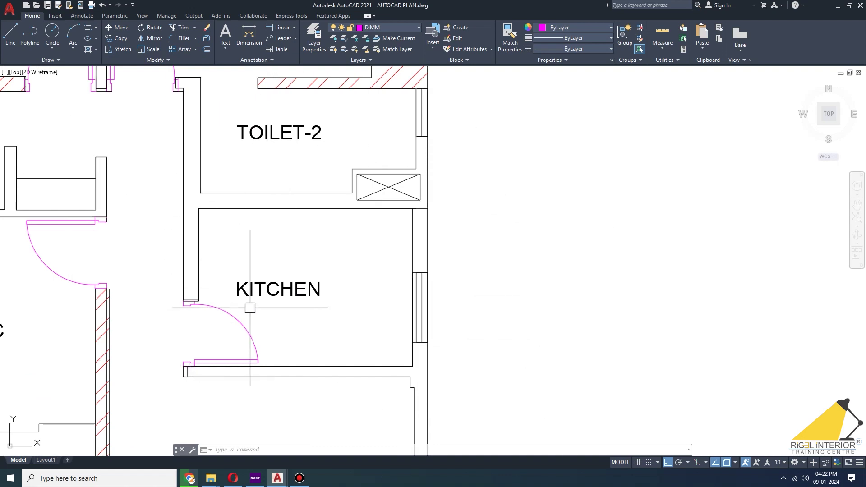
pyautogui.moveTo(250, 308); pyautogui.dragTo(291, 276, button='middle')
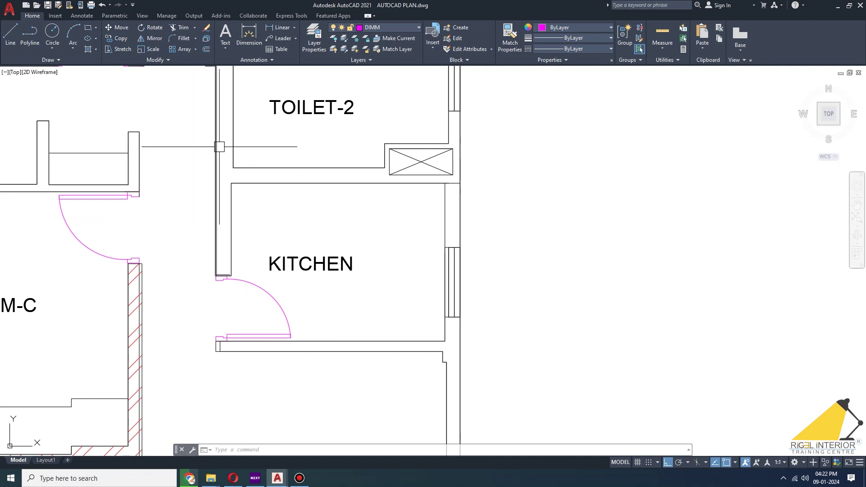
pyautogui.press('Escape')
pyautogui.press('Escape')
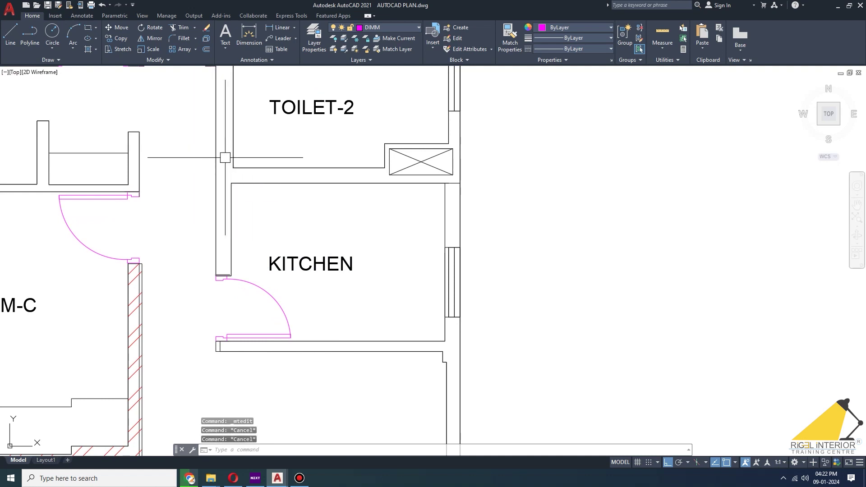
pyautogui.write('ex')
pyautogui.press('Return')
pyautogui.click(242, 168)
pyautogui.press('Escape')
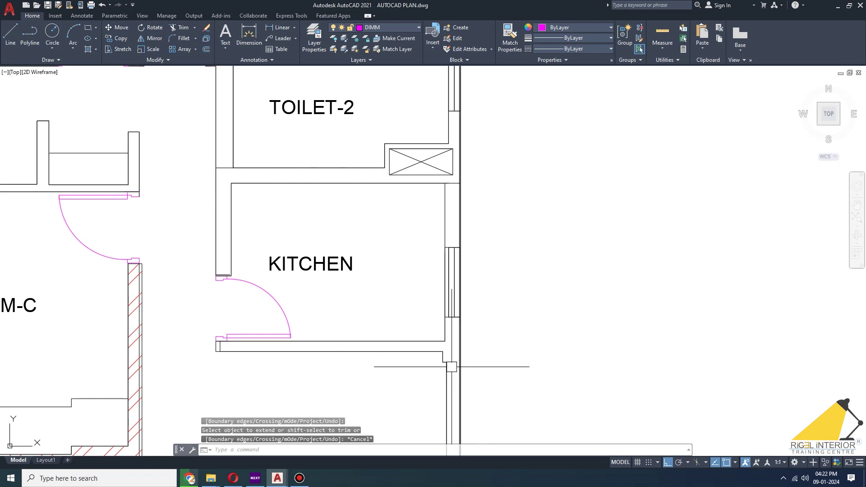
pyautogui.press('Escape')
pyautogui.press('Return')
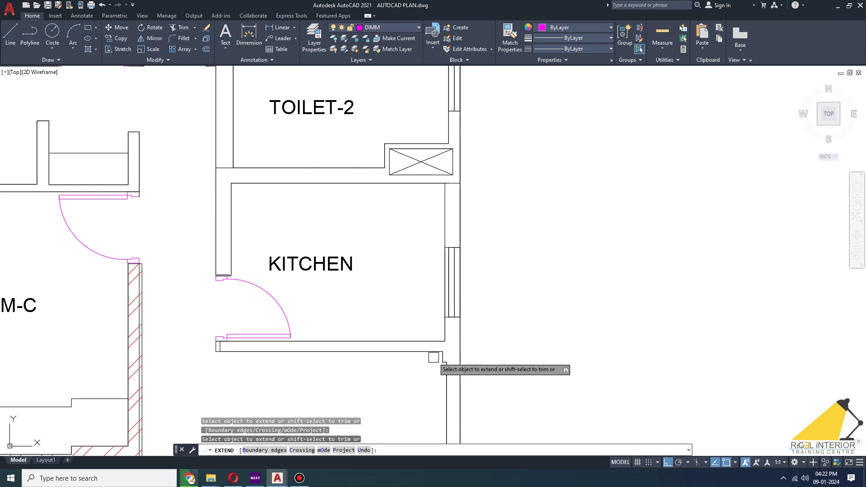
pyautogui.press('Escape')
# Step: Crossing-select the kitchen and toilet walls
pyautogui.scroll(-2, 458, 355)
pyautogui.click(498, 367)
pyautogui.click(283, 223)
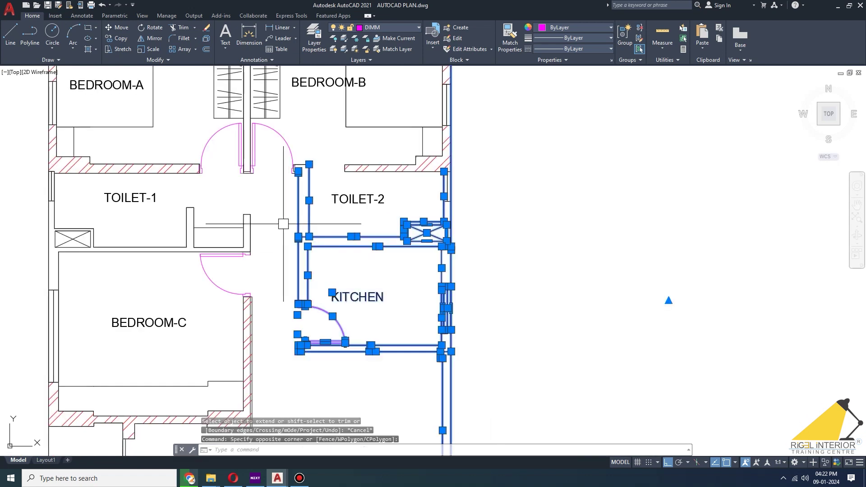
# Step: Copy the selected kitchen and toilet walls to a clear area of the drawing
pyautogui.rightClick(309, 248)
pyautogui.click(343, 275)
pyautogui.click(337, 247)
pyautogui.scroll(-3, 336, 250)
pyautogui.moveTo(586, 261); pyautogui.dragTo(311, 255, button='middle')
pyautogui.click(368, 246)
pyautogui.press('Escape')
pyautogui.scroll(4, 471, 227)
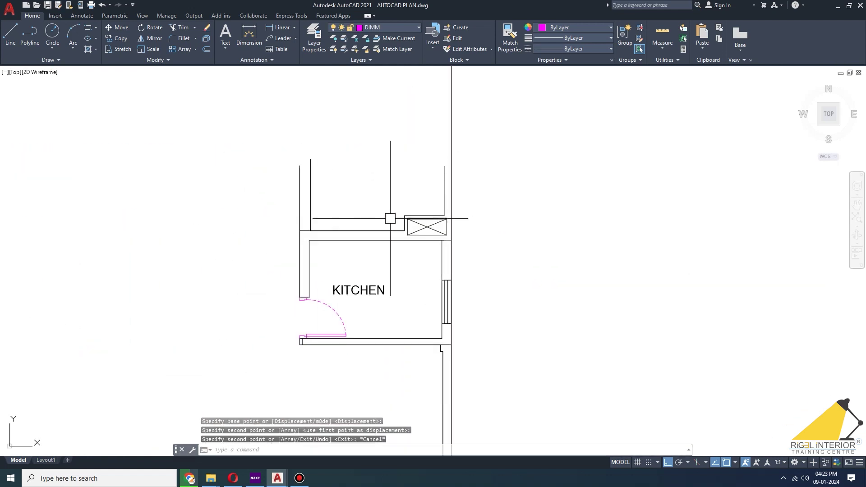
pyautogui.scroll(4, 390, 219)
# Step: Fence-trim the extra wall lines around the copied kitchen
pyautogui.click(359, 217)
pyautogui.press('Escape')
pyautogui.write('tr')
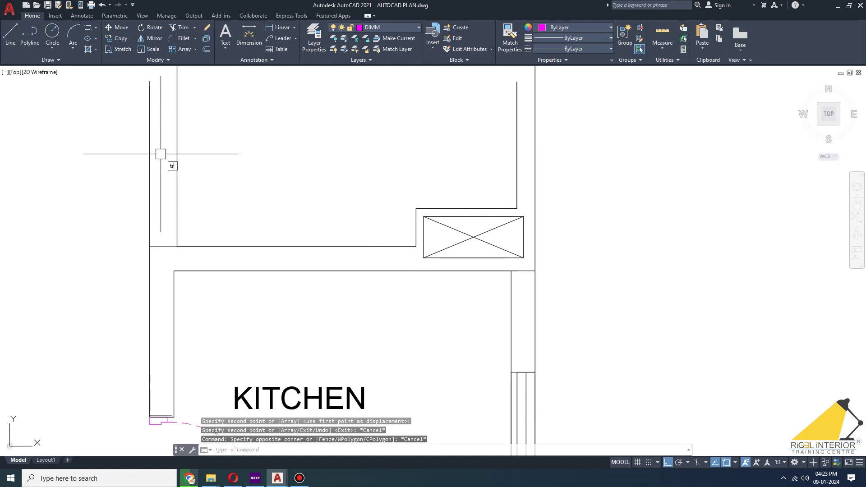
pyautogui.press('Return')
pyautogui.scroll(-2, 243, 205)
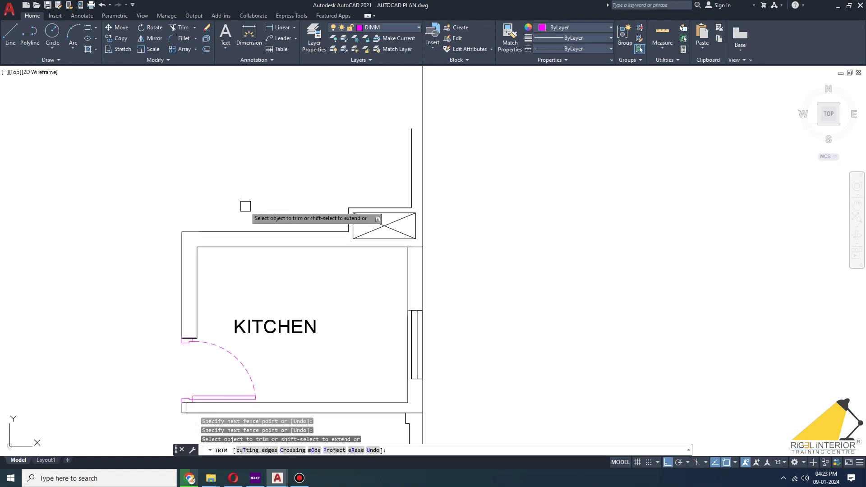
pyautogui.moveTo(319, 284); pyautogui.dragTo(320, 249, button='middle')
pyautogui.moveTo(393, 154); pyautogui.dragTo(411, 155, button='middle')
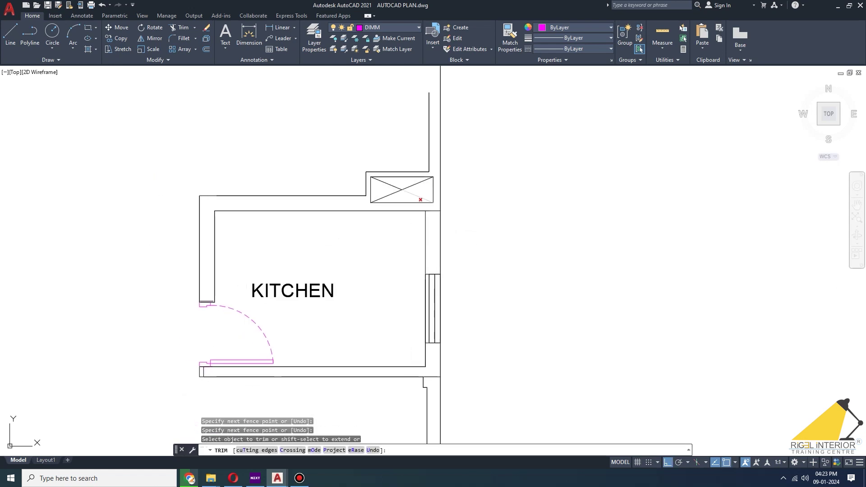
pyautogui.moveTo(470, 228); pyautogui.dragTo(464, 185, button='middle')
pyautogui.click(483, 337)
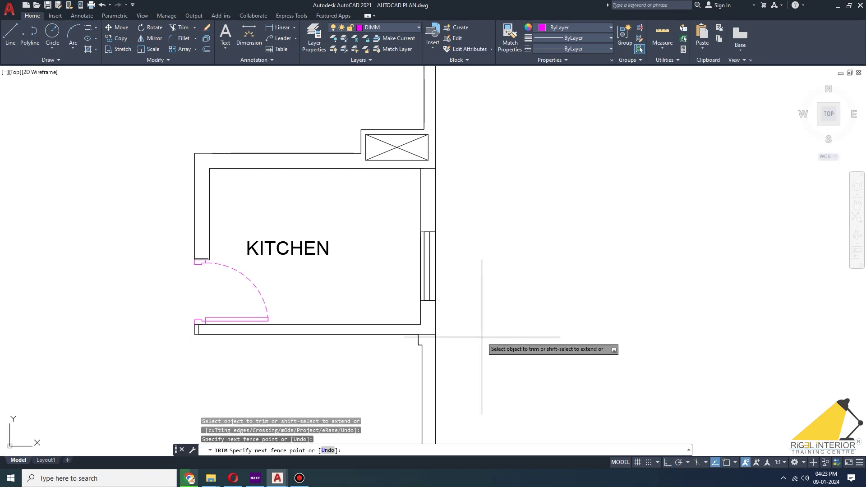
pyautogui.press('Return')
pyautogui.moveTo(454, 336); pyautogui.dragTo(449, 286, button='middle')
pyautogui.scroll(-2, 451, 288)
pyautogui.press('Escape')
# Step: Erase the stray lines left below the copied kitchen
pyautogui.click(466, 326)
pyautogui.click(392, 371)
pyautogui.press('Delete')
pyautogui.scroll(4, 445, 304)
pyautogui.click(448, 340)
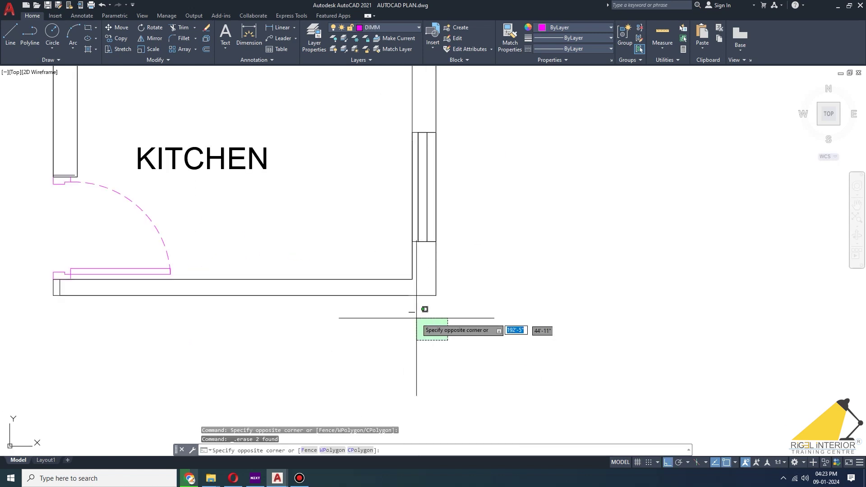
pyautogui.press('Escape')
pyautogui.scroll(-2, 456, 257)
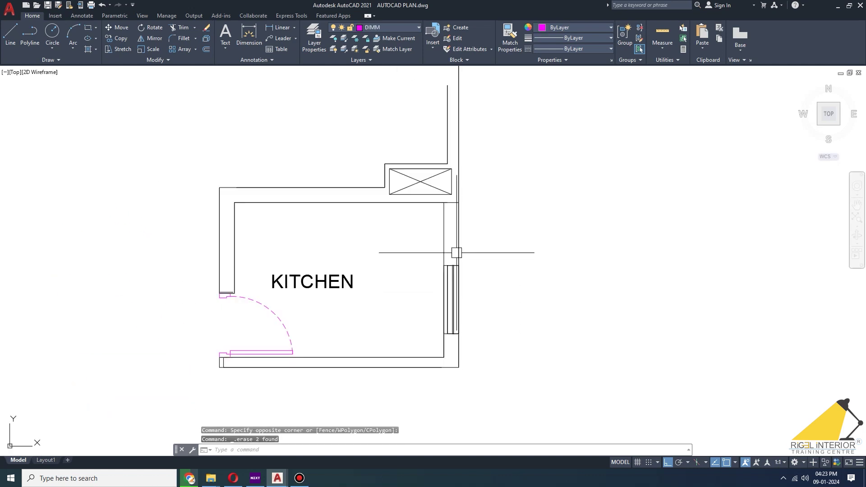
pyautogui.moveTo(444, 243); pyautogui.dragTo(468, 192, button='middle')
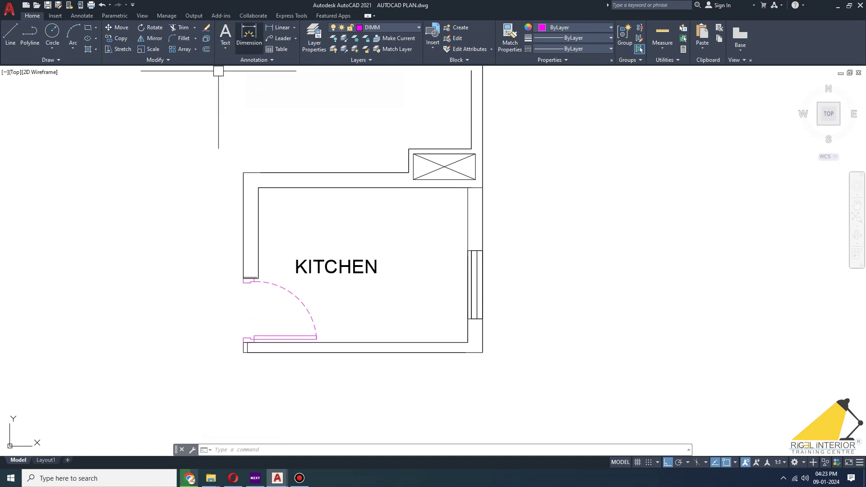
pyautogui.click(249, 36)
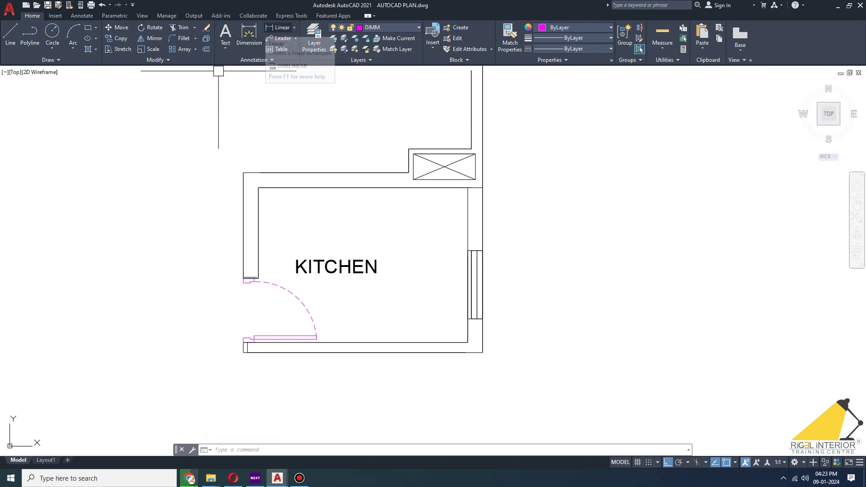
# Step: Dimension the copied kitchen's top wall at 9' and right wall at 6'-8"
pyautogui.click(259, 188)
pyautogui.click(467, 188)
pyautogui.click(440, 140)
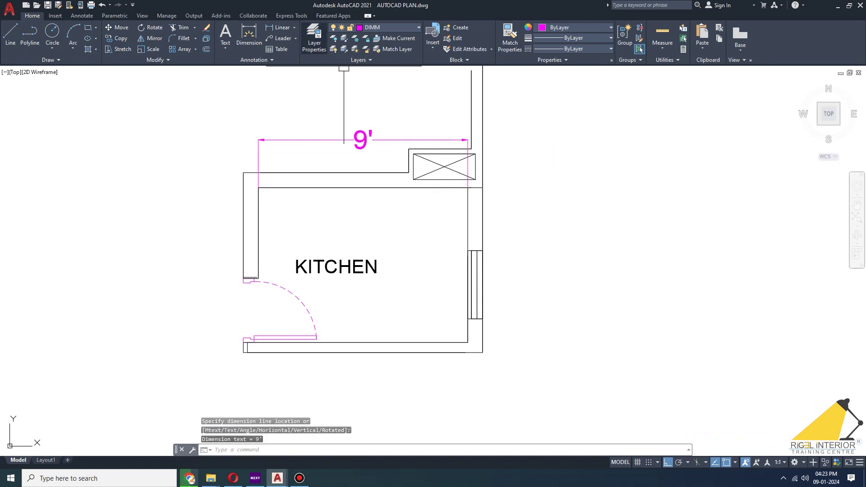
pyautogui.press('Return')
pyautogui.click(482, 188)
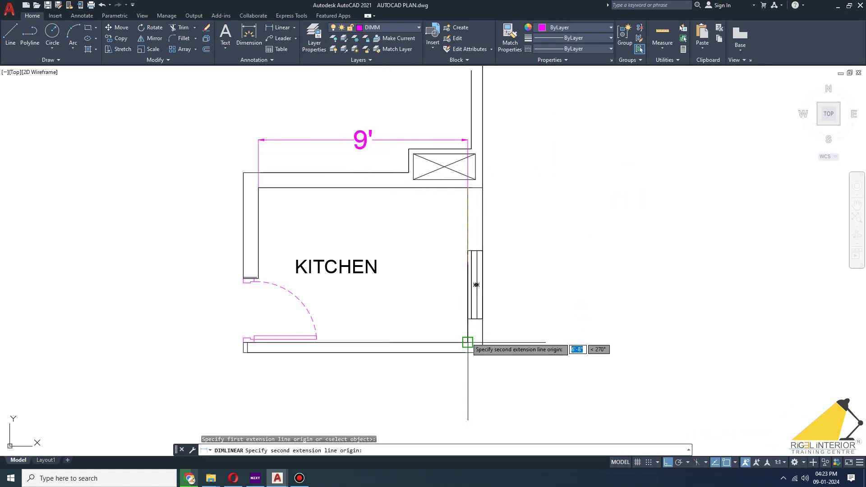
pyautogui.click(468, 342)
pyautogui.click(530, 324)
# Step: Delete the KITCHEN label from the copied outline
pyautogui.moveTo(567, 153); pyautogui.dragTo(518, 150, button='middle')
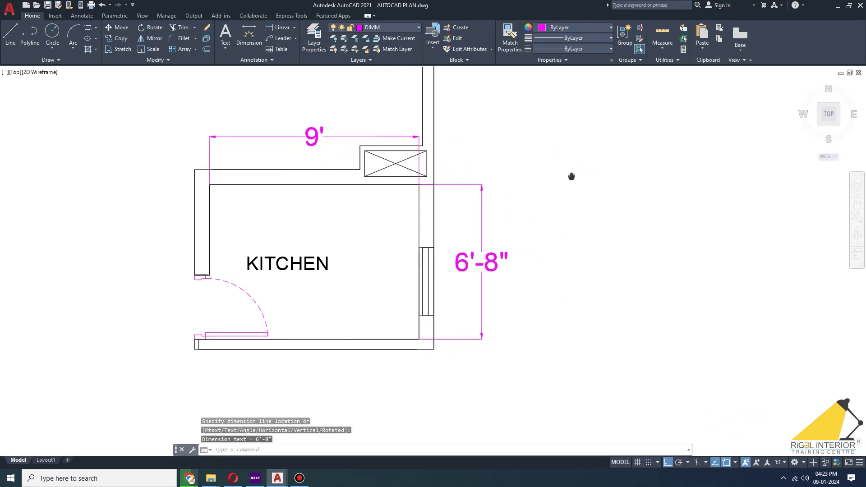
pyautogui.moveTo(308, 193); pyautogui.dragTo(346, 182, button='middle')
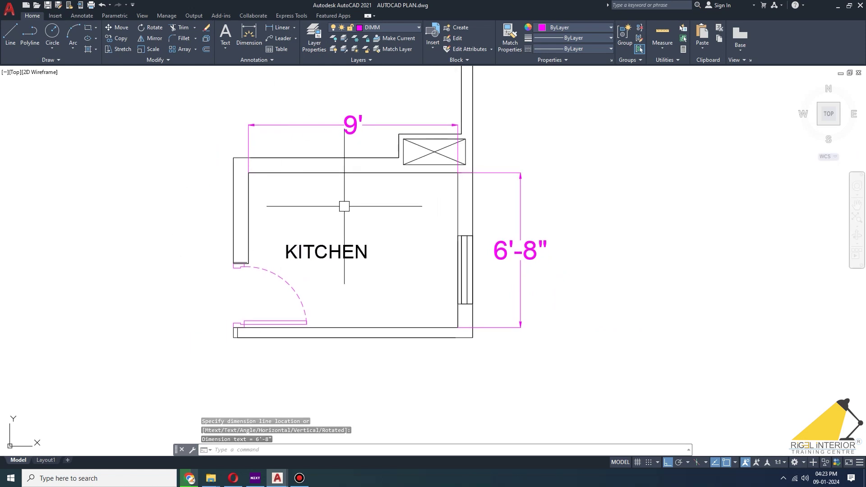
pyautogui.click(343, 250)
pyautogui.press('Delete')
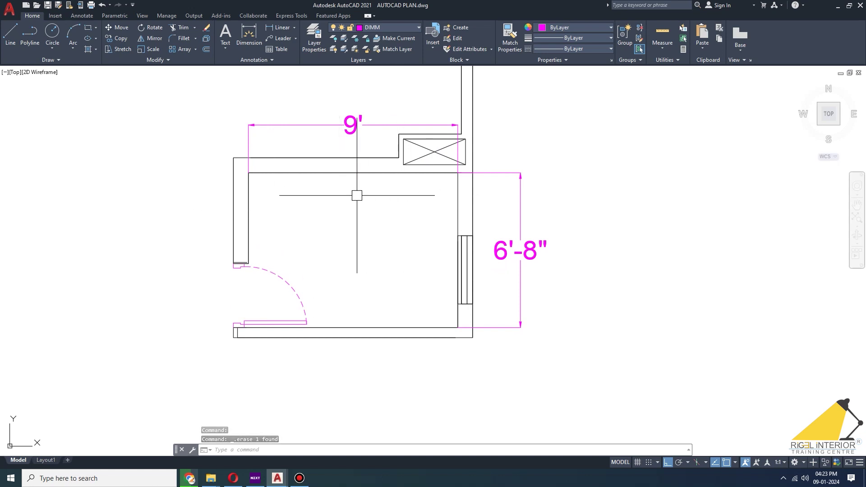
pyautogui.moveTo(431, 216); pyautogui.dragTo(415, 205, button='middle')
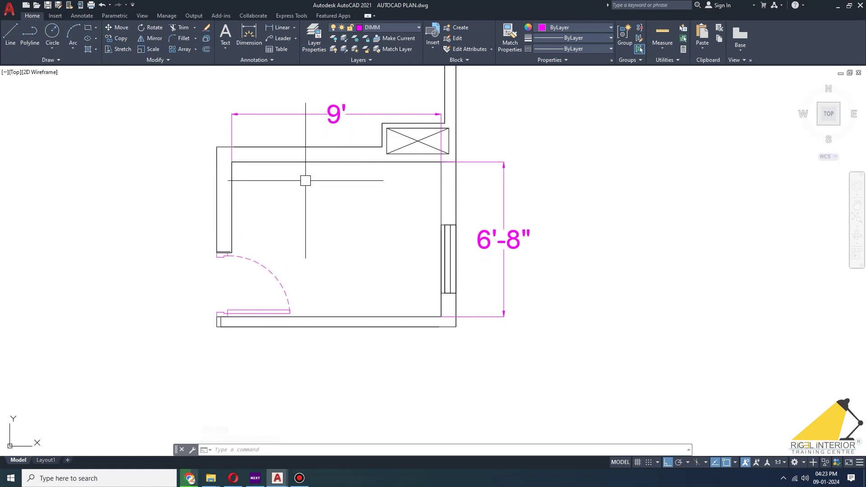
pyautogui.moveTo(347, 195); pyautogui.dragTo(330, 194, button='middle')
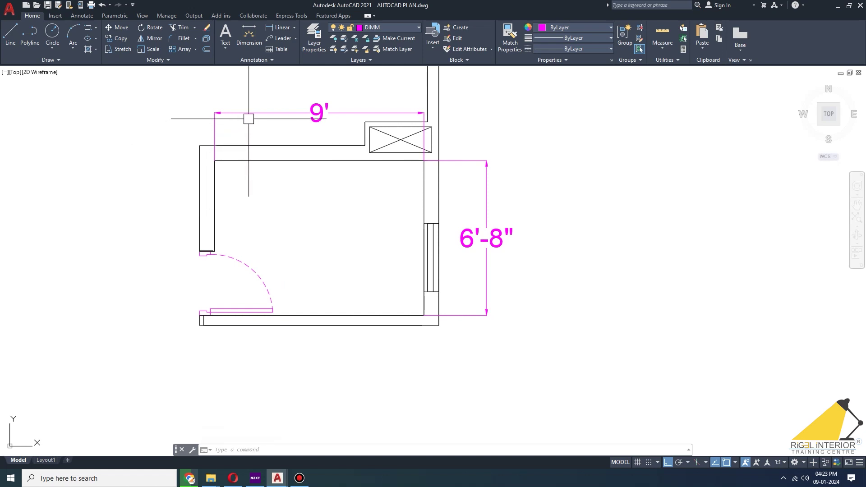
pyautogui.write('d')
pyautogui.press('Return')
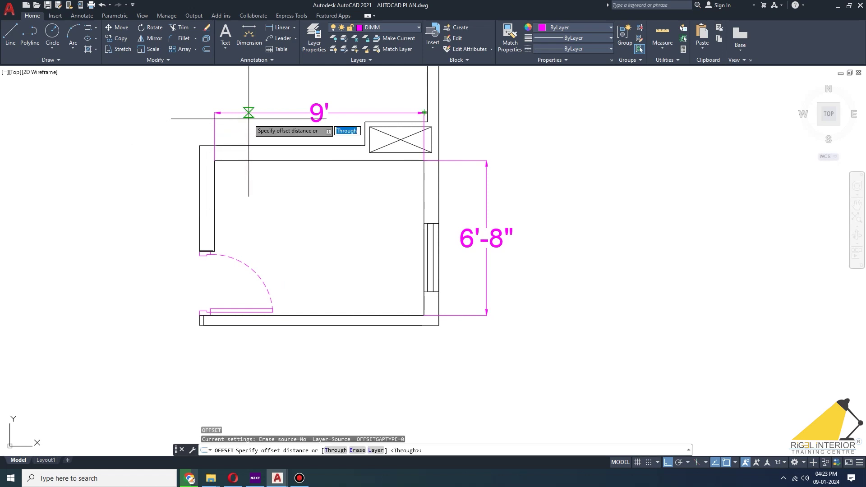
pyautogui.write('24')
# Step: Offset the top and right inner wall lines 24 into the room for the base cabinets
pyautogui.press('Return')
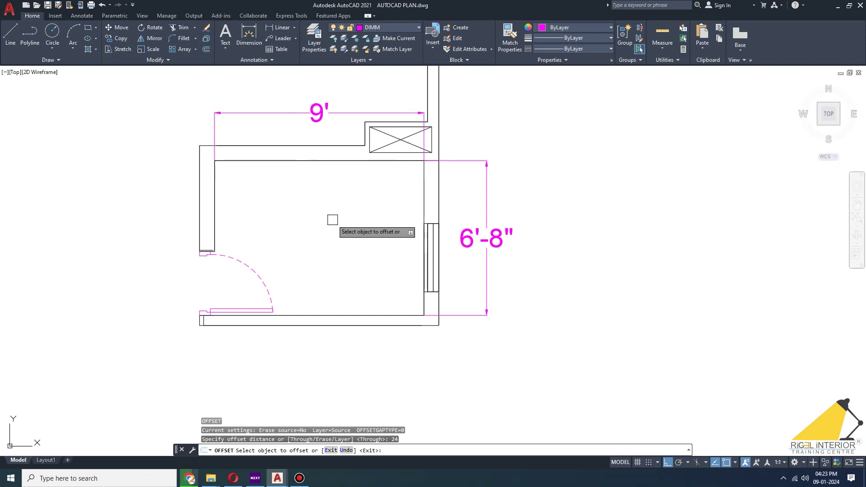
pyautogui.moveTo(233, 168); pyautogui.dragTo(232, 187, button='middle')
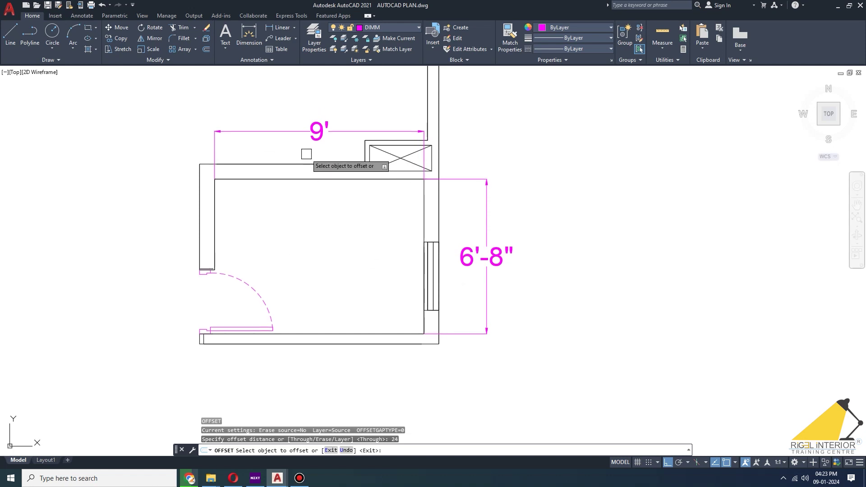
pyautogui.moveTo(315, 157); pyautogui.dragTo(326, 191, button='middle')
pyautogui.moveTo(352, 217); pyautogui.dragTo(346, 151, button='middle')
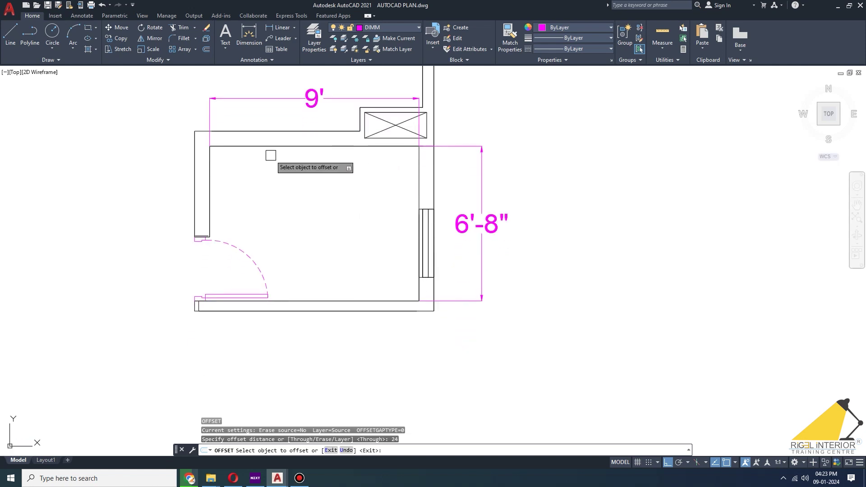
pyautogui.click(249, 147)
pyautogui.click(423, 201)
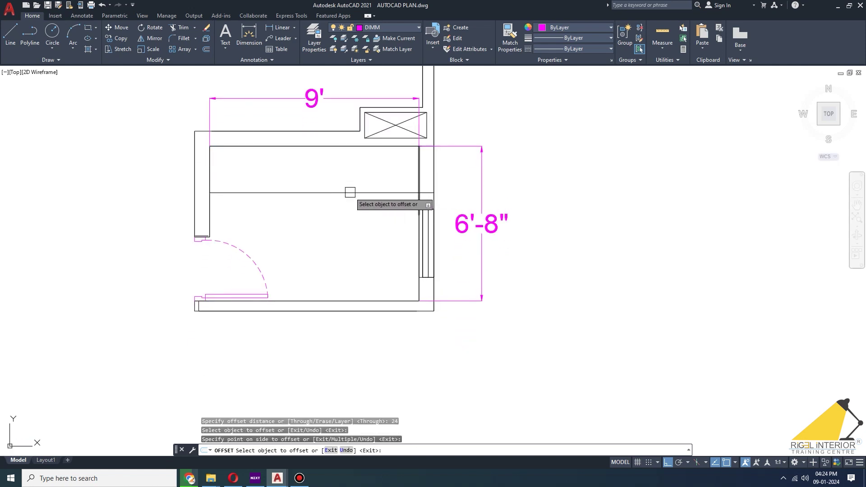
pyautogui.click(422, 176)
pyautogui.click(361, 178)
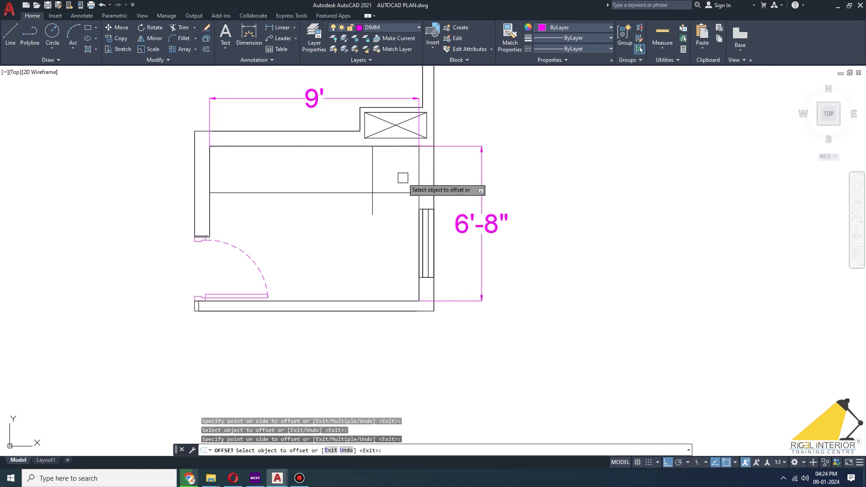
pyautogui.press('Escape')
pyautogui.press('Return')
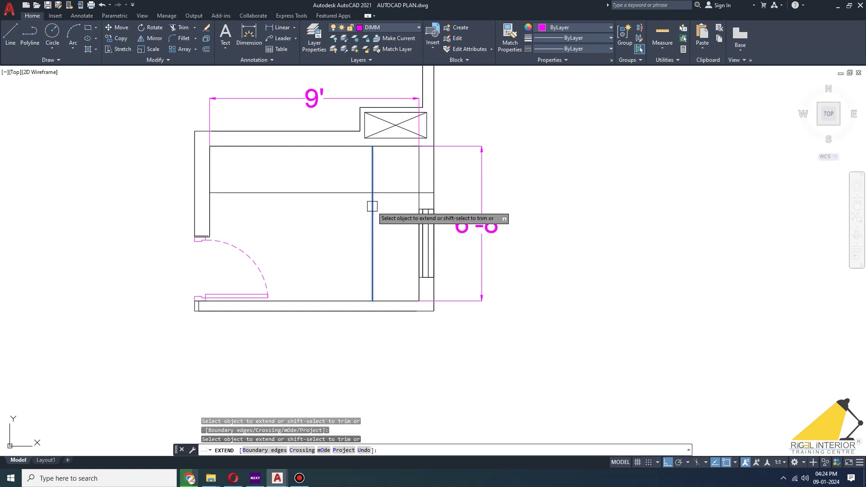
# Step: Trim away the vertical cabinet line's part above the counter edge
pyautogui.press('Escape')
pyautogui.write('r')
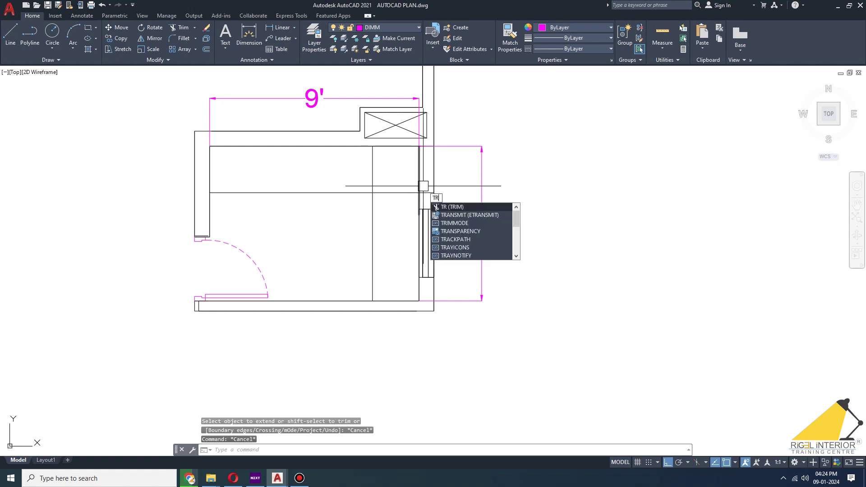
pyautogui.press('Return')
pyautogui.moveTo(396, 178); pyautogui.dragTo(406, 195, button='middle')
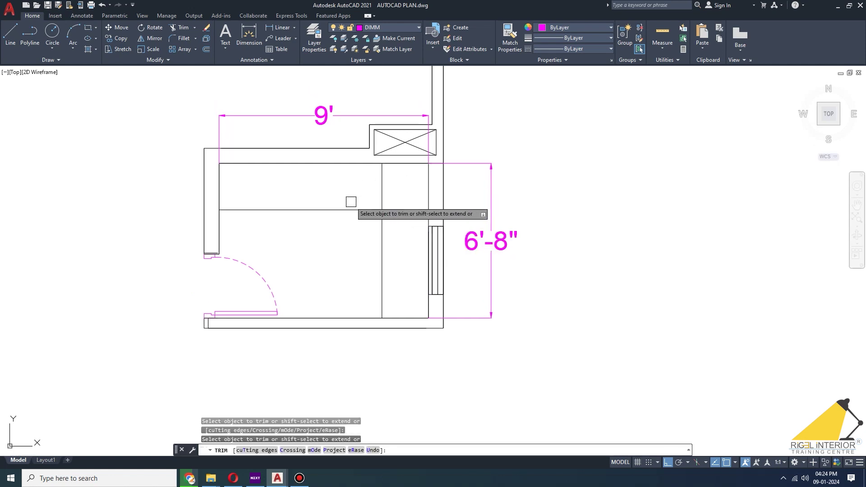
pyautogui.moveTo(578, 173); pyautogui.dragTo(598, 173, button='middle')
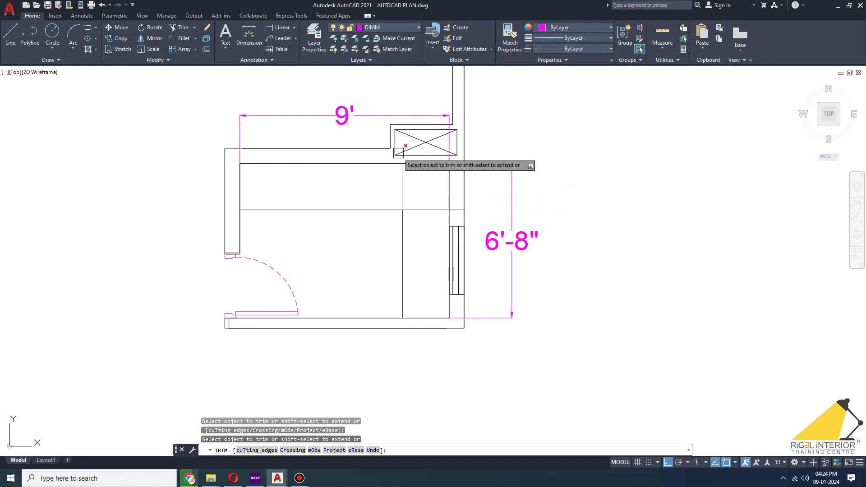
pyautogui.click(404, 192)
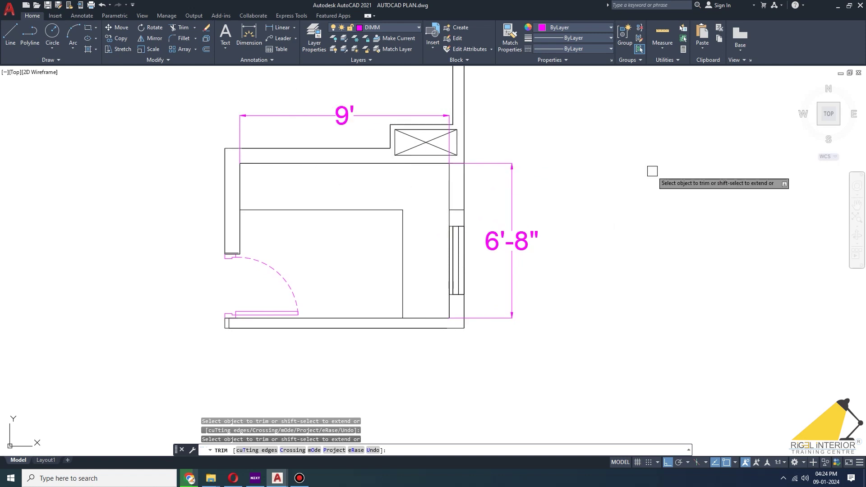
pyautogui.press('Escape')
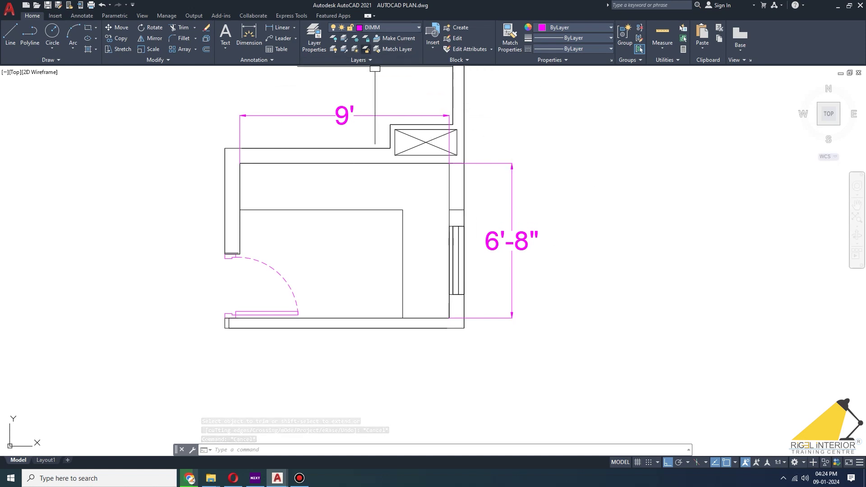
pyautogui.click(278, 28)
# Step: Place a trial 7' cabinet dimension, then delete it
pyautogui.click(240, 219)
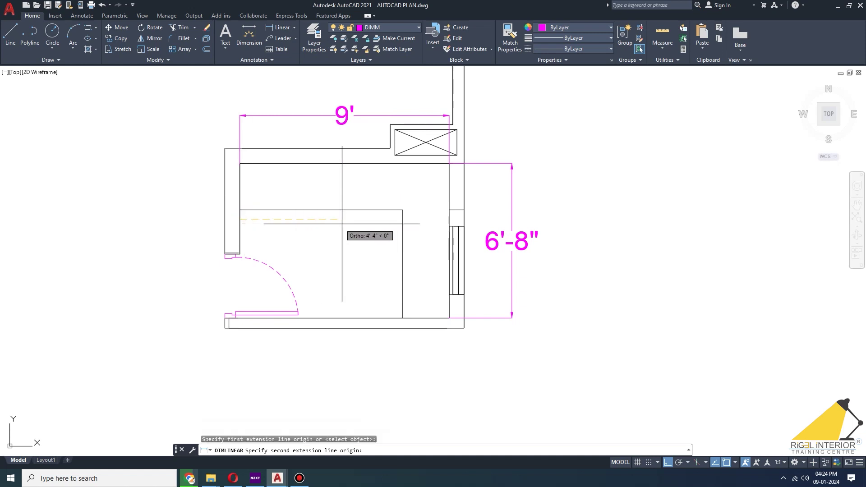
pyautogui.click(403, 219)
pyautogui.click(403, 236)
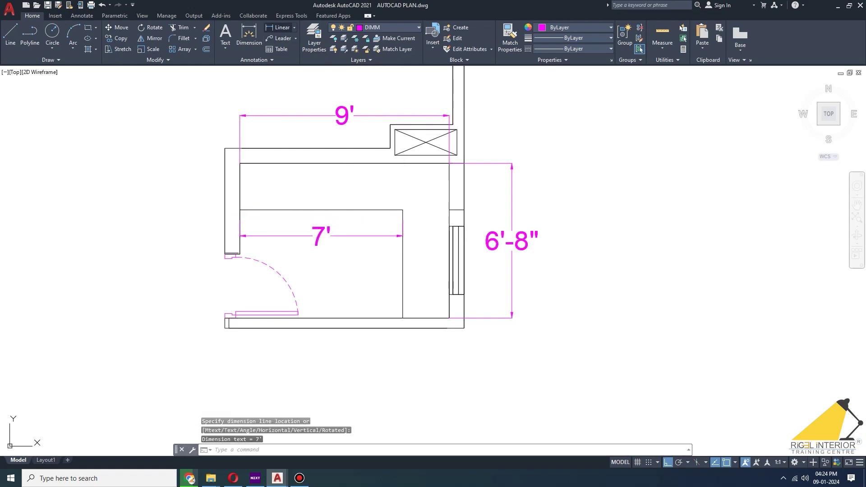
pyautogui.press('space')
pyautogui.click(381, 210)
pyautogui.click(381, 318)
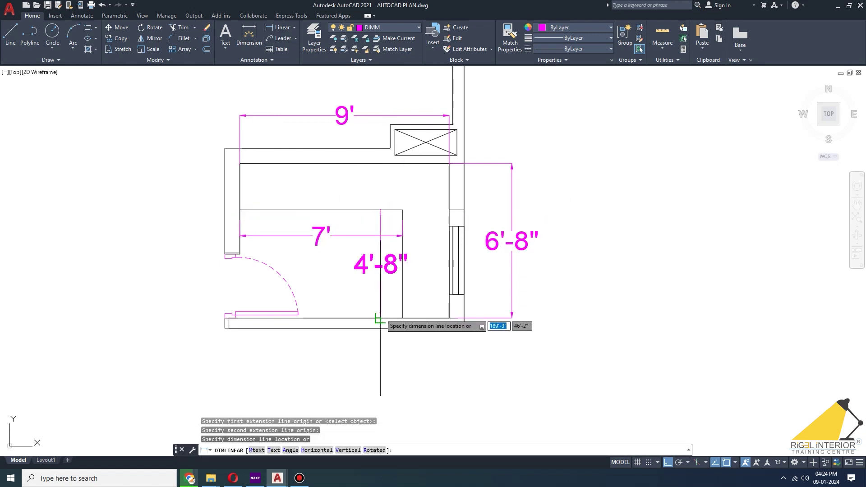
pyautogui.press('Escape')
pyautogui.click(397, 246)
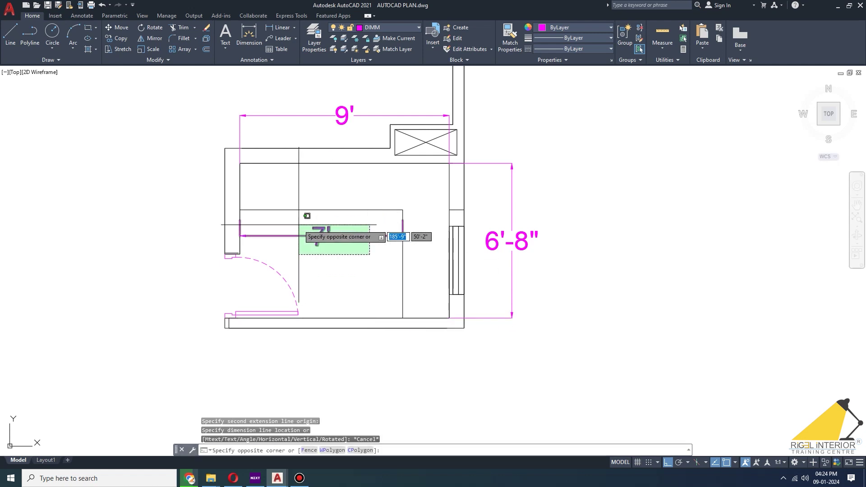
pyautogui.click(299, 216)
pyautogui.press('Delete')
# Step: Erase the short stray wall line by the window
pyautogui.moveTo(518, 196); pyautogui.dragTo(501, 208, button='middle')
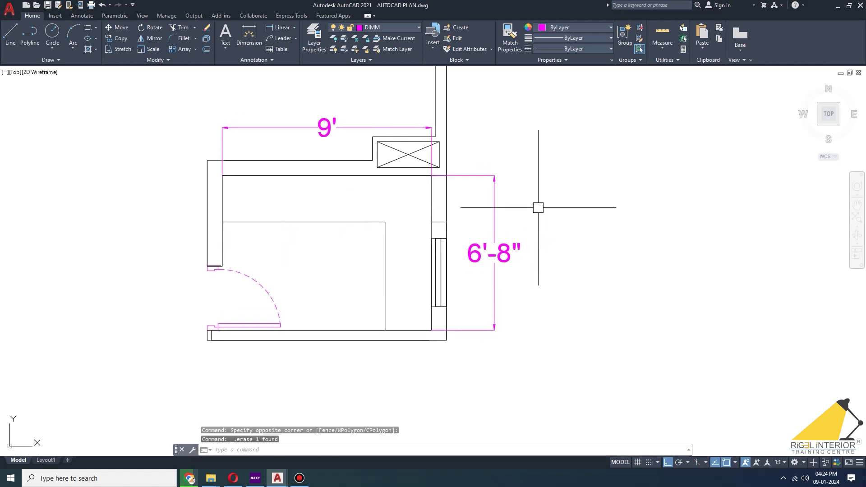
pyautogui.press('Escape')
pyautogui.click(522, 230)
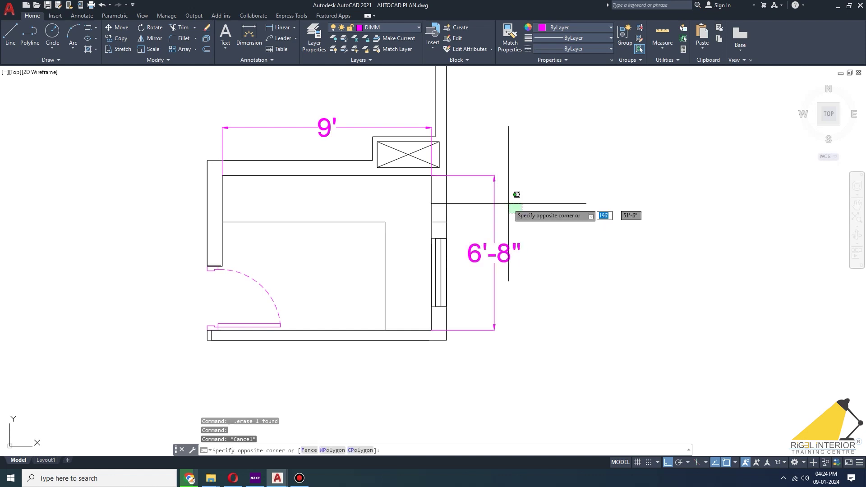
pyautogui.press('Escape')
pyautogui.click(435, 222)
pyautogui.press('Delete')
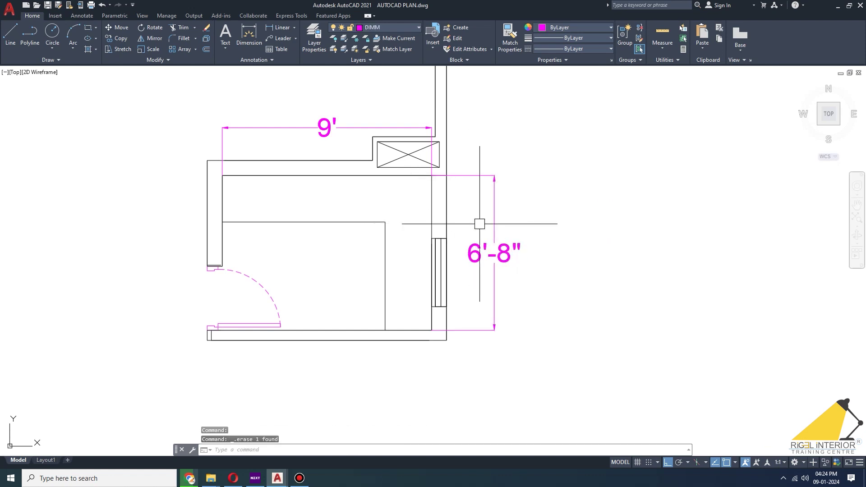
pyautogui.moveTo(428, 251); pyautogui.dragTo(427, 233, button='middle')
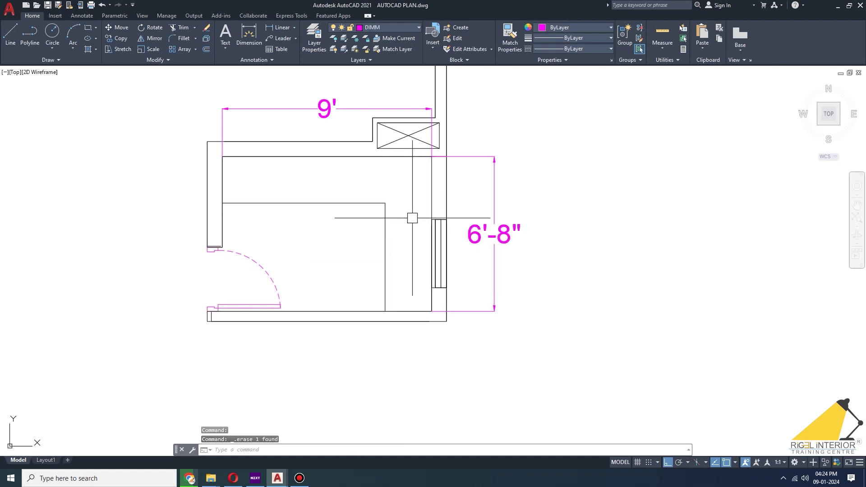
pyautogui.scroll(2, 445, 233)
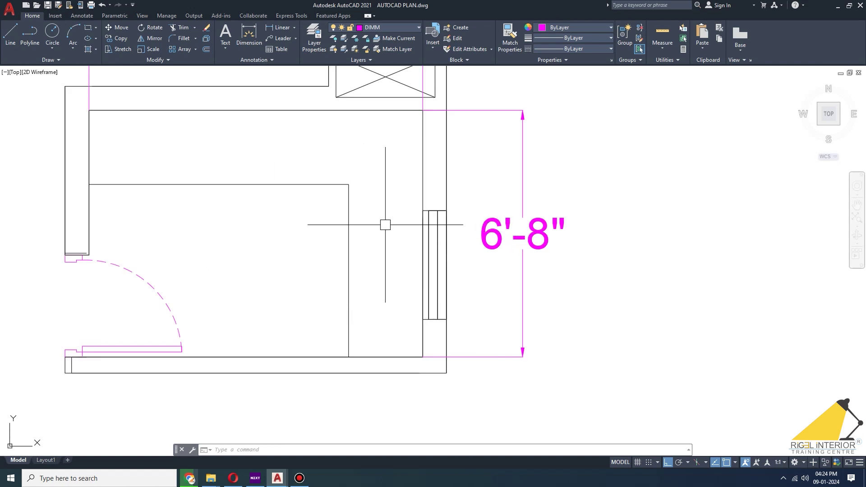
pyautogui.scroll(-3, 255, 149)
pyautogui.scroll(-1, 304, 199)
pyautogui.scroll(-6, 304, 199)
pyautogui.moveTo(343, 169); pyautogui.dragTo(362, 212, button='middle')
pyautogui.scroll(6, 303, 103)
# Step: Copy the sink block to an empty spot right of the room
pyautogui.click(90, 156)
pyautogui.click(247, 263)
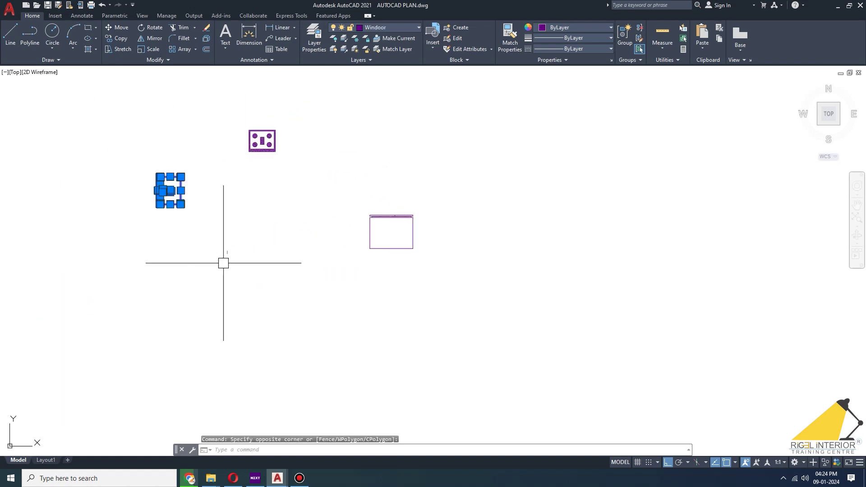
pyautogui.write('o')
pyautogui.press('Return')
pyautogui.click(170, 190)
pyautogui.scroll(-4, 221, 231)
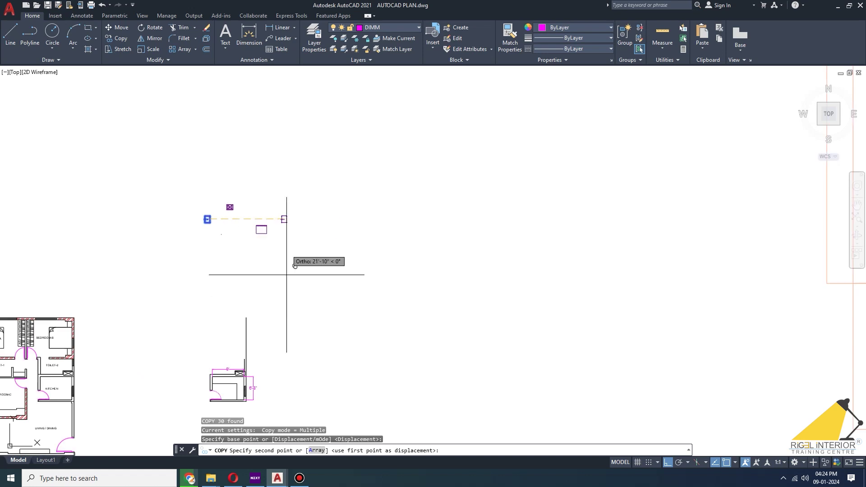
pyautogui.press('F8')
pyautogui.scroll(5, 343, 307)
pyautogui.scroll(3, 275, 295)
pyautogui.moveTo(270, 298); pyautogui.dragTo(401, 268, button='middle')
pyautogui.click(605, 310)
pyautogui.press('Escape')
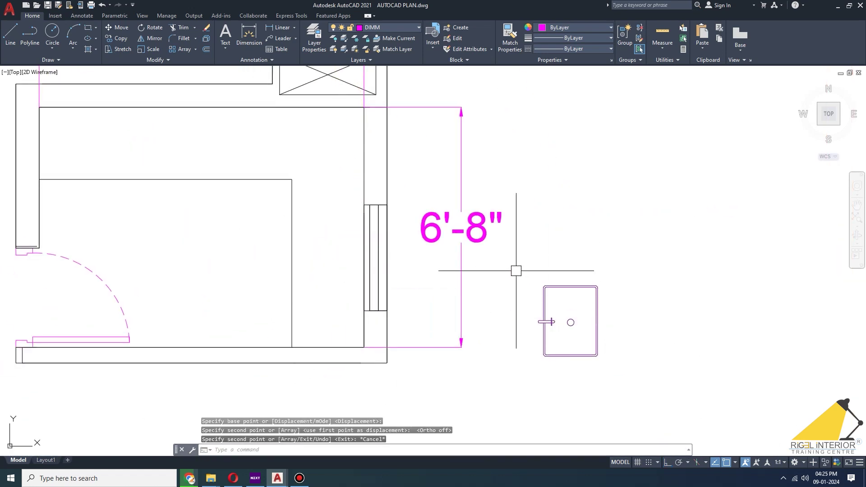
# Step: Mirror the sink copy about a vertical line and delete the unmirrored one
pyautogui.click(516, 270)
pyautogui.click(650, 406)
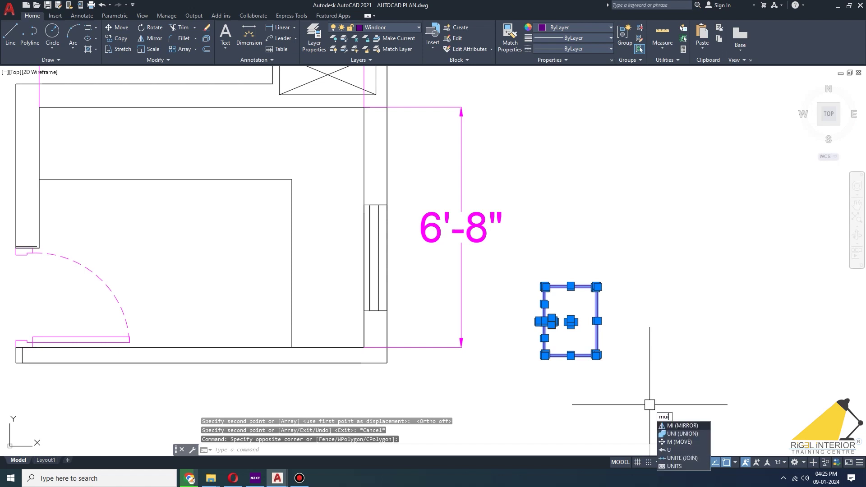
pyautogui.write('irror')
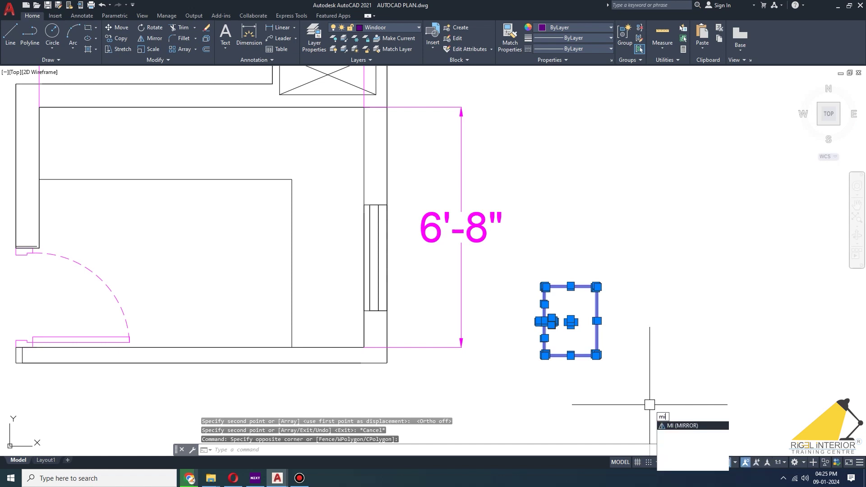
pyautogui.press('Return')
pyautogui.click(516, 282)
pyautogui.press('F8')
pyautogui.click(528, 396)
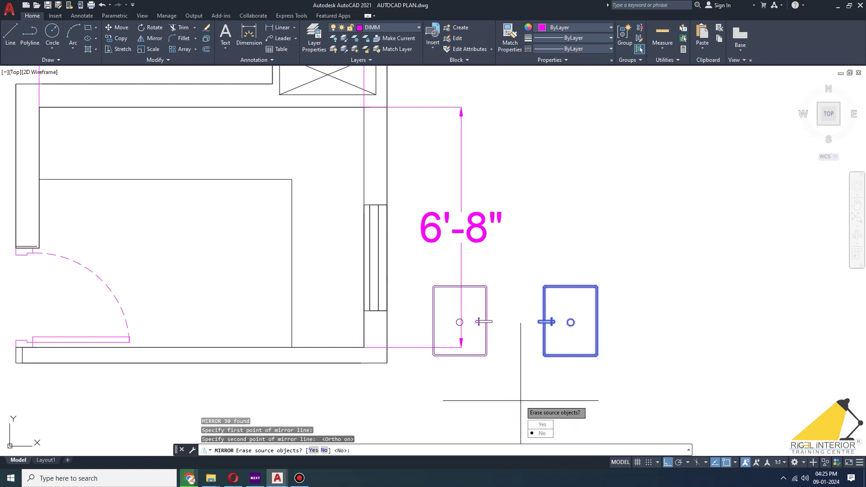
pyautogui.press('Return')
pyautogui.click(637, 381)
pyautogui.click(535, 272)
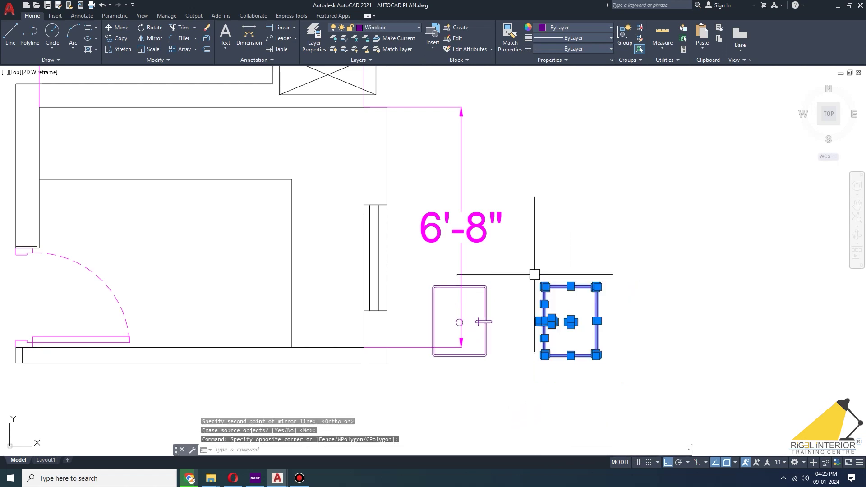
pyautogui.press('Delete')
# Step: Move the mirrored sink onto the right-hand counter beside the window
pyautogui.click(522, 406)
pyautogui.click(473, 330)
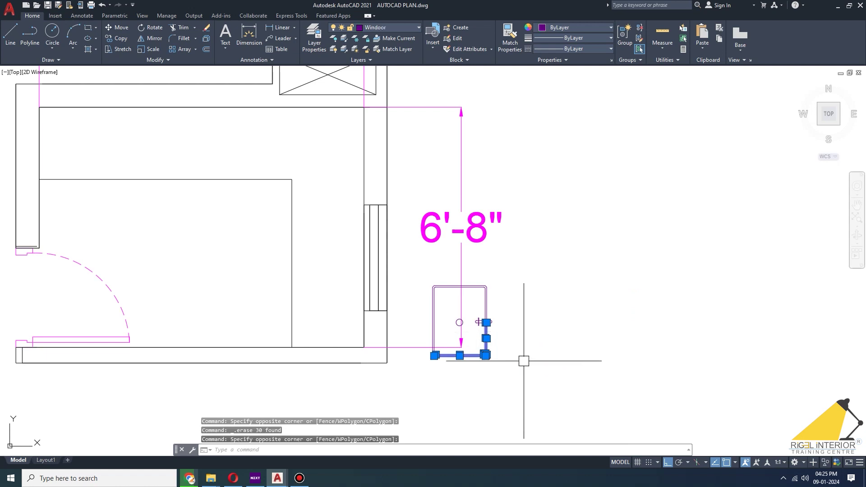
pyautogui.click(422, 271)
pyautogui.click(528, 405)
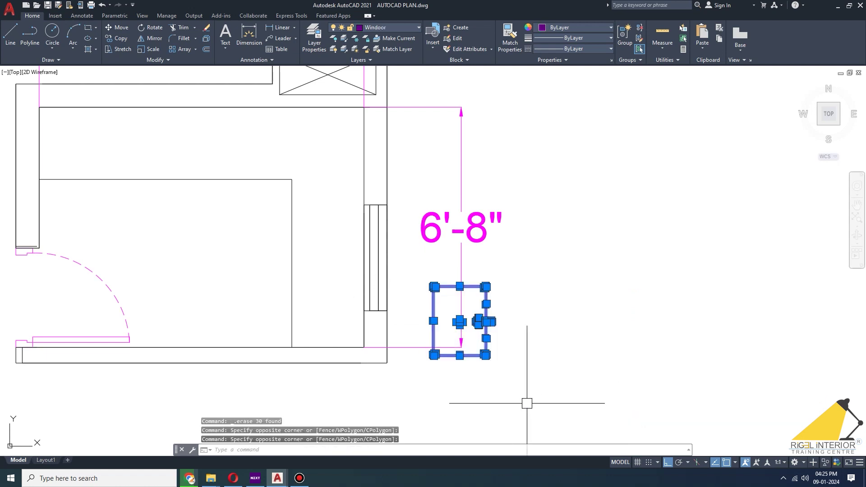
pyautogui.write('m')
pyautogui.press('Return')
pyautogui.scroll(4, 479, 325)
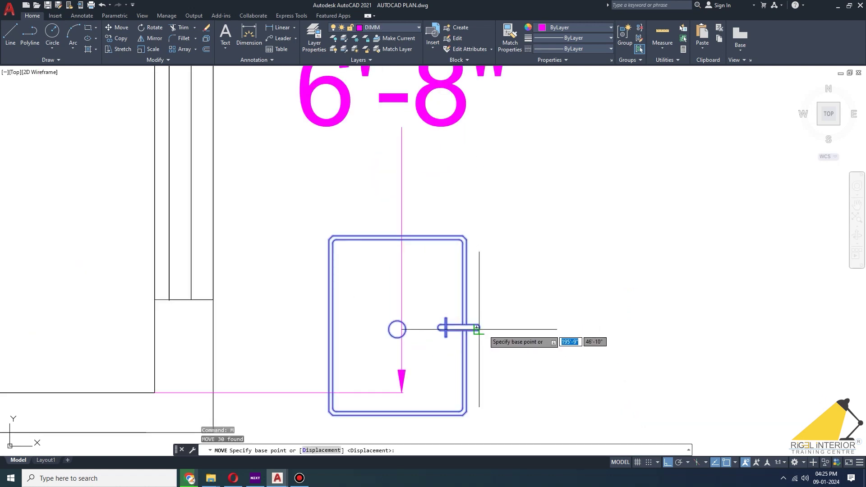
pyautogui.click(477, 328)
pyautogui.scroll(-2, 477, 328)
pyautogui.scroll(-2, 469, 325)
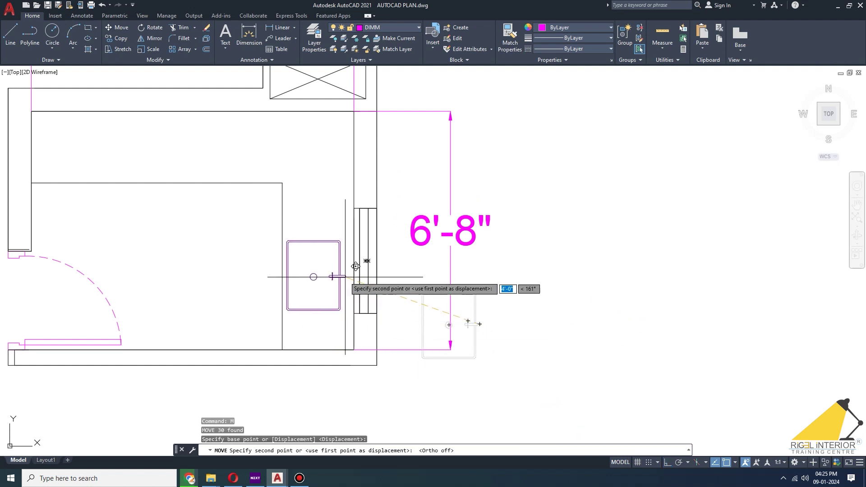
pyautogui.scroll(3, 355, 264)
pyautogui.scroll(-1, 353, 252)
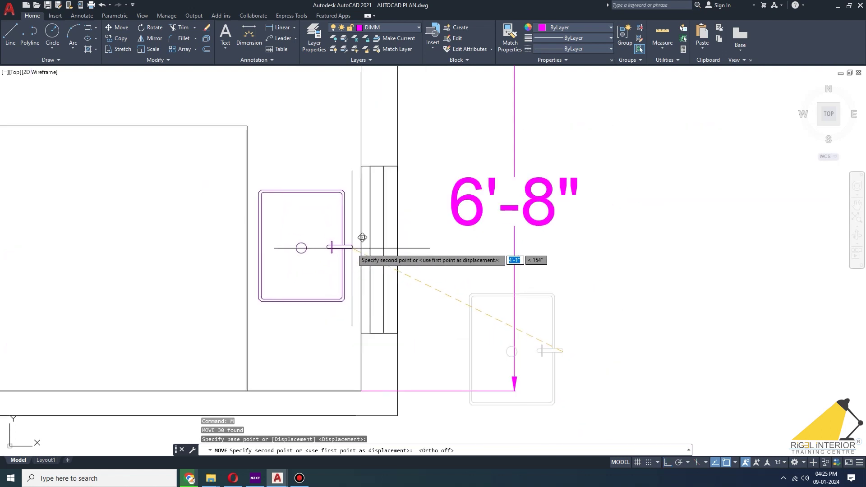
pyautogui.click(361, 238)
pyautogui.scroll(-4, 491, 208)
pyautogui.scroll(1, 544, 199)
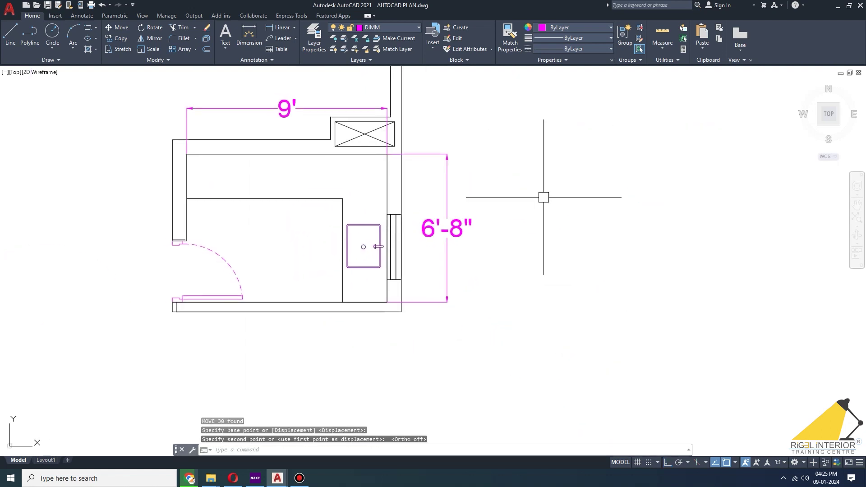
pyautogui.moveTo(318, 175)
pyautogui.mouseDown(button='middle')
pyautogui.moveTo(340, 196)
pyautogui.moveTo(315, 216)
pyautogui.mouseUp(button='middle')
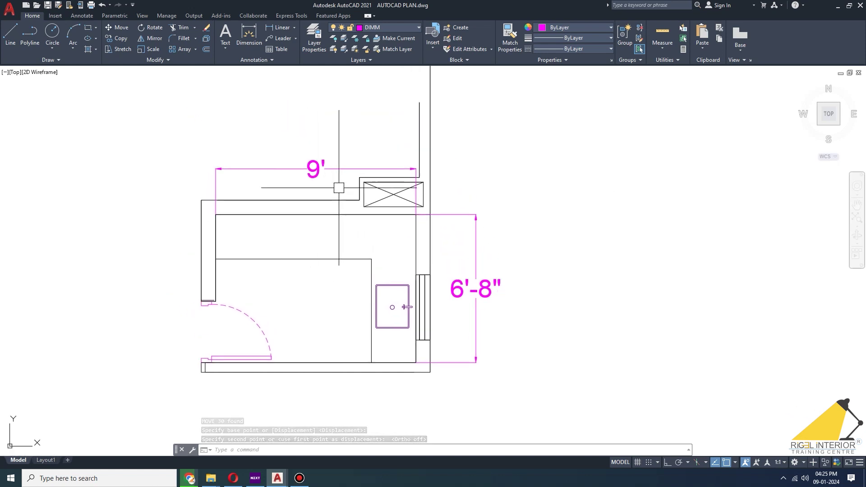
# Step: Select the four-burner hob block and start copying it from a base point on the hob
pyautogui.scroll(-2, 386, 170)
pyautogui.scroll(-2, 369, 270)
pyautogui.scroll(-3, 433, 239)
pyautogui.scroll(5, 392, 164)
pyautogui.click(354, 205)
pyautogui.click(402, 316)
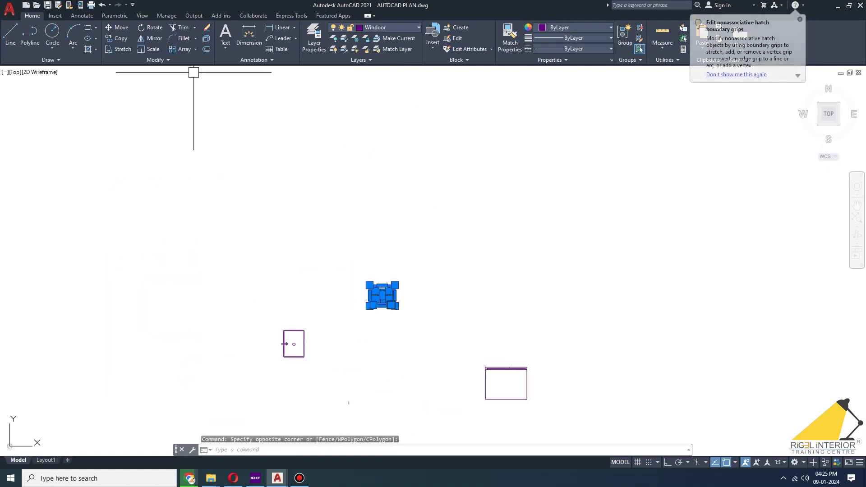
pyautogui.click(118, 38)
pyautogui.click(382, 295)
# Step: Place the hob copy on the top kitchen counter in the plan
pyautogui.moveTo(382, 296); pyautogui.dragTo(365, 52, button='middle')
pyautogui.scroll(-4, 428, 164)
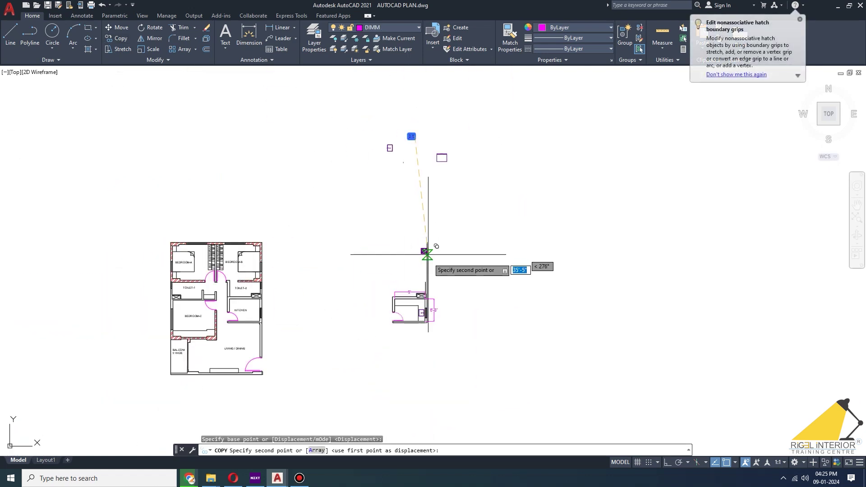
pyautogui.scroll(5, 402, 293)
pyautogui.scroll(3, 387, 303)
pyautogui.moveTo(387, 302); pyautogui.dragTo(470, 280, button='middle')
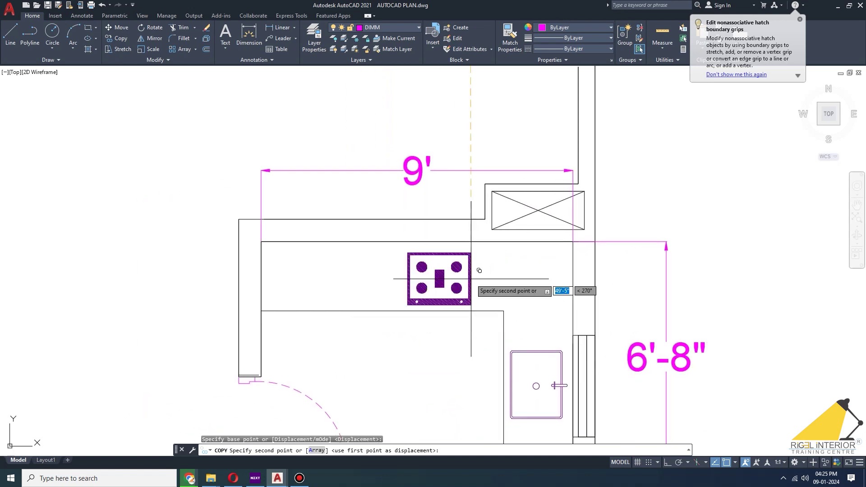
pyautogui.scroll(2, 426, 289)
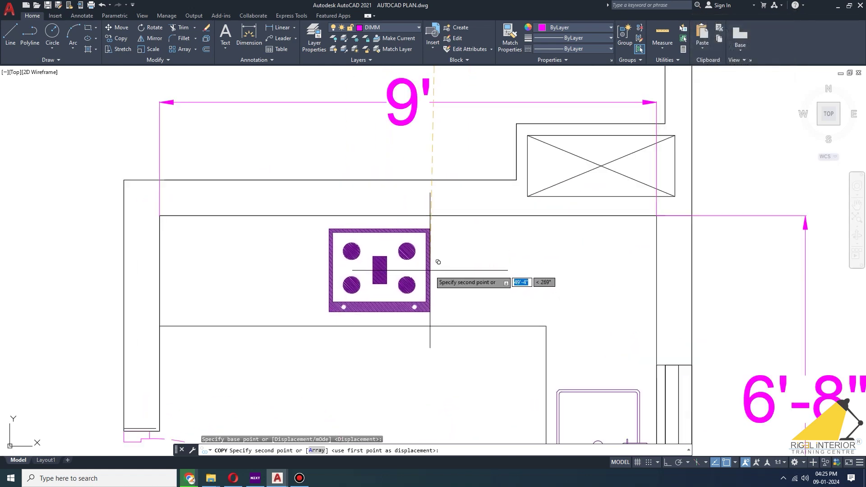
pyautogui.click(438, 262)
pyautogui.scroll(-4, 509, 190)
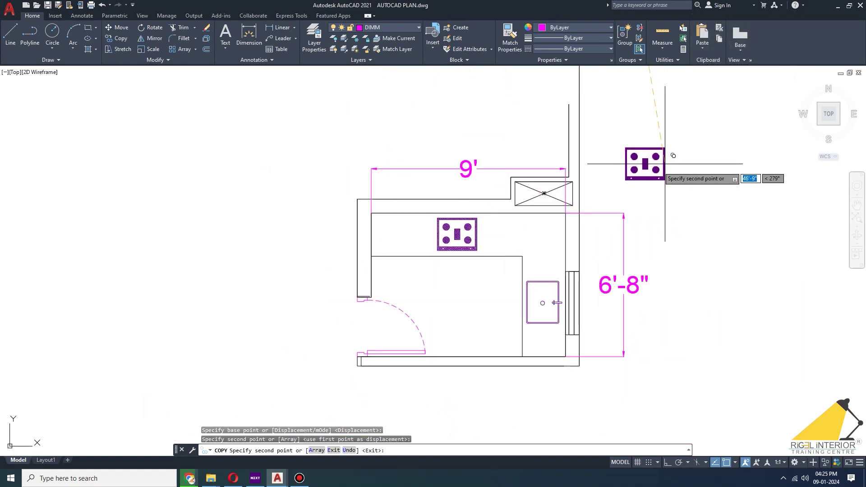
pyautogui.press('Escape')
pyautogui.moveTo(669, 163); pyautogui.dragTo(526, 180, button='middle')
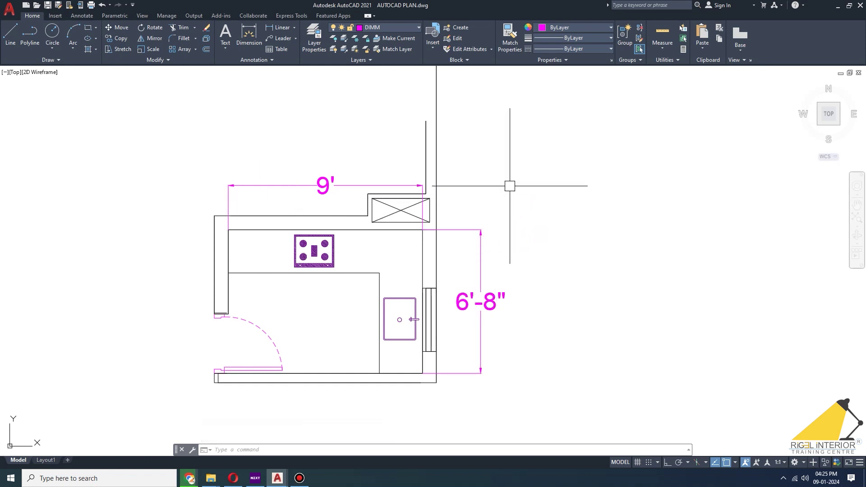
pyautogui.click(278, 27)
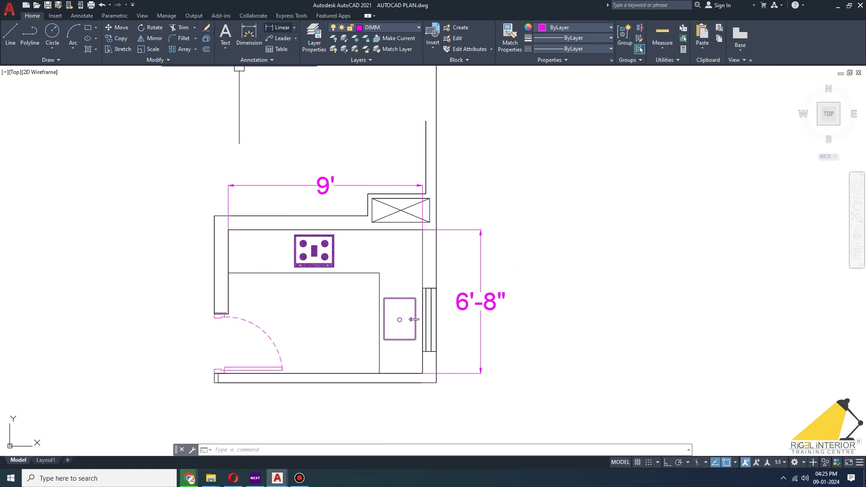
pyautogui.scroll(4, 260, 198)
pyautogui.press('Escape')
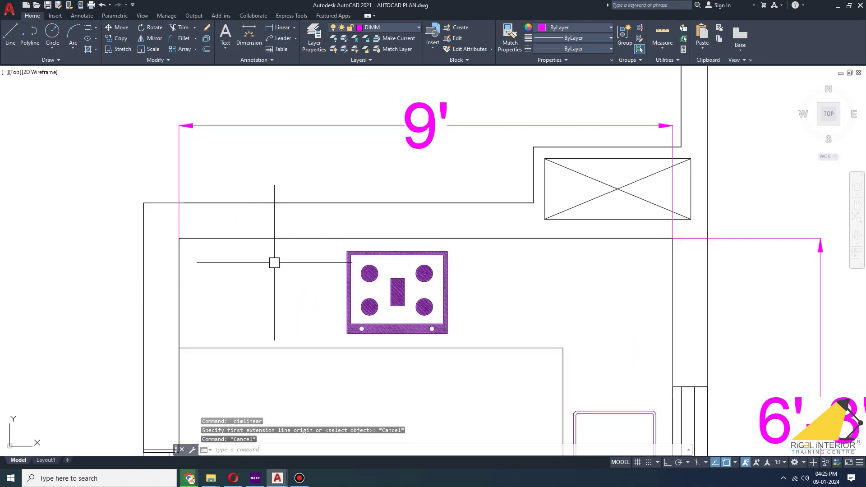
pyautogui.write('o')
pyautogui.press('Return')
pyautogui.write('18')
pyautogui.press('Return')
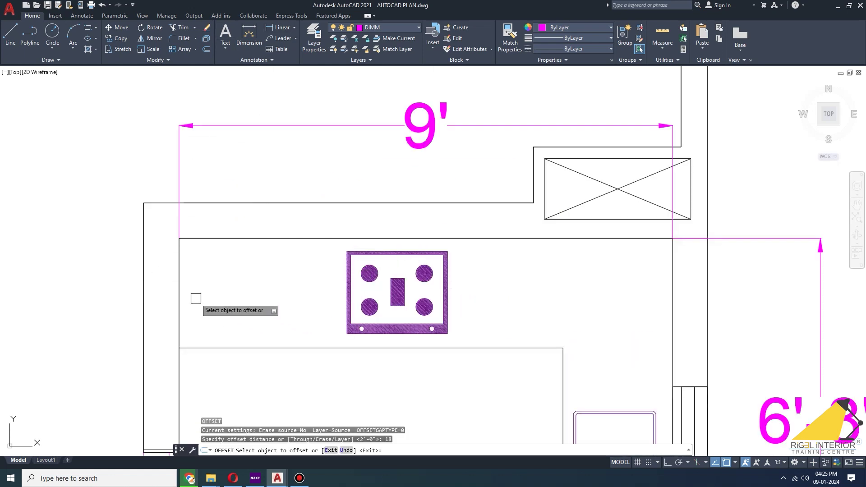
pyautogui.click(179, 299)
pyautogui.click(218, 305)
pyautogui.moveTo(302, 296); pyautogui.dragTo(298, 189, button='middle')
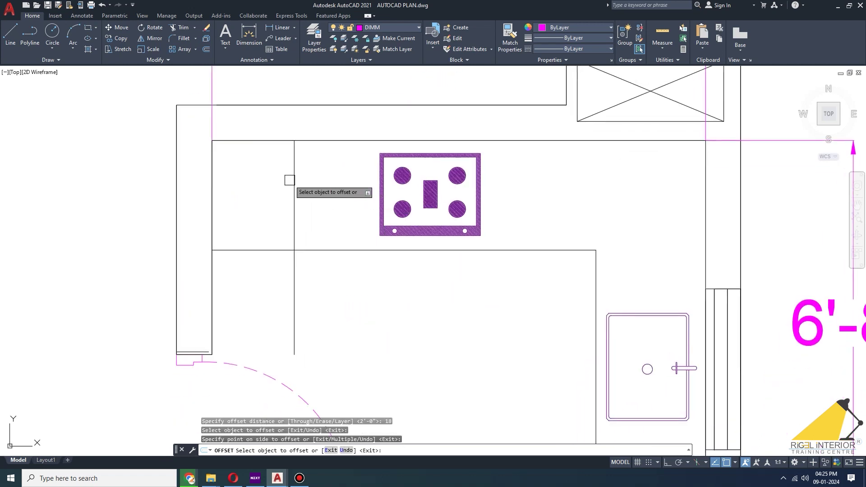
pyautogui.scroll(-3, 321, 194)
pyautogui.scroll(2, 319, 187)
pyautogui.press('Escape')
pyautogui.click(307, 271)
pyautogui.press('Delete')
pyautogui.moveTo(331, 202); pyautogui.dragTo(345, 206, button='middle')
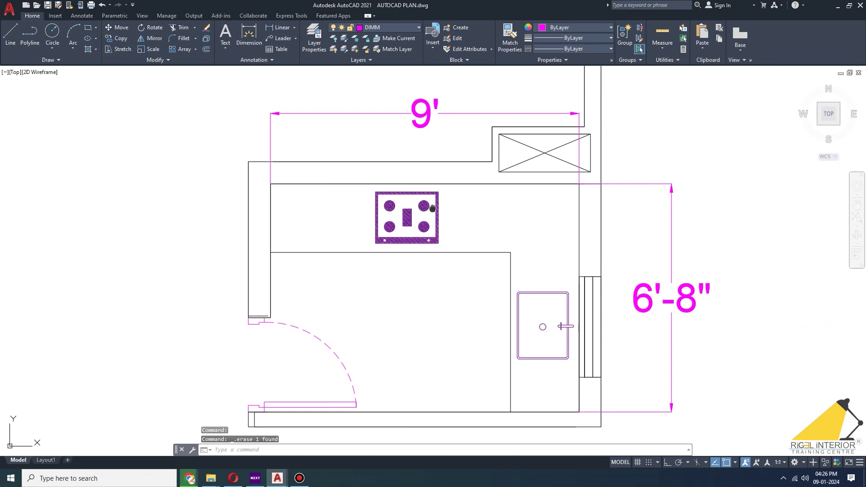
pyautogui.moveTo(432, 208); pyautogui.dragTo(411, 213, button='middle')
pyautogui.moveTo(486, 245); pyautogui.dragTo(458, 229, button='middle')
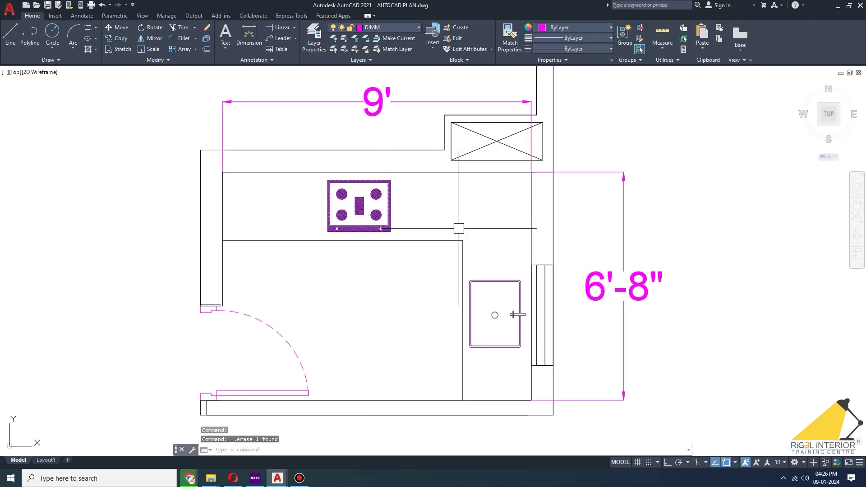
pyautogui.moveTo(517, 183); pyautogui.dragTo(516, 194, button='middle')
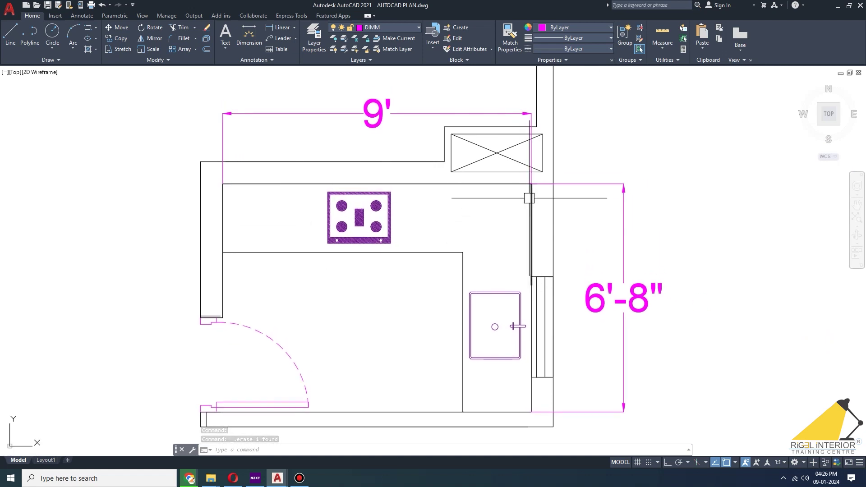
pyautogui.moveTo(472, 262); pyautogui.dragTo(457, 270, button='middle')
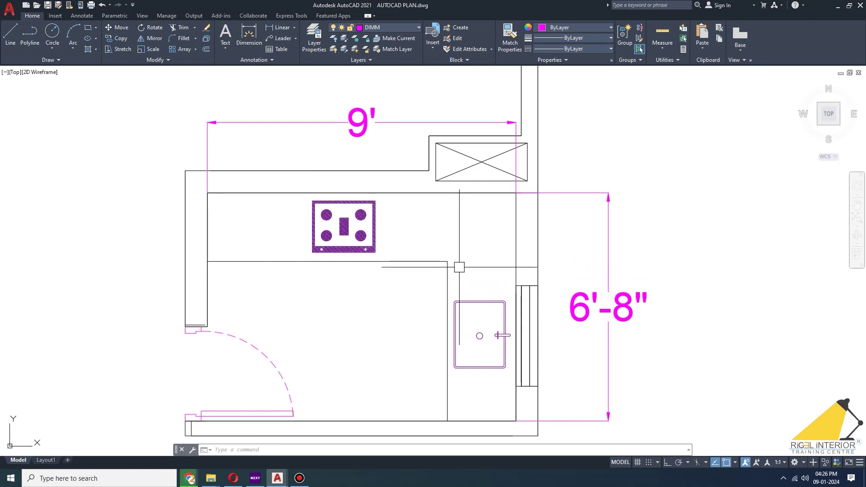
pyautogui.moveTo(497, 239); pyautogui.dragTo(491, 240, button='middle')
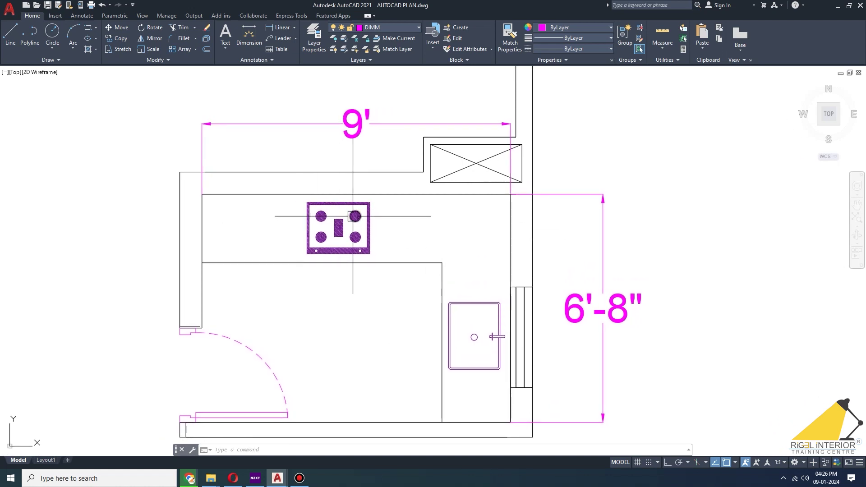
pyautogui.moveTo(401, 229); pyautogui.dragTo(382, 223, button='middle')
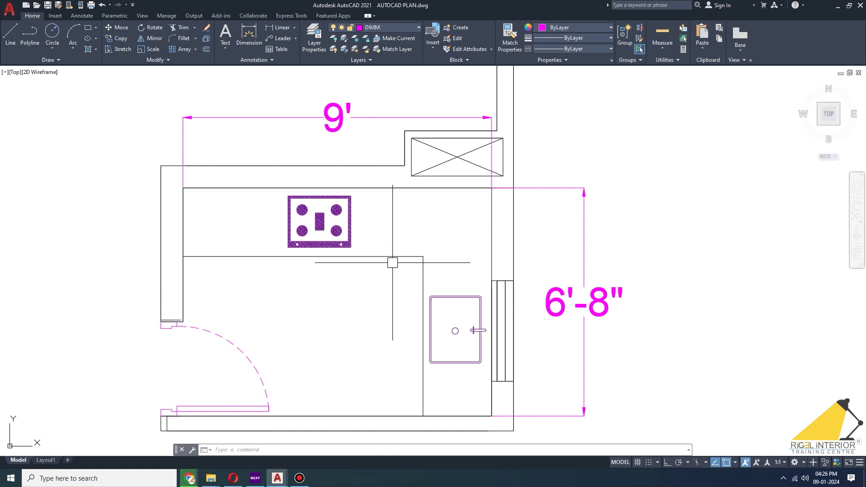
pyautogui.moveTo(392, 263); pyautogui.dragTo(399, 280, button='middle')
pyautogui.moveTo(470, 241); pyautogui.dragTo(490, 246, button='middle')
# Step: Erase the 9' and 6'-8" dimensions from the kitchen plan
pyautogui.press('Escape')
pyautogui.press('Escape')
pyautogui.click(367, 140)
pyautogui.press('Delete')
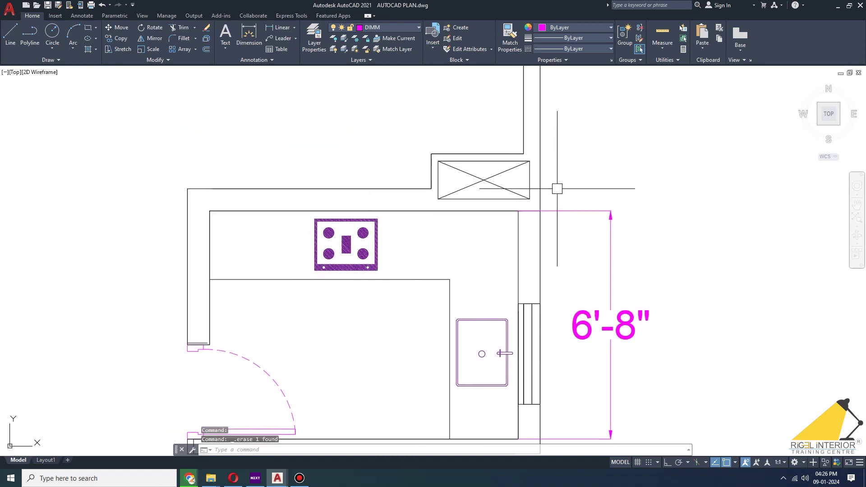
pyautogui.click(611, 276)
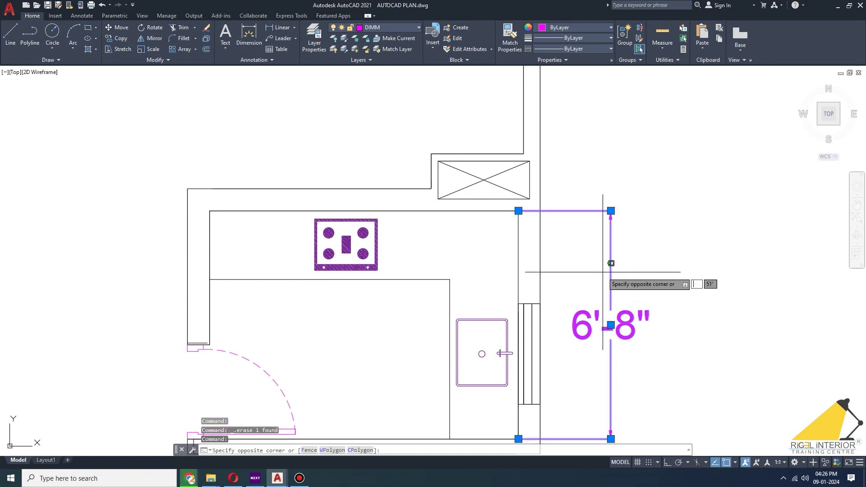
pyautogui.press('Escape')
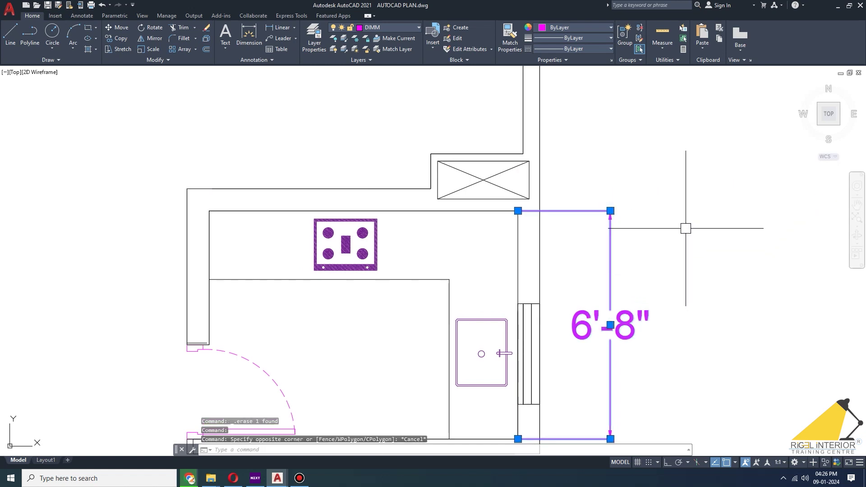
pyautogui.press('Delete')
pyautogui.moveTo(646, 217); pyautogui.dragTo(665, 167, button='middle')
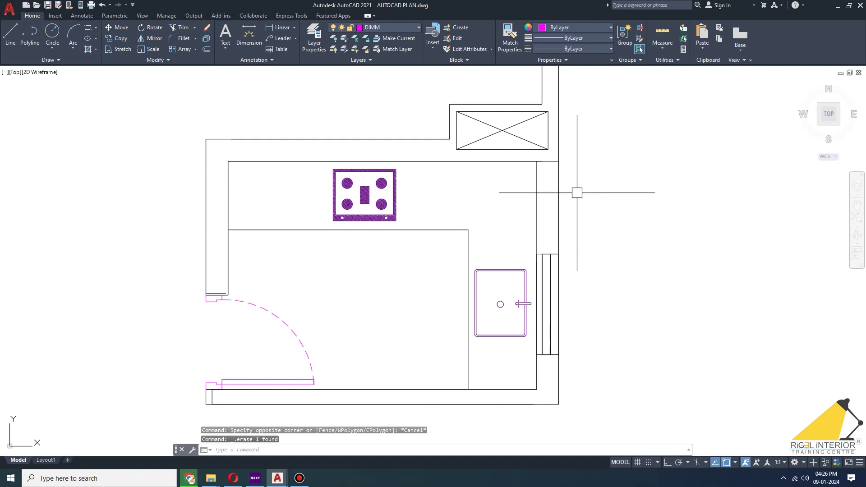
pyautogui.moveTo(588, 177); pyautogui.dragTo(535, 232, button='middle')
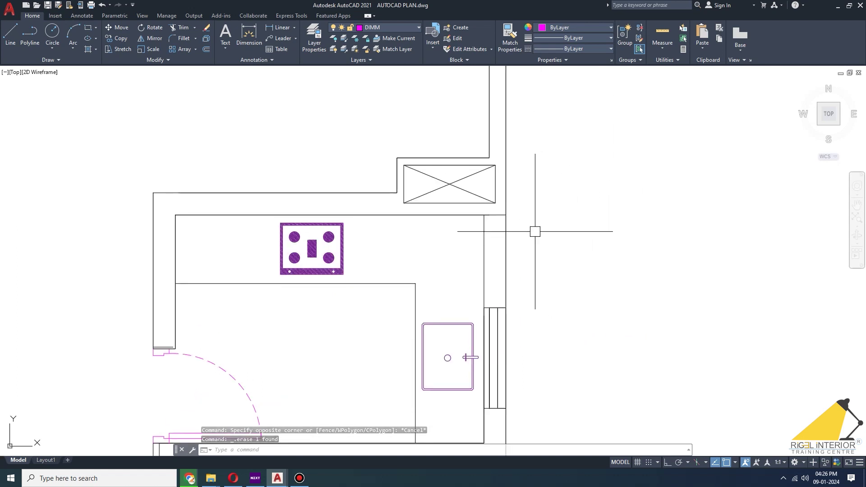
# Step: Place vertical construction lines at the left wall's outer and inner edges
pyautogui.press('Escape')
pyautogui.scroll(-2, 535, 231)
pyautogui.scroll(4, 524, 188)
pyautogui.click(435, 209)
pyautogui.press('Escape')
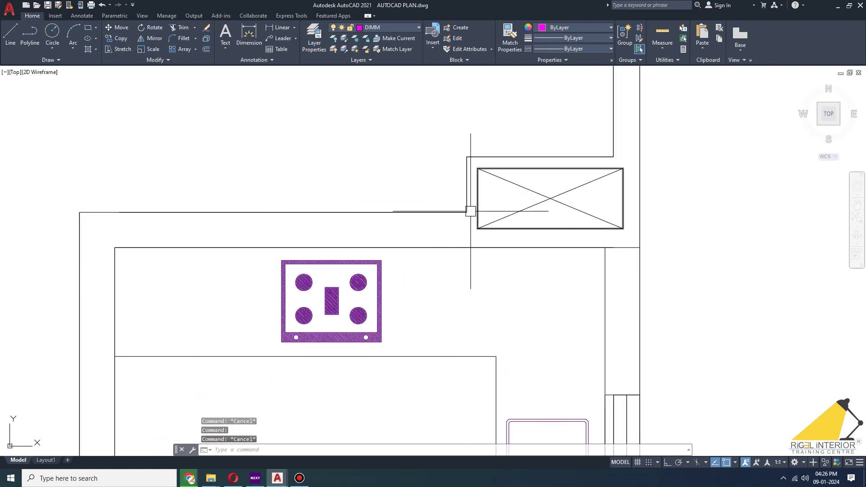
pyautogui.scroll(-1, 470, 211)
pyautogui.moveTo(601, 195); pyautogui.dragTo(542, 195, button='middle')
pyautogui.scroll(-1, 541, 195)
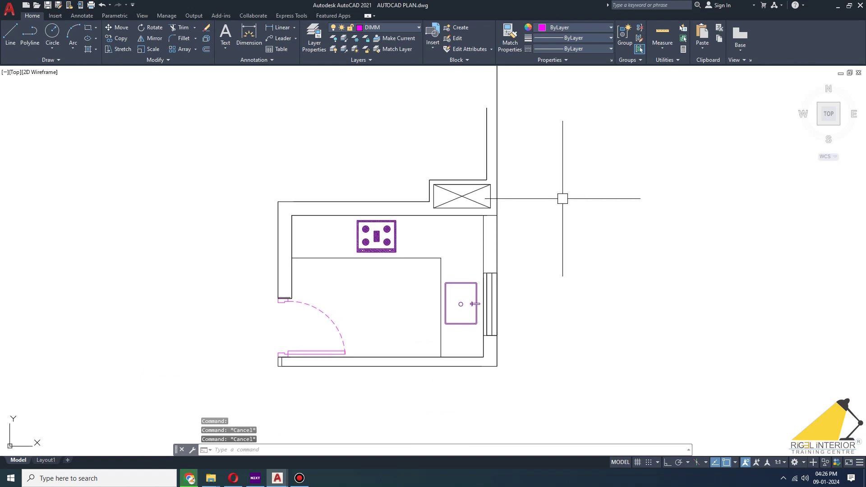
pyautogui.write('l')
pyautogui.press('Return')
pyautogui.press('Return')
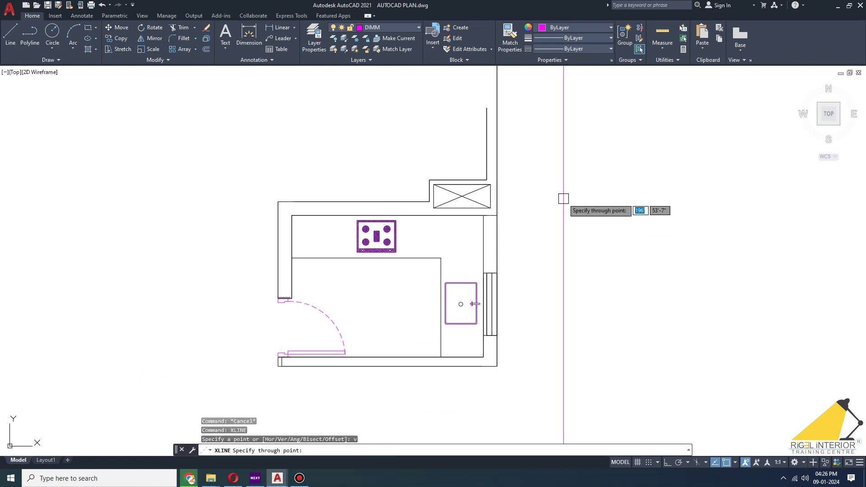
pyautogui.click(292, 216)
pyautogui.click(279, 201)
# Step: Add two vertical construction lines at the right wall's inner and outer edges
pyautogui.click(484, 215)
pyautogui.click(497, 215)
pyautogui.moveTo(431, 192); pyautogui.dragTo(442, 207, button='middle')
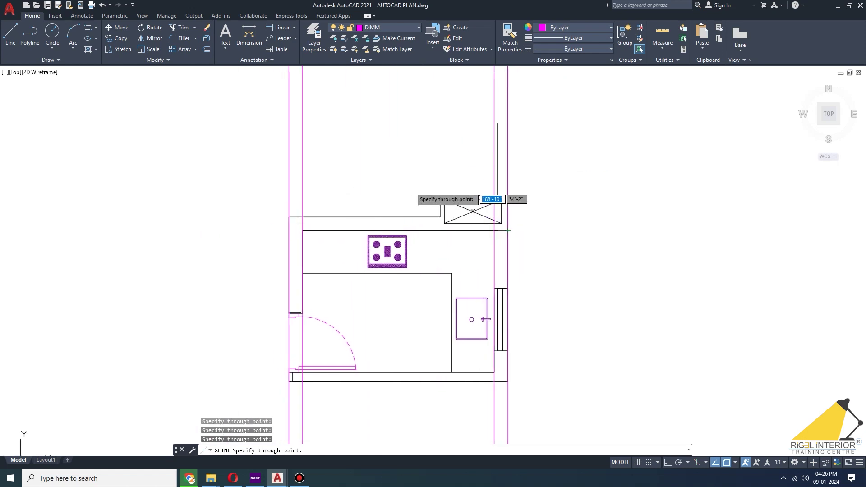
pyautogui.press('Escape')
pyautogui.moveTo(484, 171); pyautogui.dragTo(481, 208, button='middle')
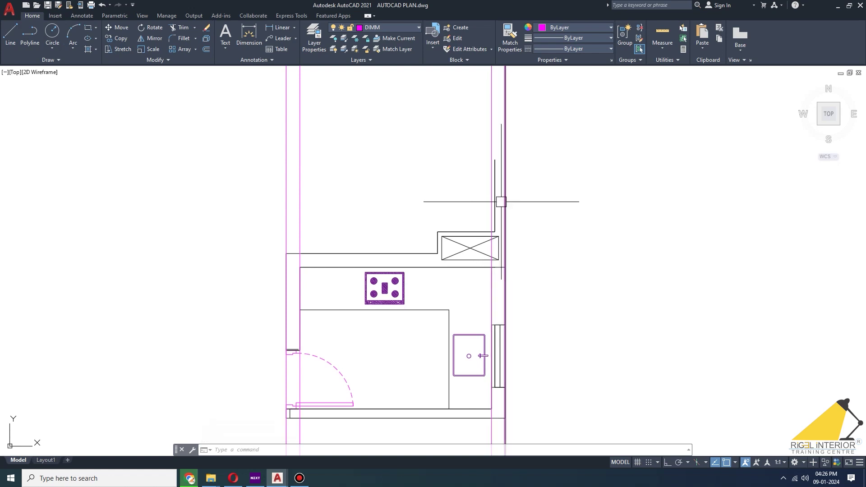
pyautogui.write('l')
pyautogui.press('Return')
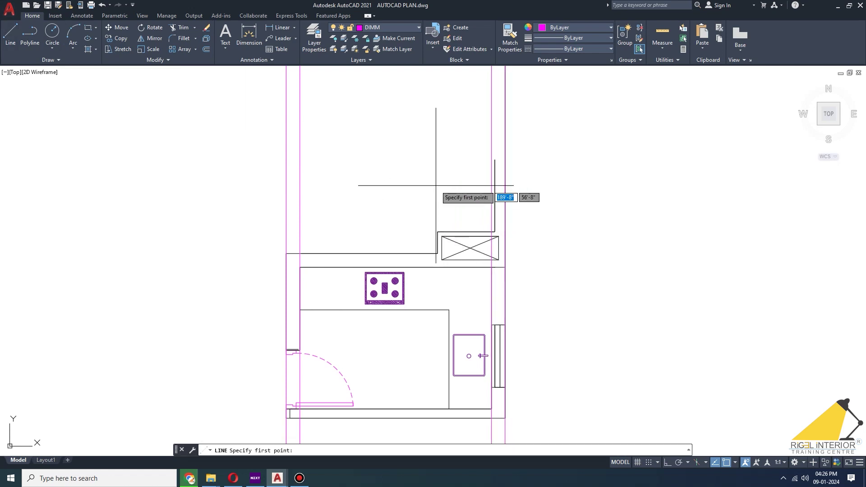
# Step: Draw a straight horizontal line across the construction lines above the plan
pyautogui.click(262, 204)
pyautogui.press('F8')
pyautogui.click(555, 221)
pyautogui.press('Escape')
# Step: Trim and delete the short wall segments inside the right wall
pyautogui.press('Escape')
pyautogui.press('Escape')
pyautogui.moveTo(495, 198); pyautogui.dragTo(513, 207, button='middle')
pyautogui.press('Return')
pyautogui.moveTo(518, 223); pyautogui.dragTo(396, 226)
pyautogui.press('Escape')
pyautogui.click(481, 166)
pyautogui.click(536, 223)
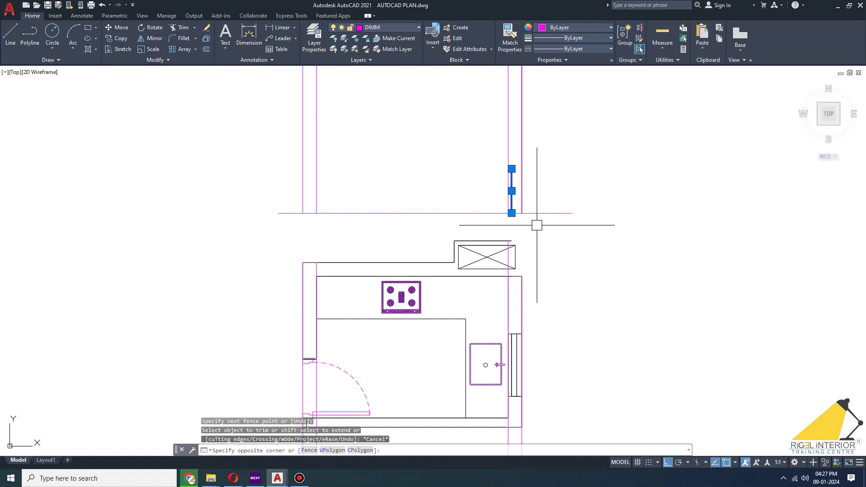
pyautogui.press('Delete')
pyautogui.moveTo(522, 193); pyautogui.dragTo(518, 207, button='middle')
pyautogui.press('Escape')
pyautogui.press('Escape')
pyautogui.scroll(-2, 517, 207)
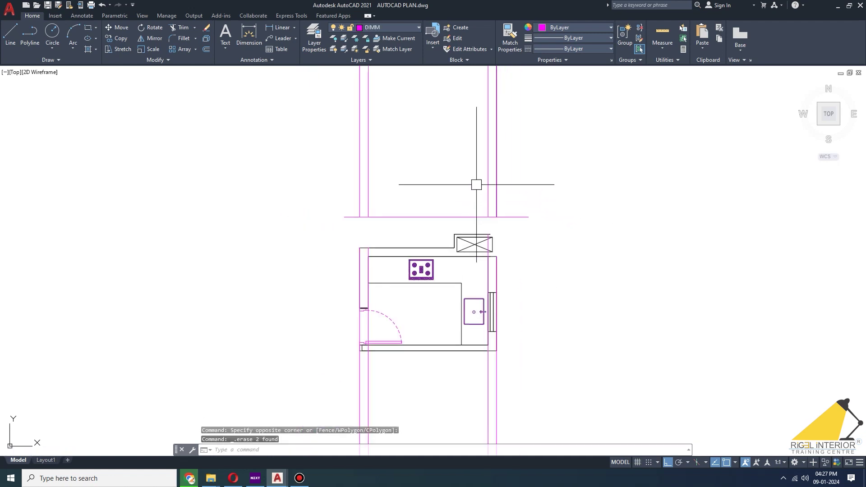
# Step: Offset the wall line 118 units upward
pyautogui.press('Return')
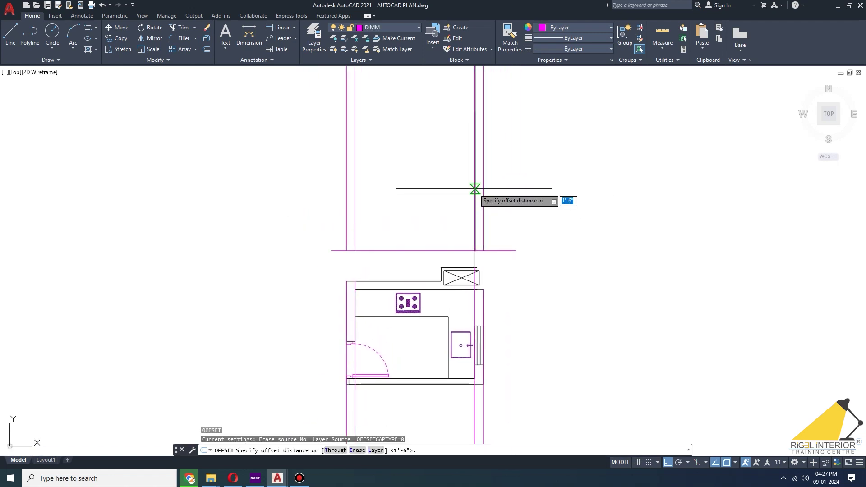
pyautogui.press('Return')
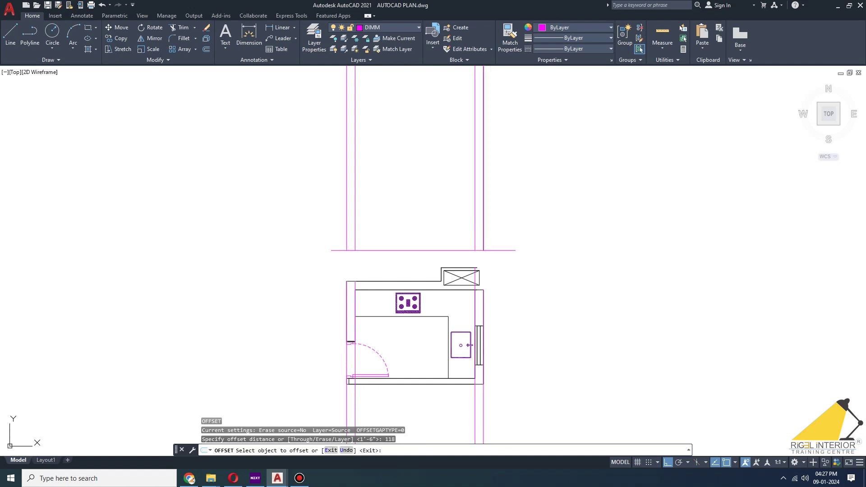
pyautogui.click(444, 250)
pyautogui.click(581, 163)
pyautogui.scroll(-2, 581, 162)
pyautogui.scroll(2, 516, 167)
pyautogui.press('Escape')
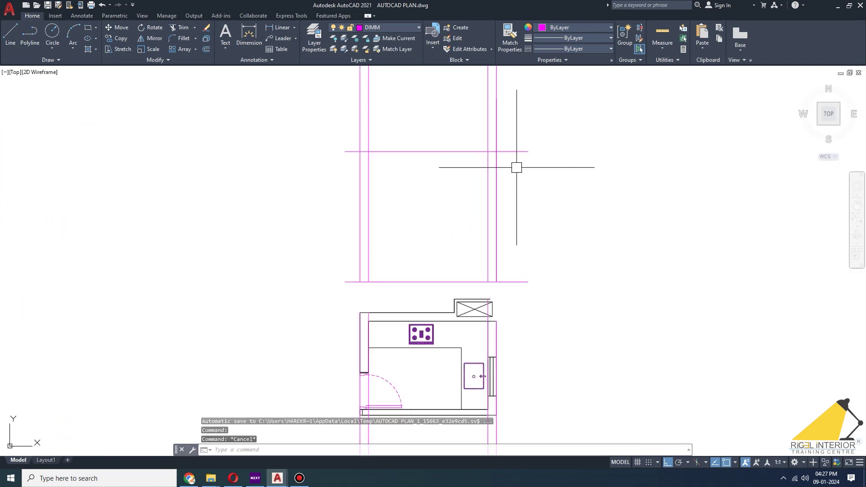
pyautogui.press('Return')
pyautogui.press('Escape')
pyautogui.press('Escape')
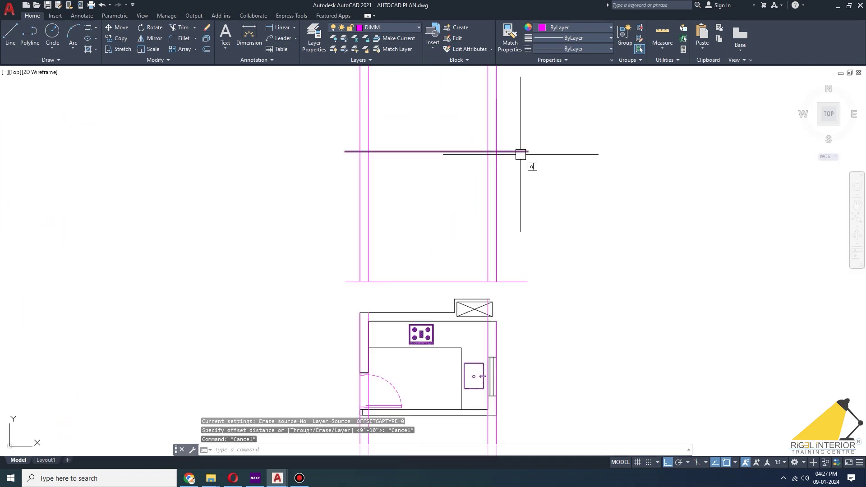
# Step: Offset the new horizontal line 4 units above it
pyautogui.press('Return')
pyautogui.write('4')
pyautogui.press('Return')
pyautogui.click(519, 152)
pyautogui.moveTo(572, 163); pyautogui.dragTo(581, 168, button='middle')
pyautogui.press('Escape')
pyautogui.press('Escape')
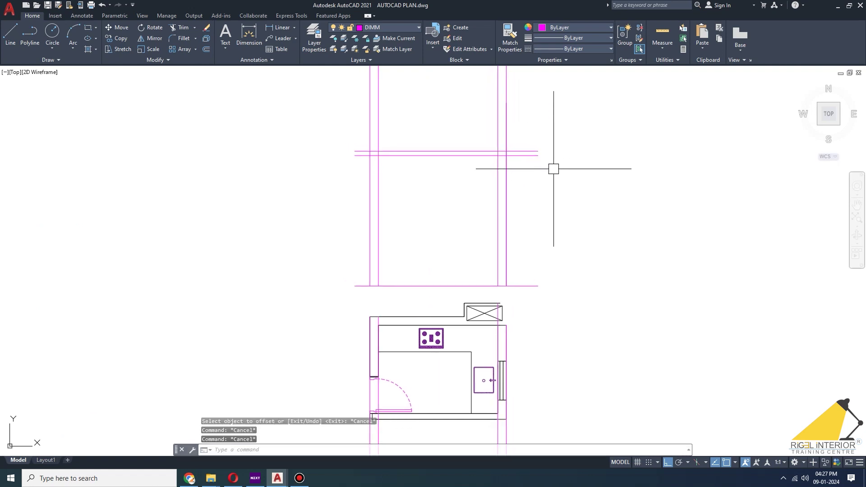
# Step: Offset another horizontal line by 8 units
pyautogui.write('o')
pyautogui.press('Return')
pyautogui.write('8')
pyautogui.press('Return')
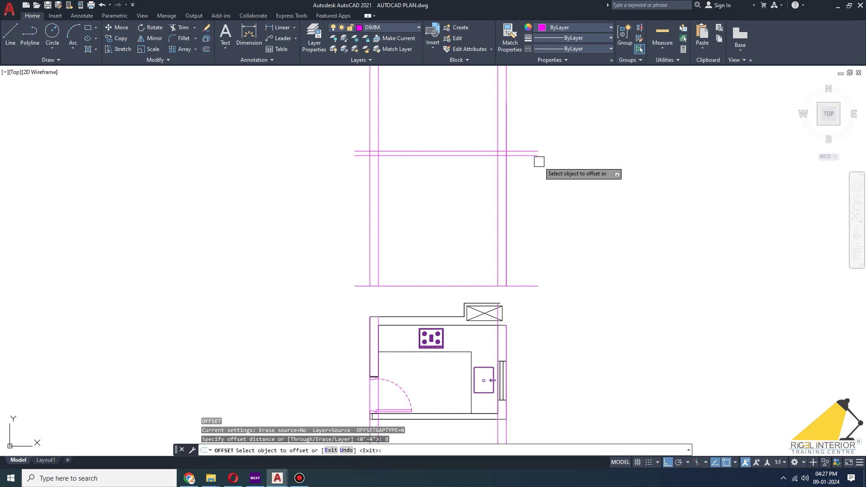
pyautogui.click(524, 158)
pyautogui.press('Escape')
pyautogui.press('Escape')
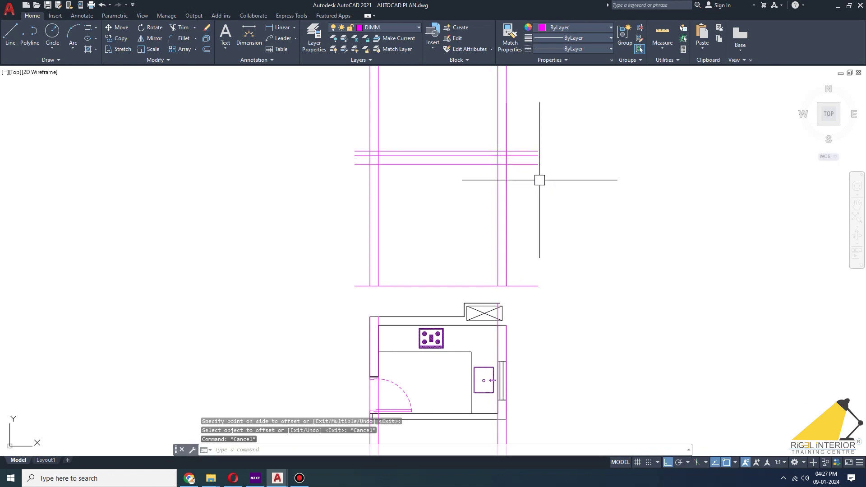
pyautogui.write('tr')
pyautogui.press('Return')
pyautogui.click(523, 111)
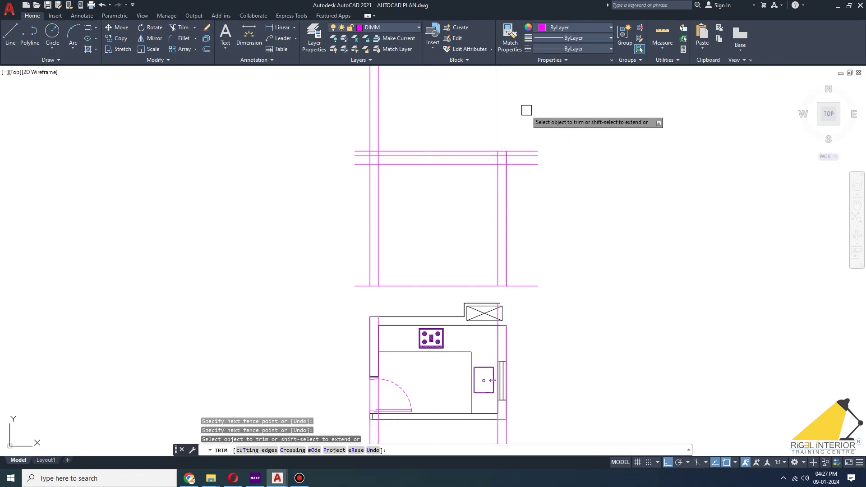
# Step: Trim the excess line ends with a fence and picks, including the top-right corner
pyautogui.click(303, 110)
pyautogui.press('Return')
pyautogui.click(522, 184)
pyautogui.click(522, 135)
pyautogui.press('Return')
pyautogui.scroll(6, 502, 155)
pyautogui.click(486, 149)
pyautogui.scroll(-4, 486, 149)
pyautogui.scroll(4, 293, 147)
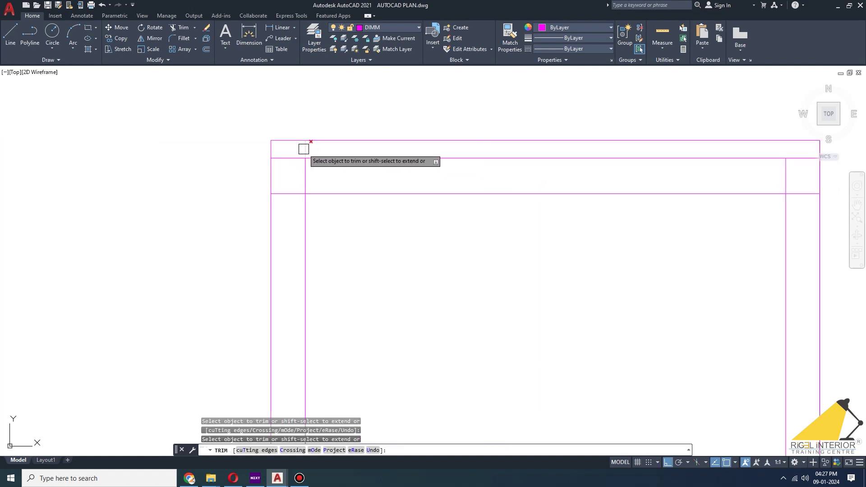
pyautogui.scroll(-4, 303, 149)
pyautogui.press('Escape')
# Step: Window-select the whole elevation outline and set its colour to red
pyautogui.scroll(-2, 570, 147)
pyautogui.click(572, 112)
pyautogui.click(277, 318)
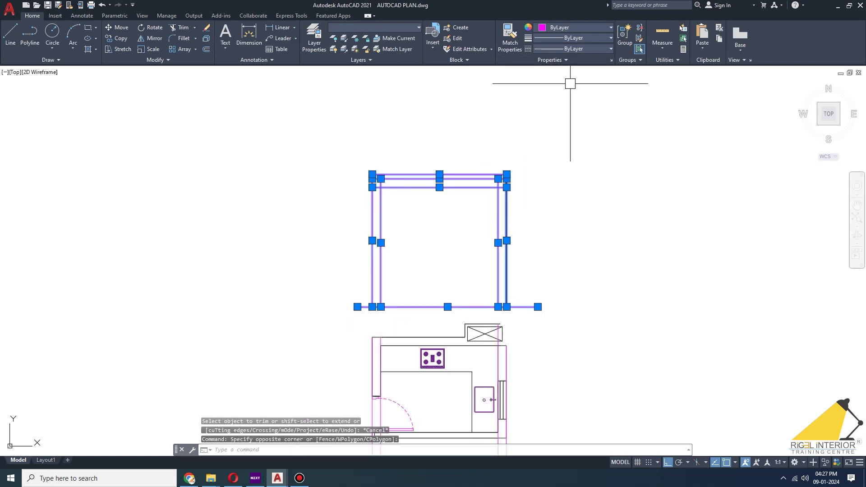
pyautogui.click(575, 28)
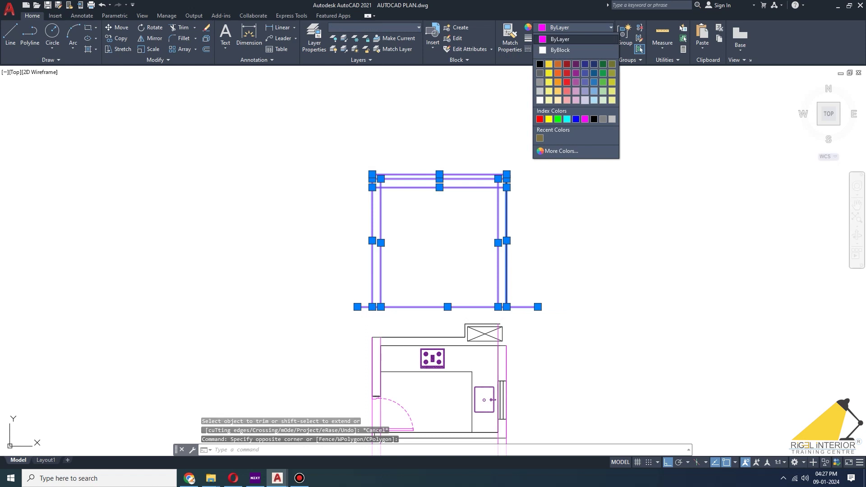
pyautogui.press('Escape')
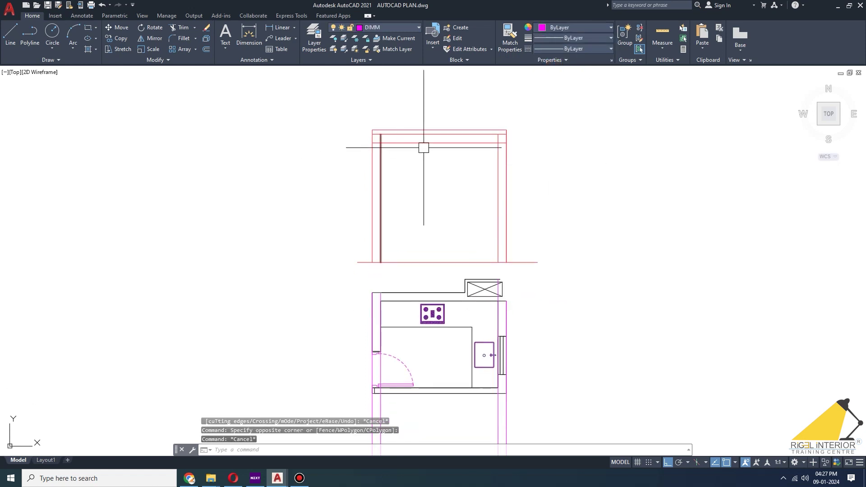
# Step: Restart the TRIM command and cancel it without changes
pyautogui.scroll(3, 398, 149)
pyautogui.press('Escape')
pyautogui.press('Escape')
pyautogui.write('r')
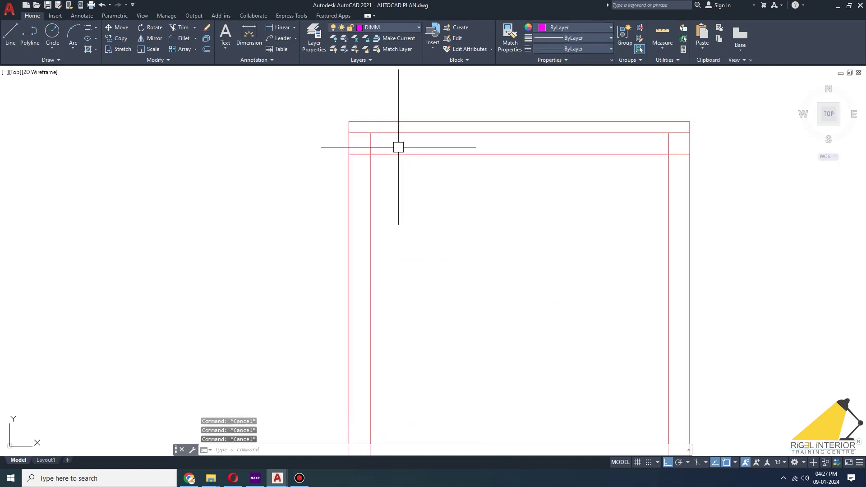
pyautogui.press('Return')
pyautogui.scroll(-4, 692, 176)
pyautogui.press('Escape')
pyautogui.press('Escape')
pyautogui.scroll(4, 524, 150)
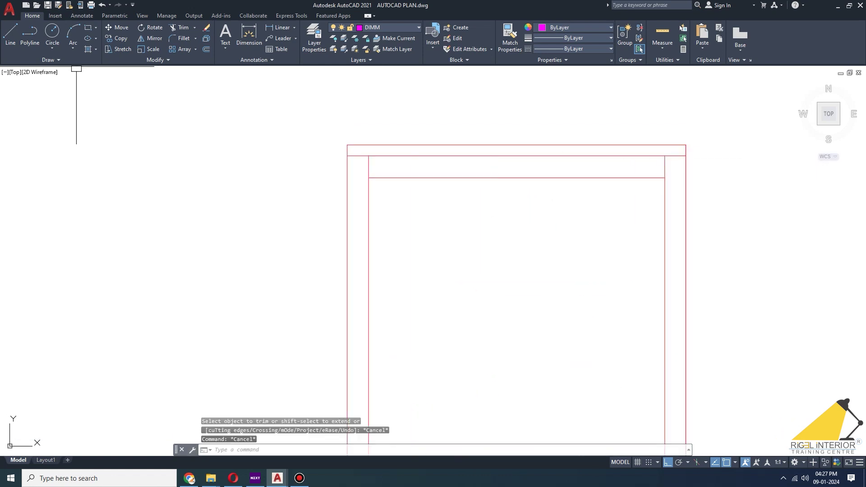
pyautogui.click(95, 48)
pyautogui.click(102, 64)
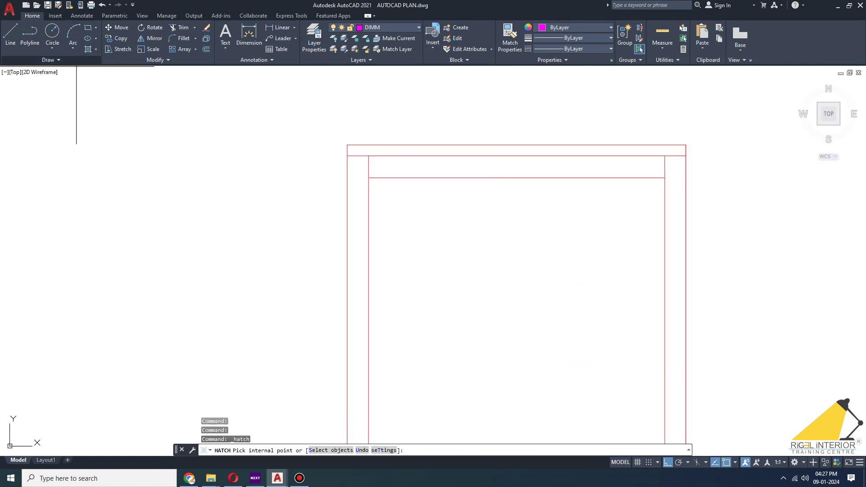
# Step: Hatch the elevation's narrow top band with the AR-CONC pattern in red
pyautogui.click(206, 52)
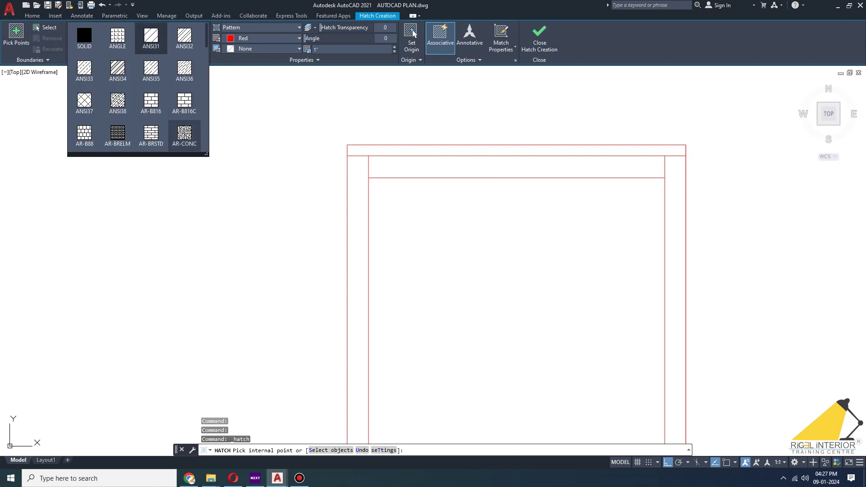
pyautogui.click(185, 133)
pyautogui.scroll(2, 405, 154)
pyautogui.click(402, 148)
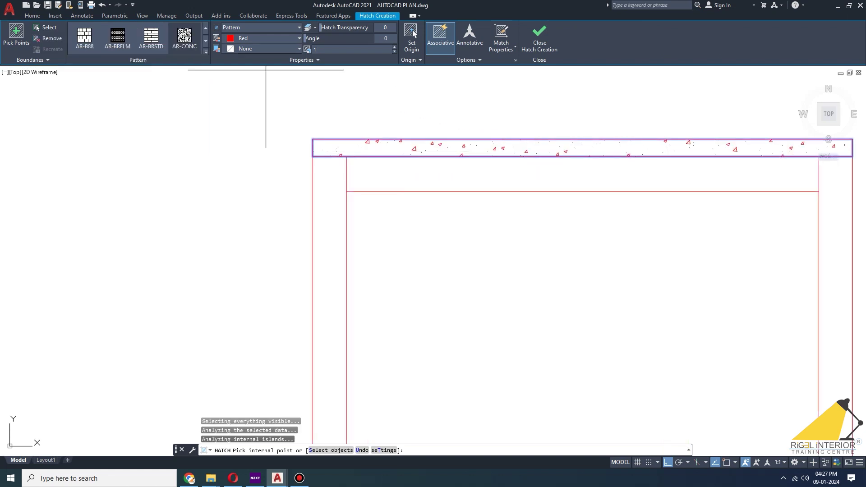
pyautogui.click(299, 38)
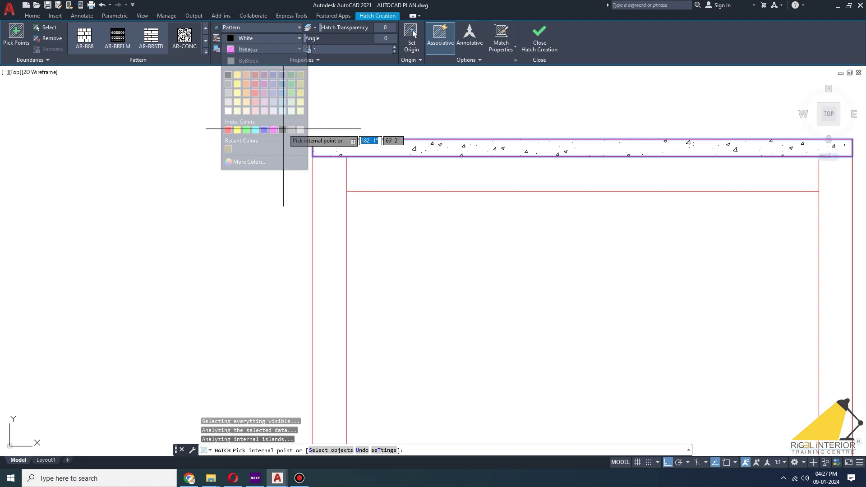
pyautogui.press('Escape')
pyautogui.press('Escape')
pyautogui.scroll(-6, 406, 118)
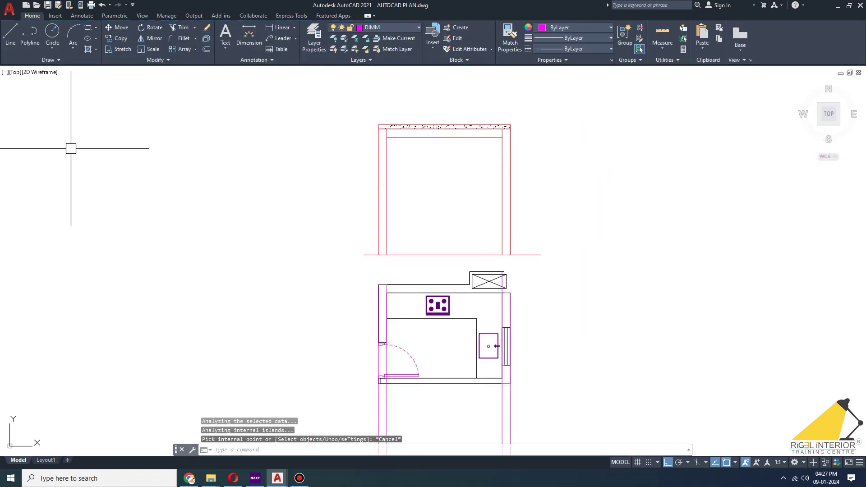
pyautogui.click(10, 33)
# Step: Draw a vertical line from the plan's counter corner up to the top band
pyautogui.click(477, 318)
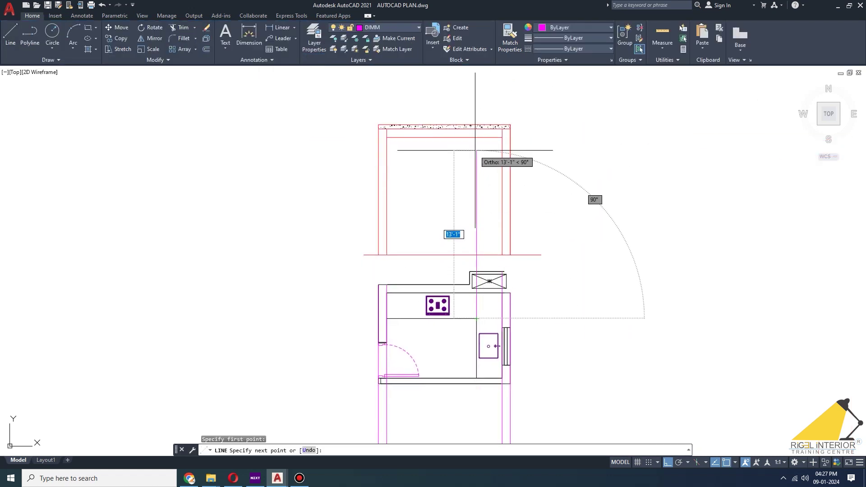
pyautogui.click(477, 138)
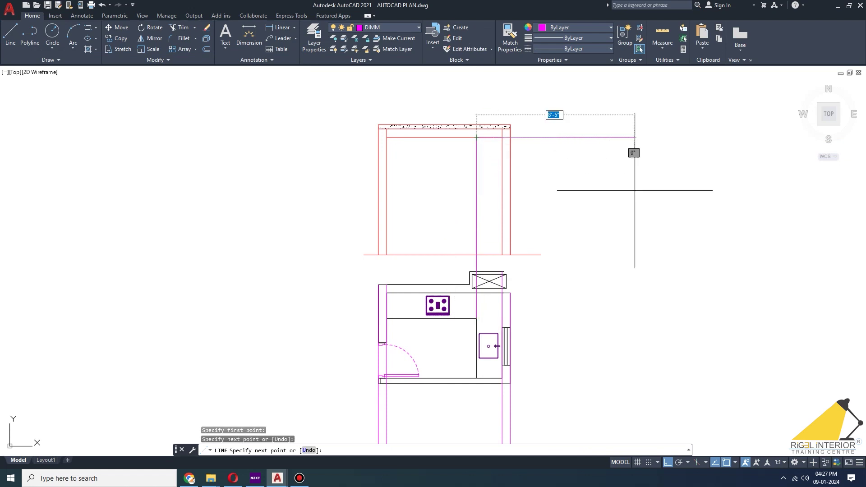
pyautogui.press('Escape')
pyautogui.moveTo(526, 250); pyautogui.dragTo(568, 230, button='middle')
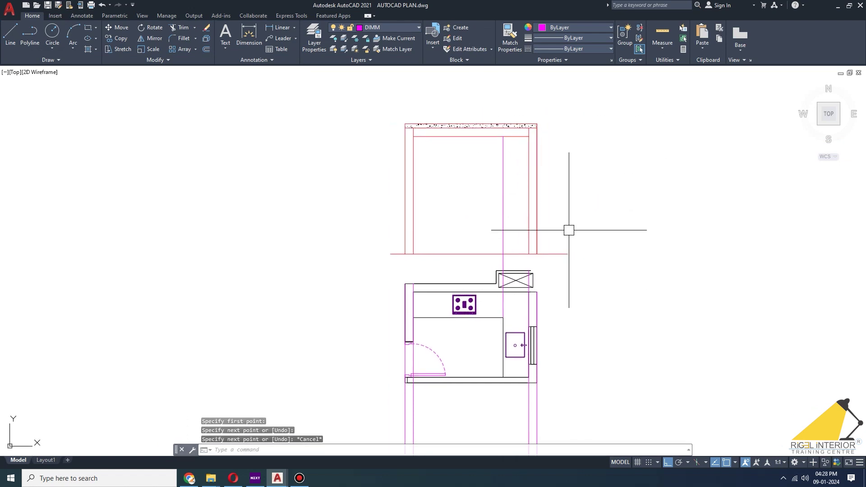
pyautogui.press('Escape')
pyautogui.press('Escape')
pyautogui.press('Escape')
pyautogui.scroll(3, 469, 189)
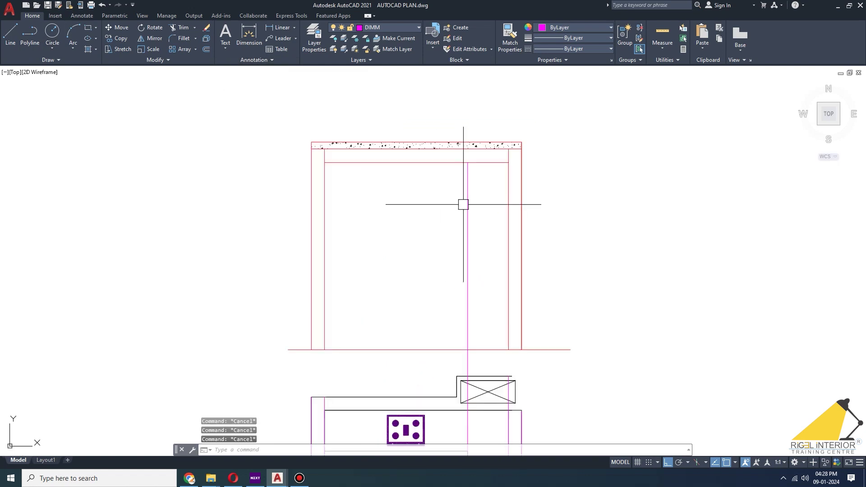
pyautogui.write('o')
# Step: Offset the elevation's floor line 32 units upward and select the new line
pyautogui.press('Return')
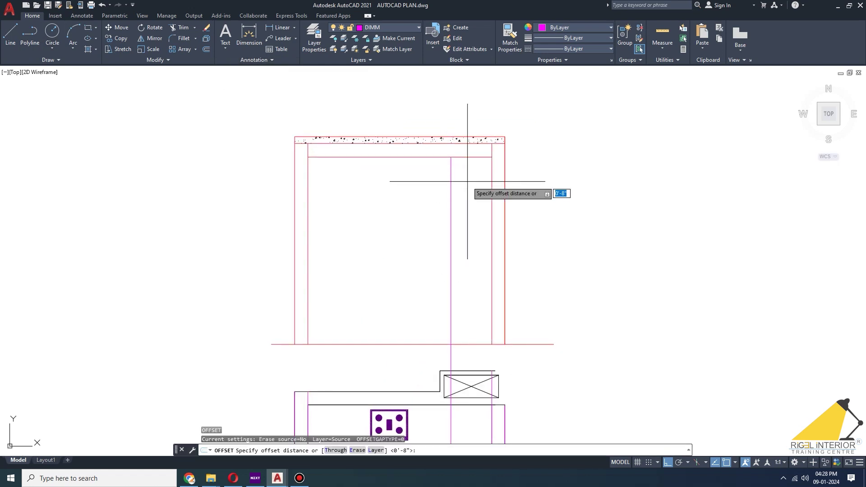
pyautogui.write('32')
pyautogui.press('Return')
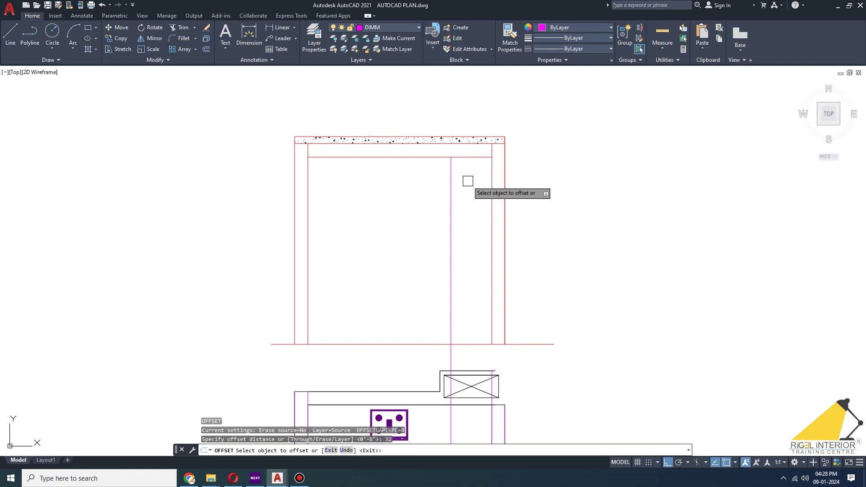
pyautogui.click(366, 344)
pyautogui.click(365, 316)
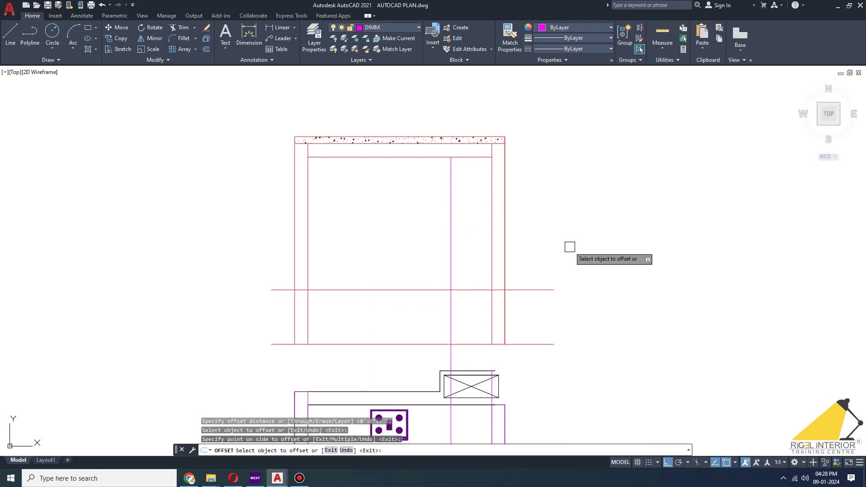
pyautogui.moveTo(570, 250); pyautogui.dragTo(584, 213, button='middle')
pyautogui.press('Escape')
pyautogui.press('Escape')
pyautogui.press('Escape')
pyautogui.press('Escape')
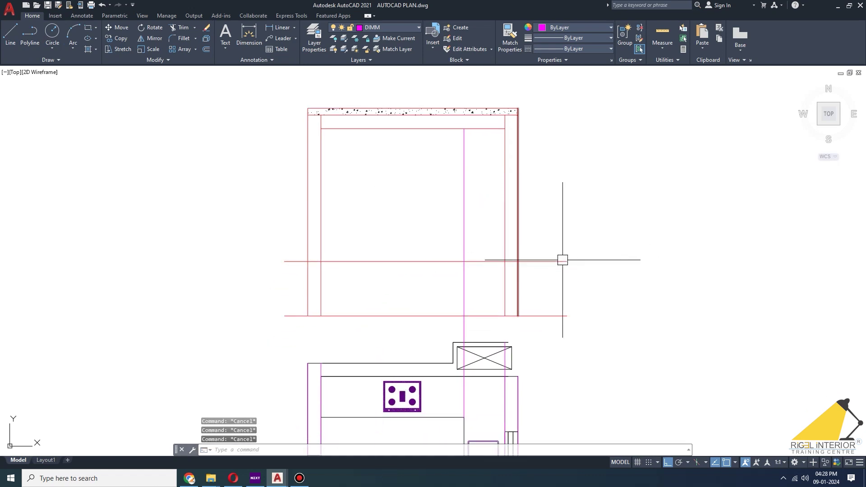
pyautogui.click(565, 262)
pyautogui.click(611, 28)
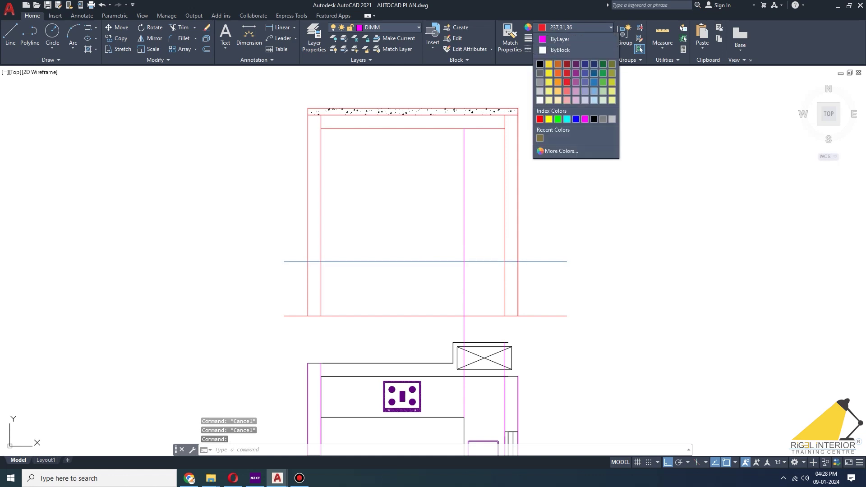
# Step: Recolour the selected line blue and make dark blue the current drawing colour
pyautogui.click(594, 82)
pyautogui.press('Escape')
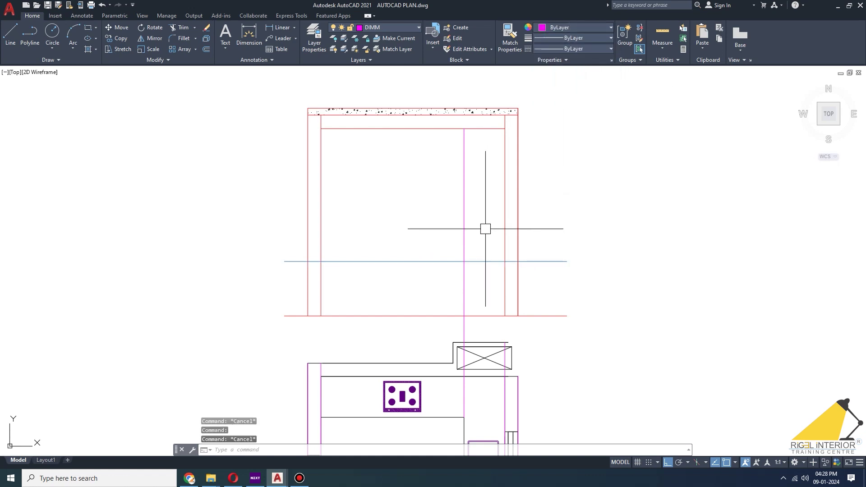
pyautogui.click(610, 28)
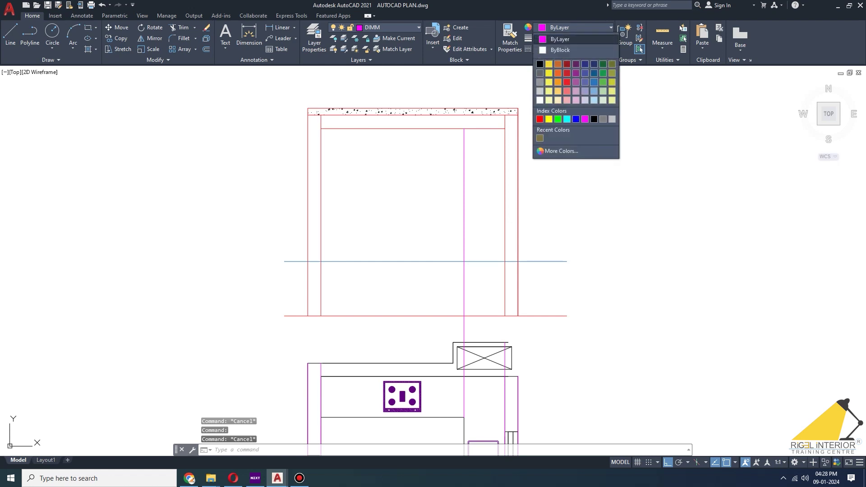
pyautogui.click(594, 72)
pyautogui.moveTo(564, 207); pyautogui.dragTo(578, 193, button='middle')
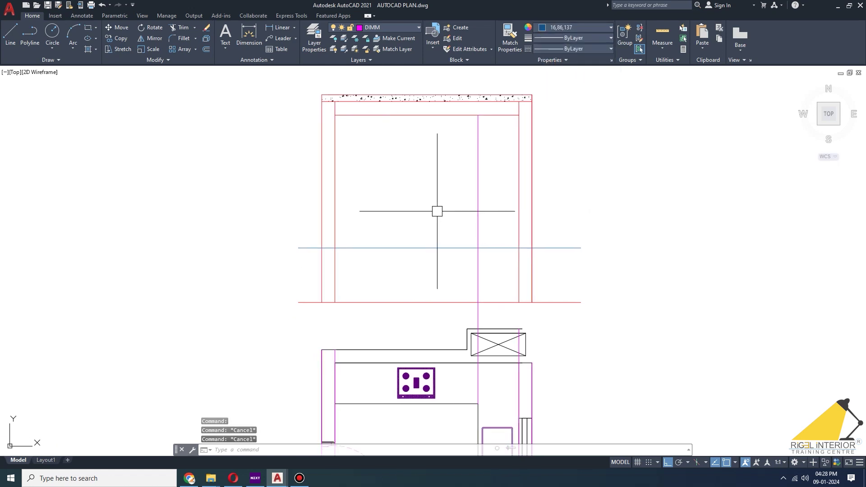
pyautogui.write('o')
# Step: Offset the bottom red line and the blue line upward by 2 inches
pyautogui.press('Return')
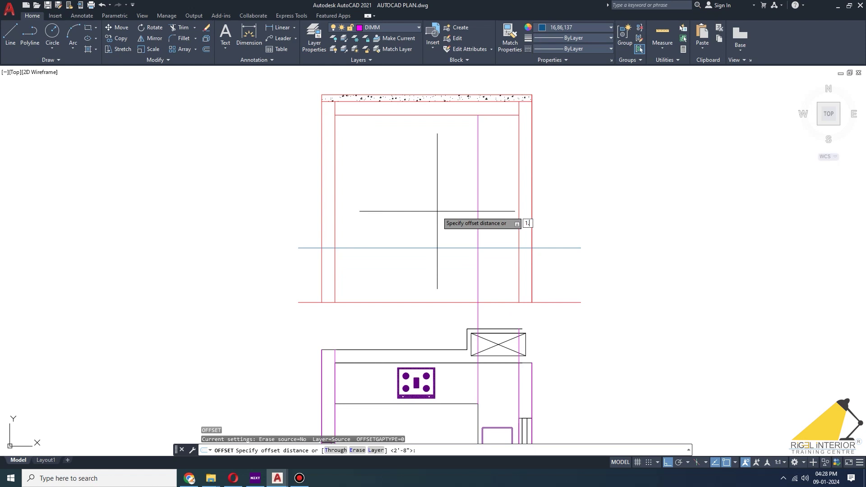
pyautogui.press('Return')
pyautogui.press('Return')
pyautogui.press('Return')
pyautogui.write('2')
pyautogui.press('Return')
pyautogui.click(432, 302)
pyautogui.click(431, 278)
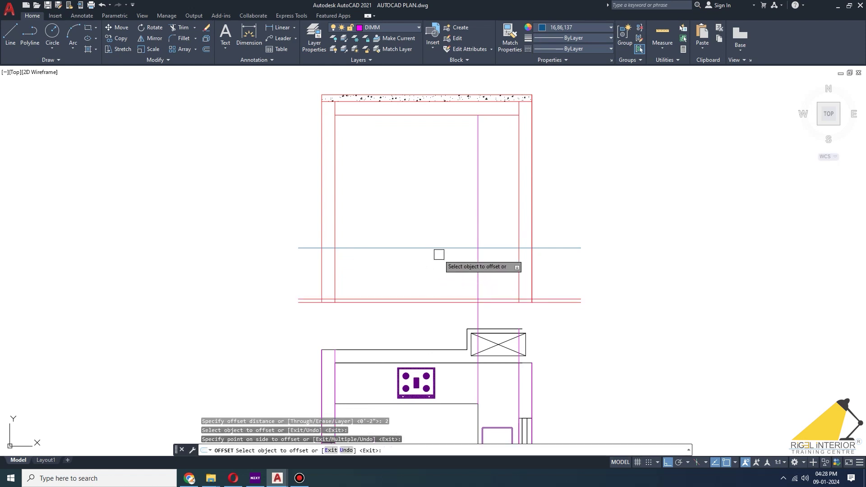
pyautogui.press('Return')
pyautogui.press('Return')
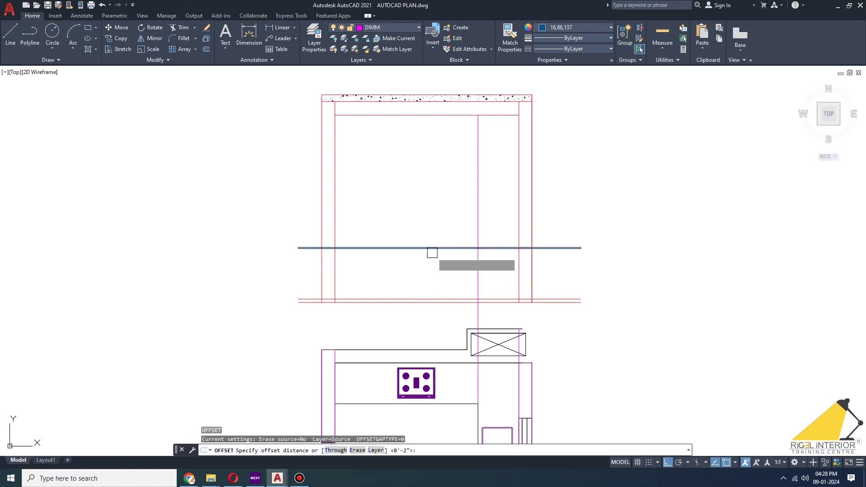
pyautogui.press('Return')
pyautogui.click(432, 253)
pyautogui.scroll(2, 588, 241)
pyautogui.press('Escape')
pyautogui.press('Escape')
pyautogui.press('Escape')
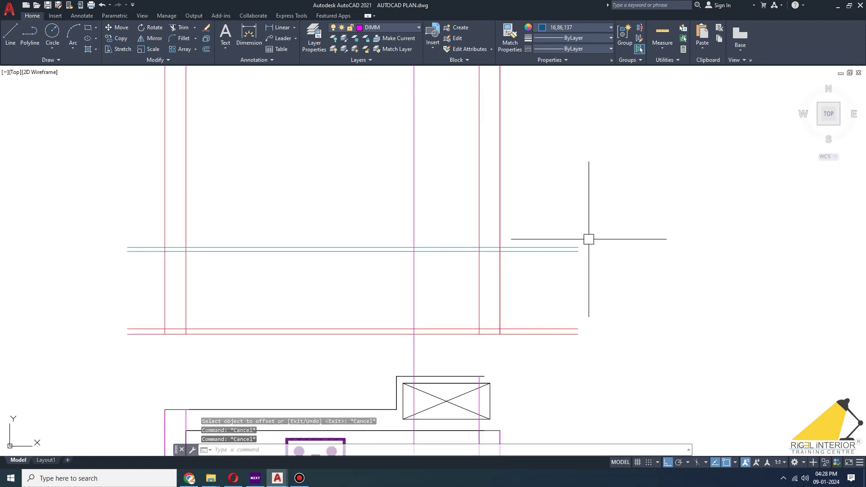
# Step: Trim the blue line pair at both walls and erase the leftover stubs on each side
pyautogui.press('Return')
pyautogui.click(491, 251)
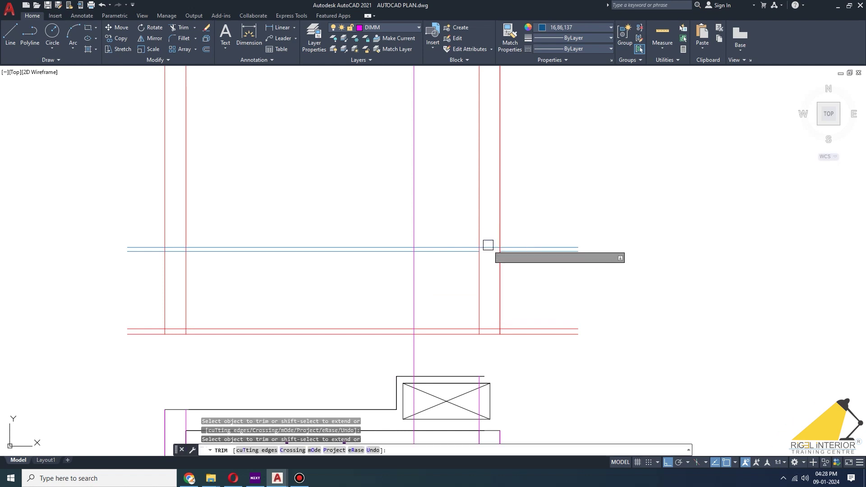
pyautogui.click(176, 249)
pyautogui.press('Escape')
pyautogui.click(148, 264)
pyautogui.click(122, 227)
pyautogui.press('Delete')
pyautogui.click(622, 212)
pyautogui.click(548, 255)
pyautogui.press('Delete')
# Step: Zoom and pan around the elevation to check the trimmed worktop lines
pyautogui.scroll(-1, 491, 248)
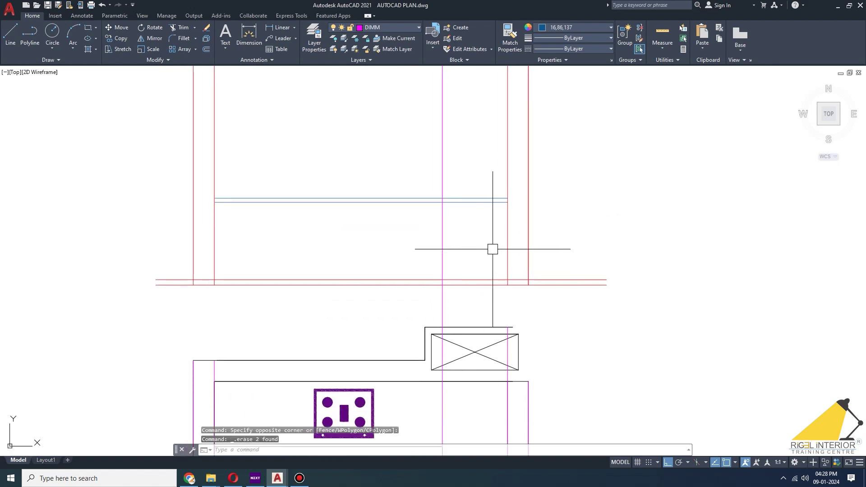
pyautogui.scroll(-2, 510, 199)
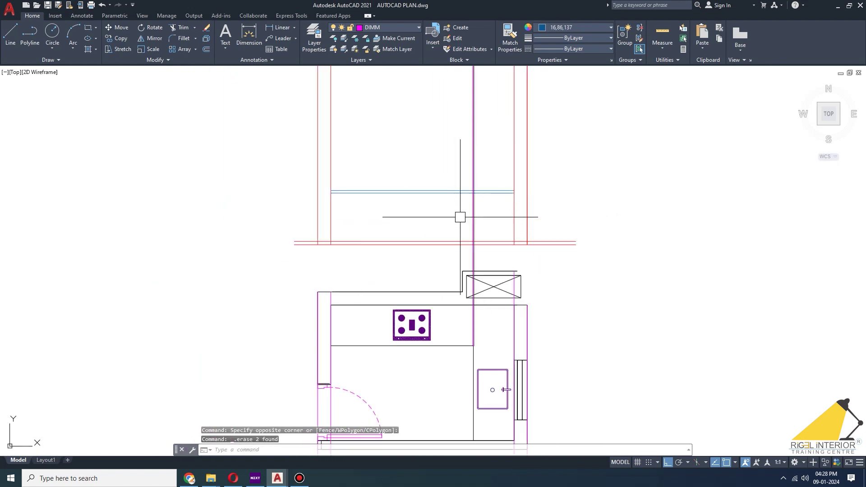
pyautogui.moveTo(464, 233); pyautogui.dragTo(465, 238, button='middle')
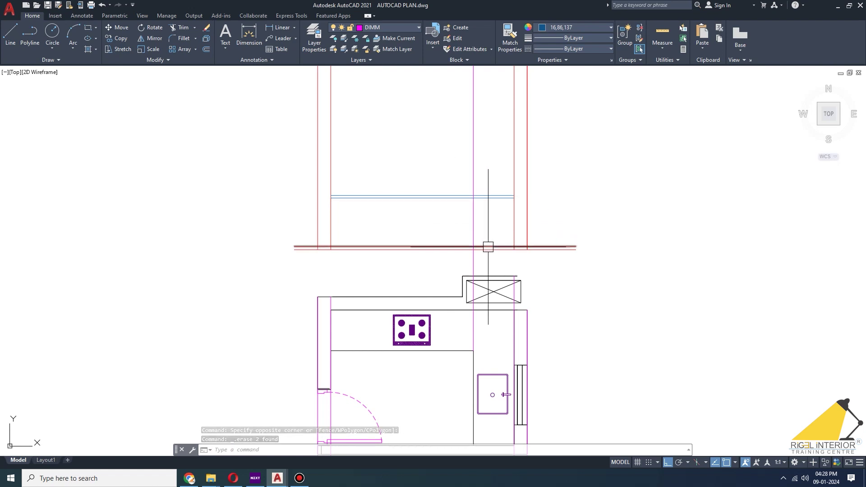
pyautogui.scroll(2, 487, 245)
pyautogui.scroll(-1, 446, 193)
pyautogui.scroll(-1, 476, 197)
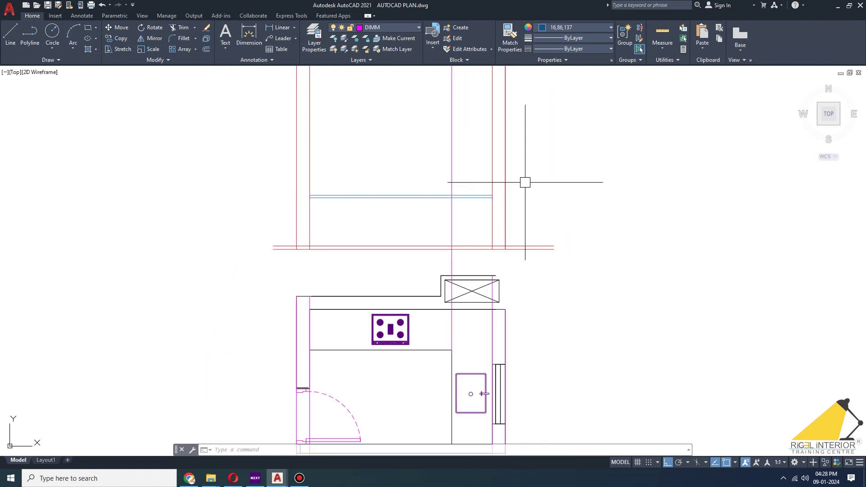
pyautogui.scroll(1, 617, 169)
pyautogui.scroll(-1, 574, 178)
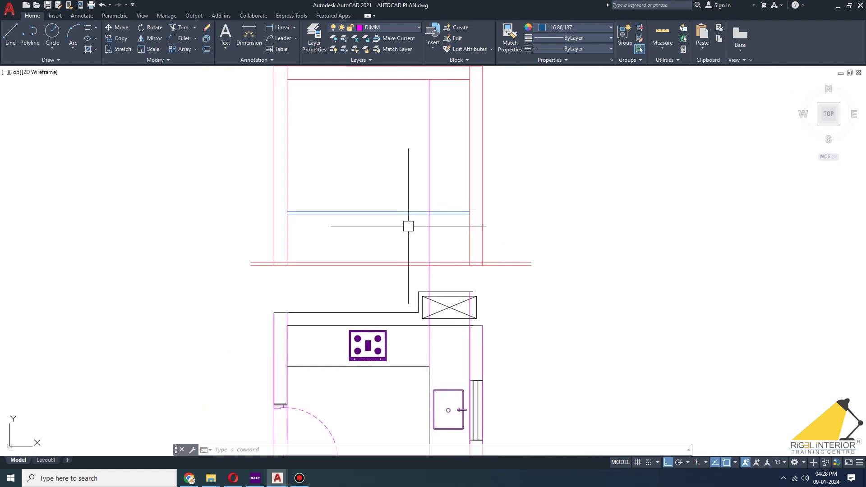
pyautogui.scroll(1, 500, 250)
pyautogui.scroll(-1, 501, 246)
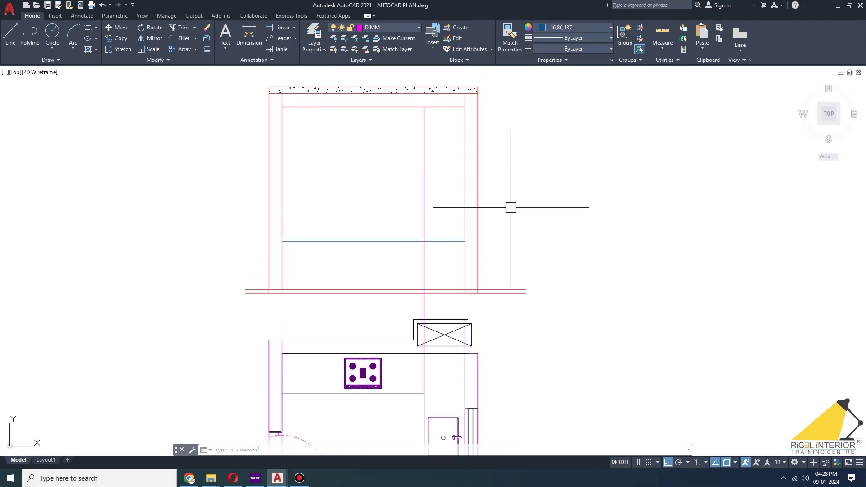
pyautogui.scroll(1, 496, 203)
pyautogui.scroll(-1, 438, 207)
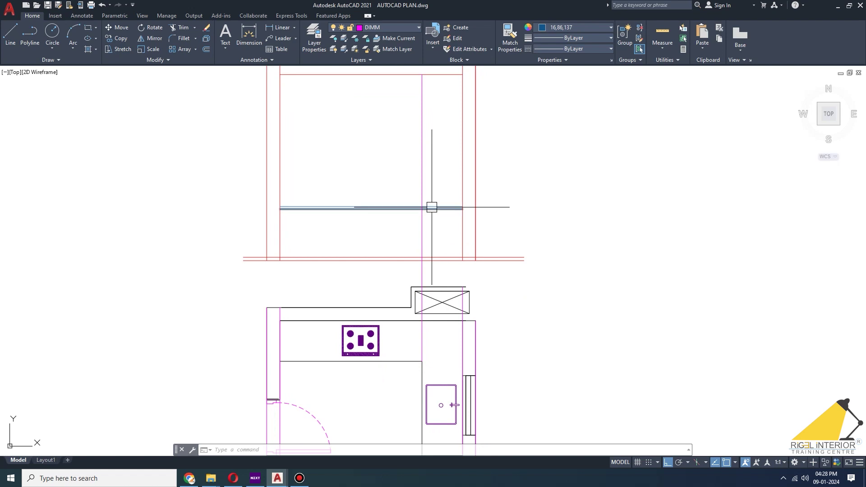
pyautogui.moveTo(532, 188); pyautogui.dragTo(523, 214, button='middle')
pyautogui.click(10, 34)
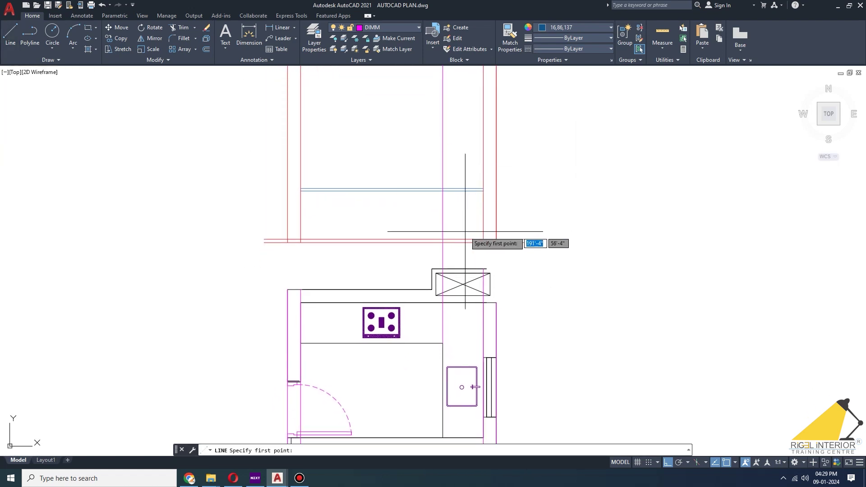
# Step: Draw a trial vertical line, erase the long vertical line, and cancel a grip stretch
pyautogui.click(443, 241)
pyautogui.click(443, 199)
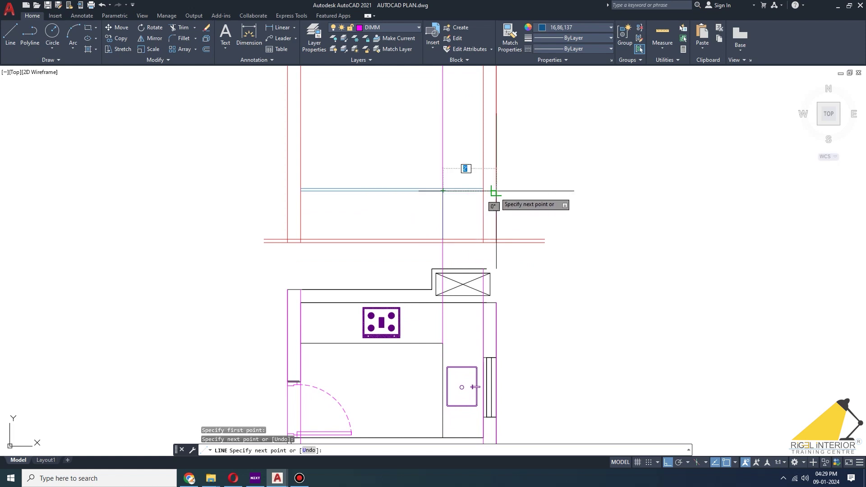
pyautogui.press('Escape')
pyautogui.click(453, 149)
pyautogui.click(423, 148)
pyautogui.press('Delete')
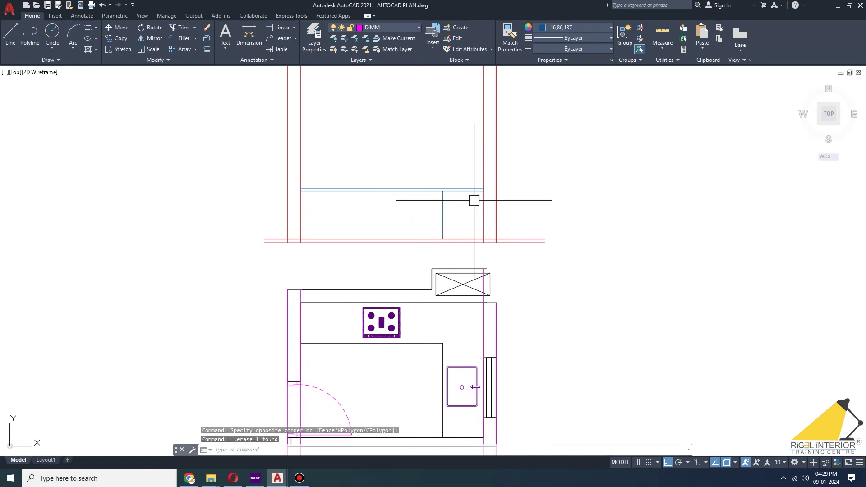
pyautogui.scroll(2, 471, 200)
pyautogui.click(428, 202)
pyautogui.scroll(2, 426, 194)
pyautogui.click(425, 180)
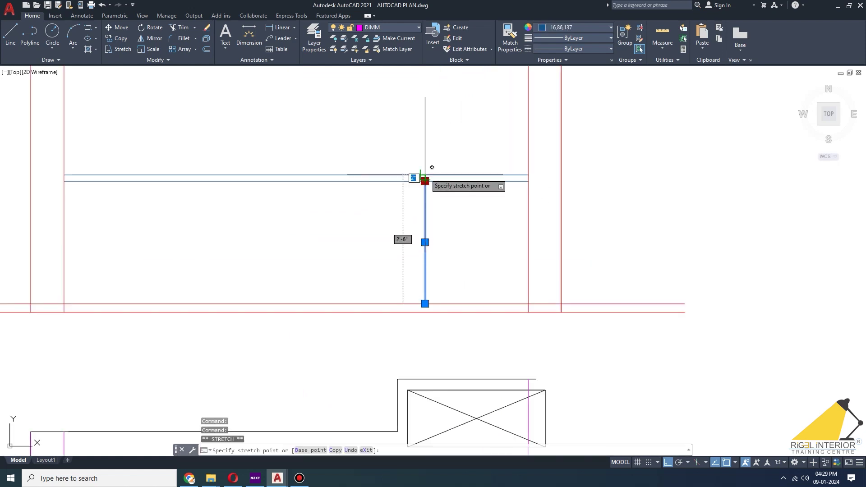
pyautogui.press('Escape')
pyautogui.scroll(-4, 494, 166)
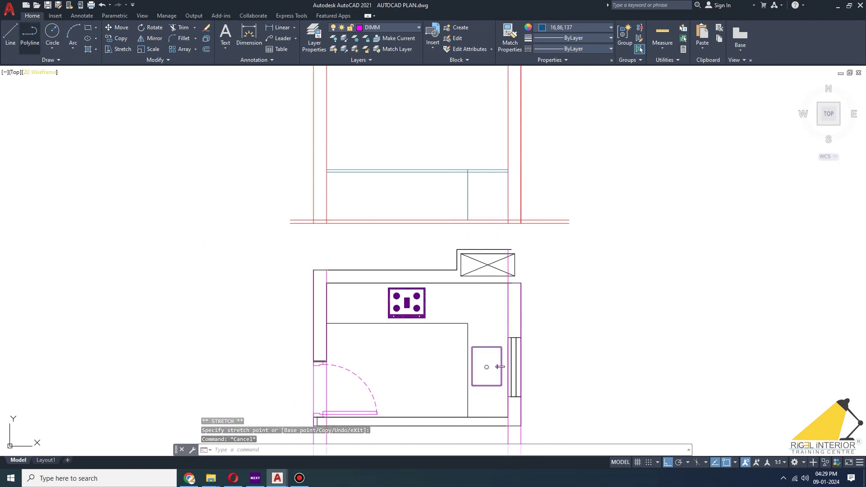
# Step: Draw the box's vertical edge and crossing diagonals forming the X at the right end
pyautogui.click(11, 36)
pyautogui.scroll(2, 471, 218)
pyautogui.click(464, 230)
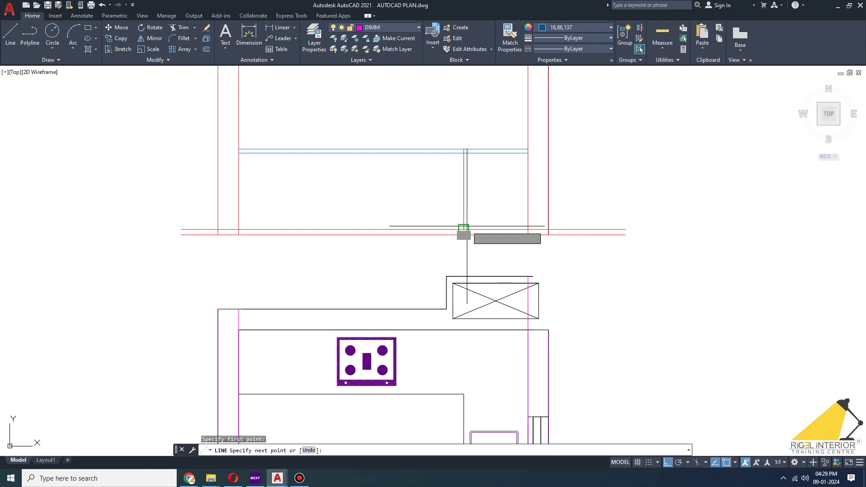
pyautogui.click(464, 153)
pyautogui.click(528, 229)
pyautogui.press('Escape')
pyautogui.scroll(4, 465, 219)
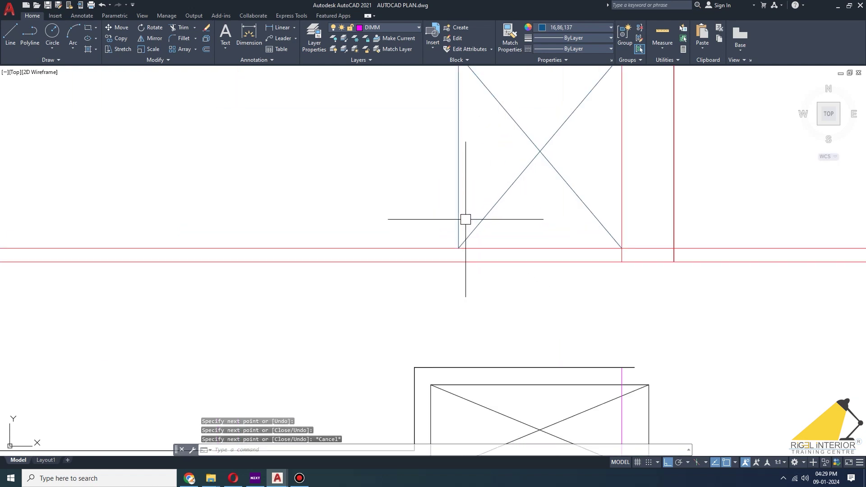
pyautogui.scroll(-4, 462, 195)
pyautogui.click(618, 210)
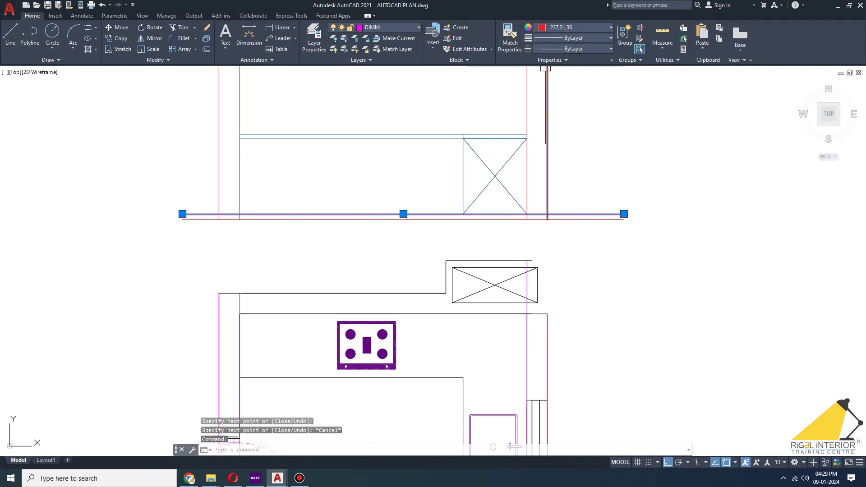
# Step: Match the lower red line's properties to the blue line so it turns blue
pyautogui.click(509, 38)
pyautogui.click(429, 138)
pyautogui.click(427, 214)
pyautogui.press('Escape')
pyautogui.press('Return')
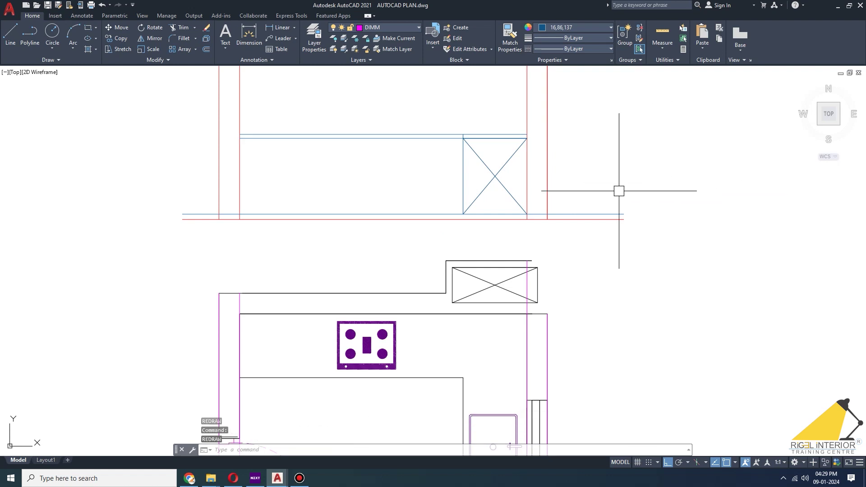
pyautogui.write('tr')
# Step: Trim the new blue line at the right wall and erase its segments beyond both walls
pyautogui.press('Return')
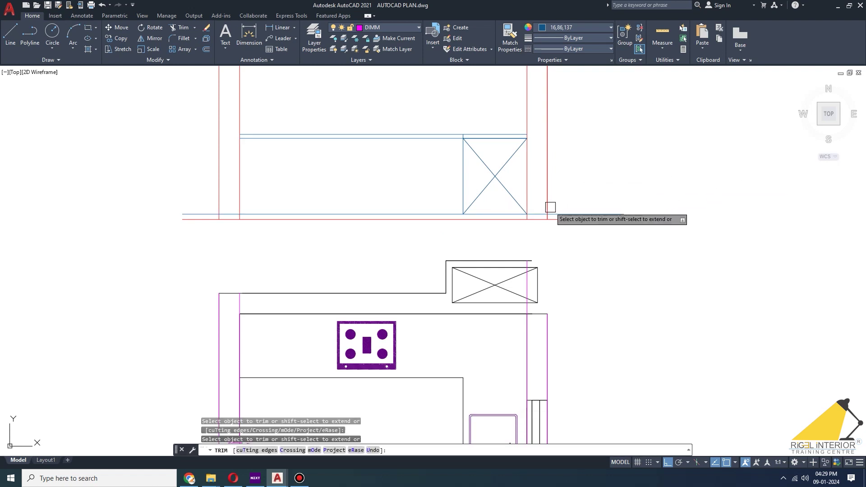
pyautogui.click(540, 214)
pyautogui.press('Escape')
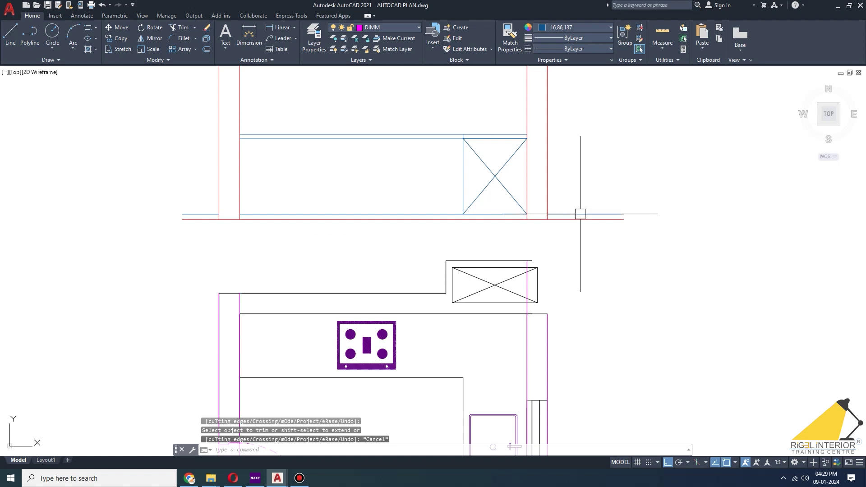
pyautogui.click(585, 214)
pyautogui.press('Delete')
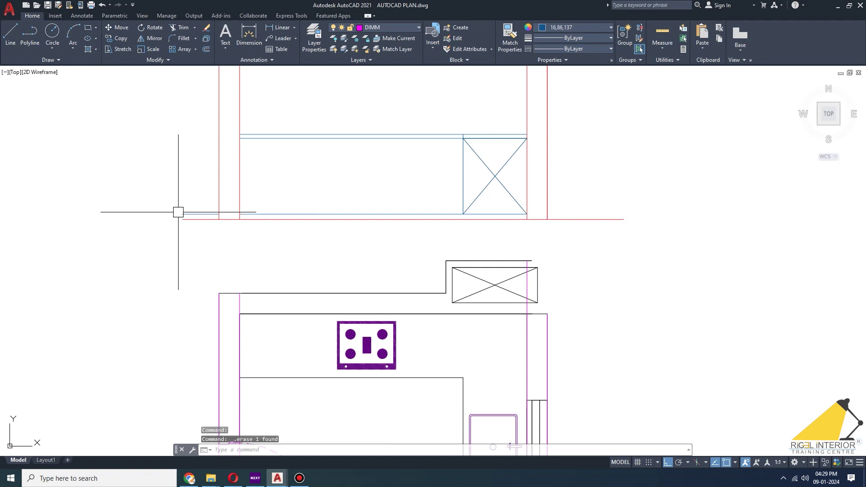
pyautogui.click(198, 214)
pyautogui.press('Delete')
# Step: Zoom to the crossed box's corner and cancel an attempted stretch of its left edge
pyautogui.moveTo(659, 220); pyautogui.dragTo(648, 262, button='middle')
pyautogui.moveTo(659, 175); pyautogui.dragTo(654, 210, button='middle')
pyautogui.scroll(4, 503, 229)
pyautogui.moveTo(503, 228); pyautogui.dragTo(575, 174, button='middle')
pyautogui.scroll(4, 513, 173)
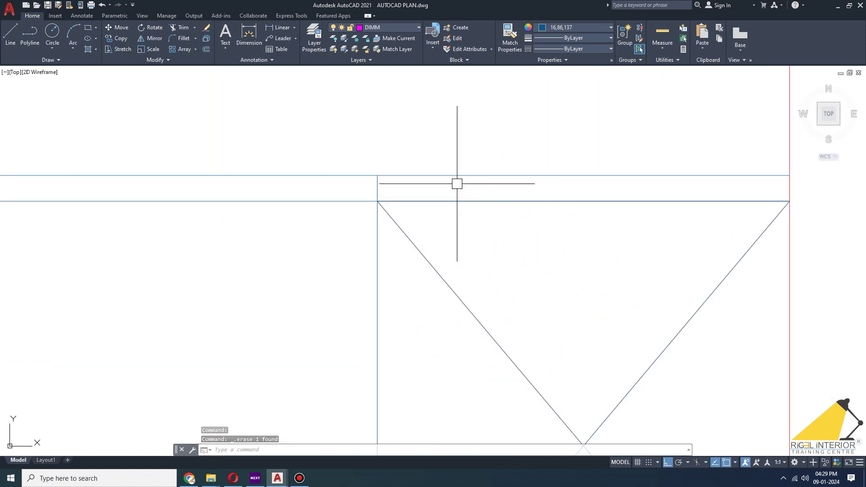
pyautogui.click(377, 181)
pyautogui.scroll(-3, 383, 190)
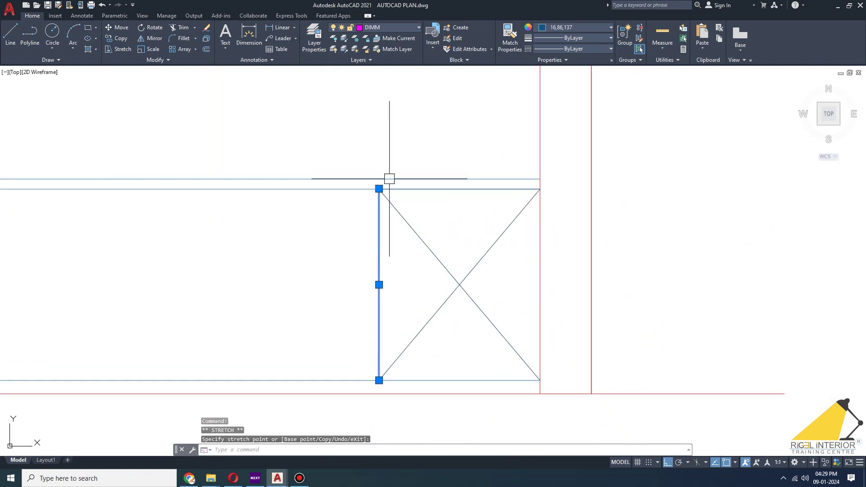
pyautogui.scroll(-2, 670, 180)
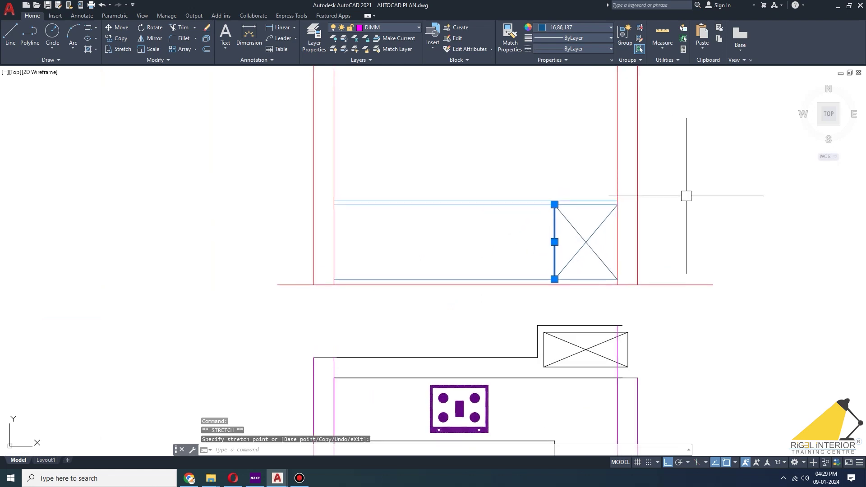
pyautogui.moveTo(720, 191); pyautogui.dragTo(646, 210, button='middle')
pyautogui.press('Escape')
pyautogui.press('Escape')
pyautogui.press('Escape')
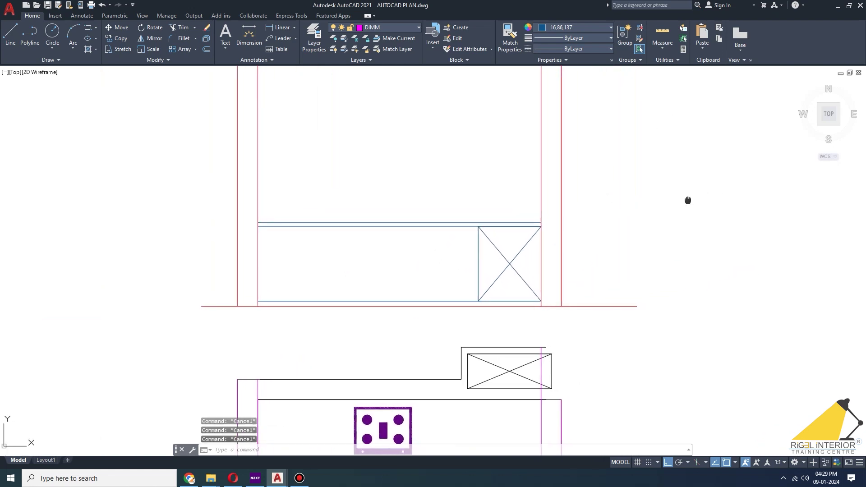
pyautogui.scroll(4, 528, 220)
# Step: Erase the crossed box's extra top line and pan back to the kitchen elevation
pyautogui.click(521, 234)
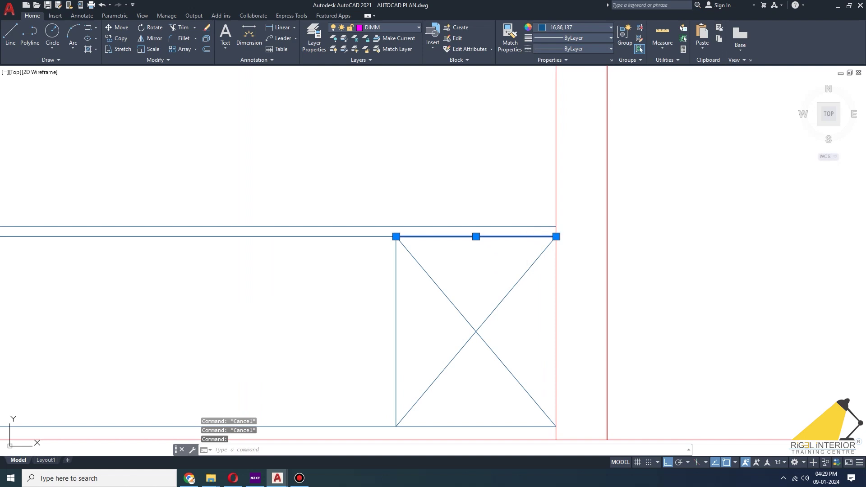
pyautogui.press('Delete')
pyautogui.moveTo(725, 240); pyautogui.dragTo(696, 203, button='middle')
pyautogui.scroll(-2, 629, 205)
pyautogui.scroll(-2, 666, 201)
pyautogui.moveTo(735, 213); pyautogui.dragTo(676, 205, button='middle')
pyautogui.scroll(-2, 675, 206)
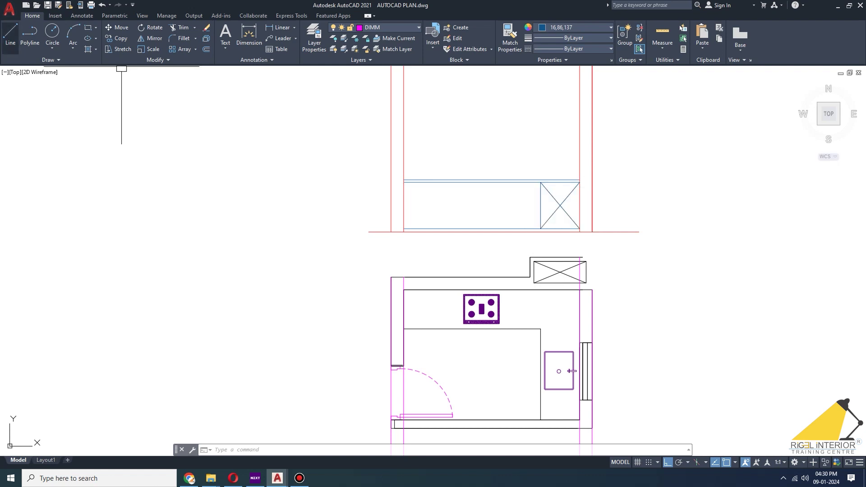
pyautogui.click(10, 34)
# Step: Bring the cabinet elevation into view and cancel a stray line command
pyautogui.scroll(3, 551, 193)
pyautogui.moveTo(557, 200); pyautogui.dragTo(559, 245, button='middle')
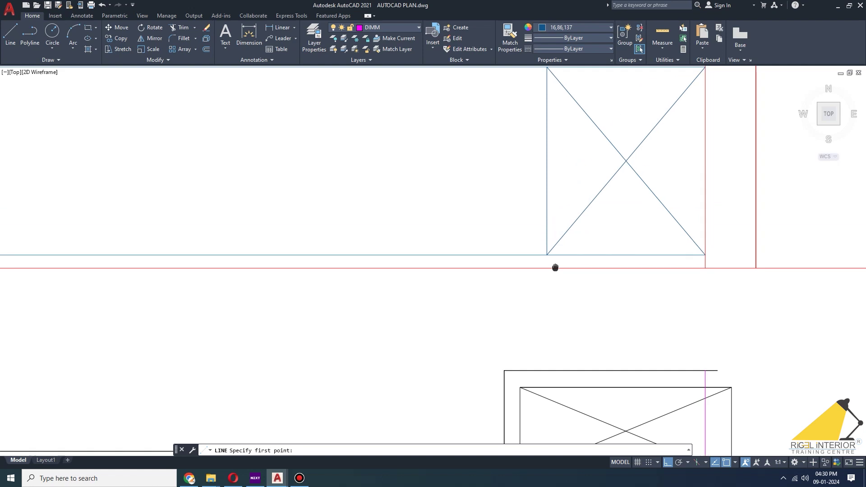
pyautogui.click(547, 253)
pyautogui.scroll(-2, 548, 253)
pyautogui.press('Escape')
pyautogui.moveTo(556, 127); pyautogui.dragTo(538, 174, button='middle')
pyautogui.press('Escape')
pyautogui.press('Escape')
# Step: Make a trial 15-inch leftward offset of a vertical cabinet line
pyautogui.press('Return')
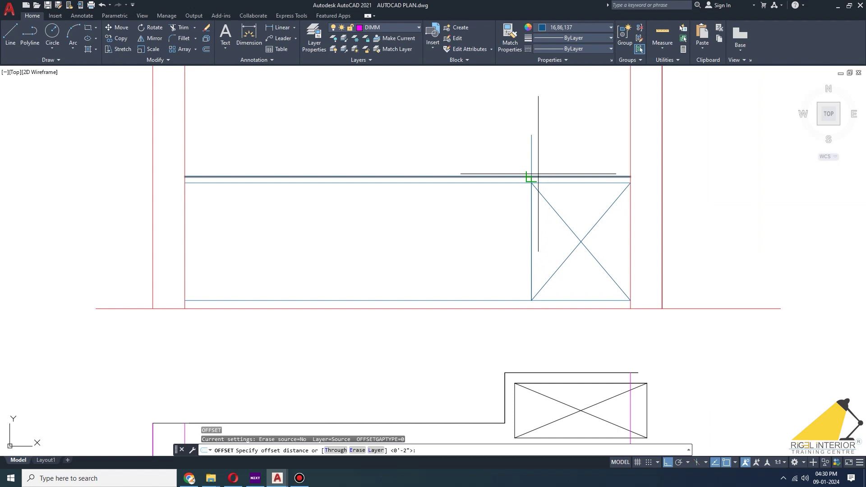
pyautogui.write('15')
pyautogui.press('Return')
pyautogui.click(531, 156)
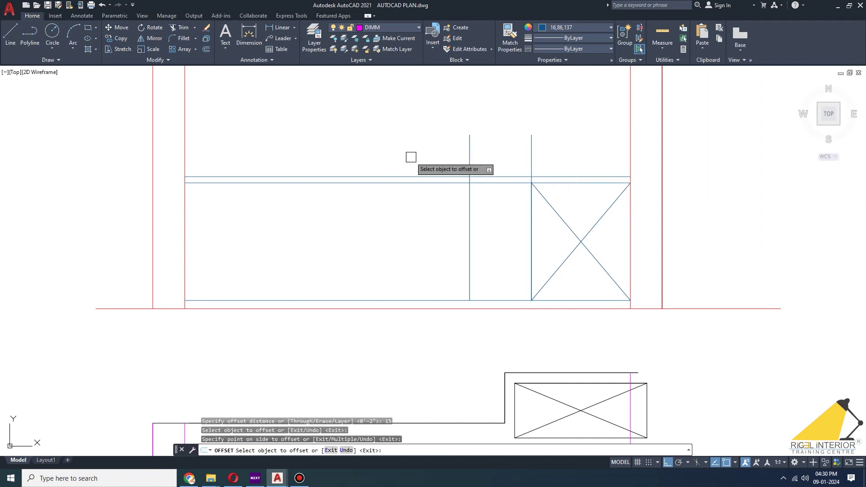
pyautogui.click(400, 155)
pyautogui.press('Escape')
pyautogui.press('Escape')
pyautogui.moveTo(471, 151); pyautogui.dragTo(487, 151, button='middle')
pyautogui.press('Escape')
pyautogui.write('o')
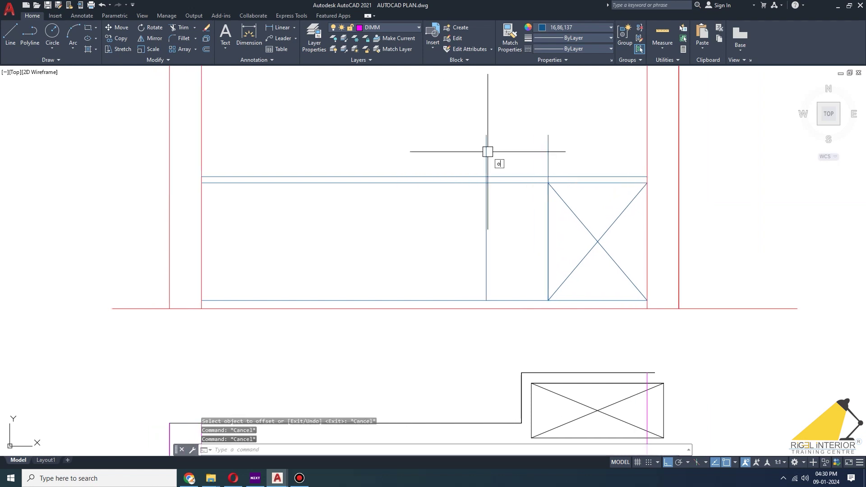
# Step: Make another trial offset, then erase the two unwanted vertical lines
pyautogui.press('Return')
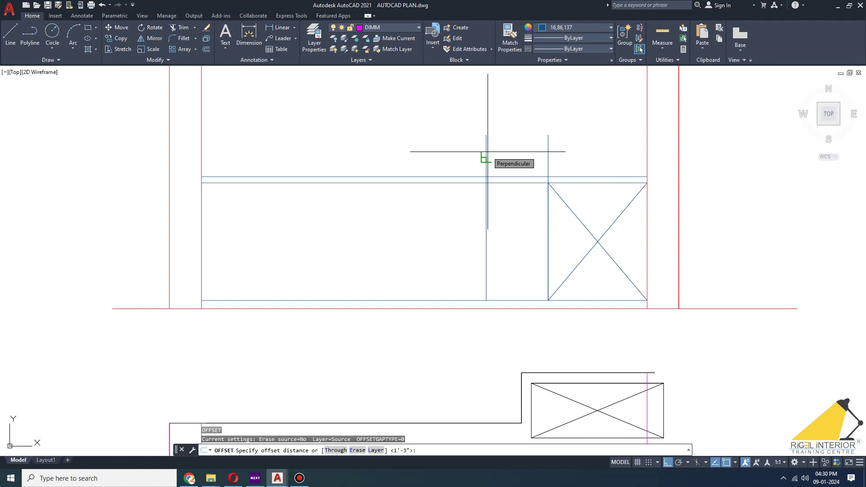
pyautogui.write('17')
pyautogui.press('Return')
pyautogui.click(485, 151)
pyautogui.click(447, 153)
pyautogui.moveTo(444, 139); pyautogui.dragTo(458, 137, button='middle')
pyautogui.press('Escape')
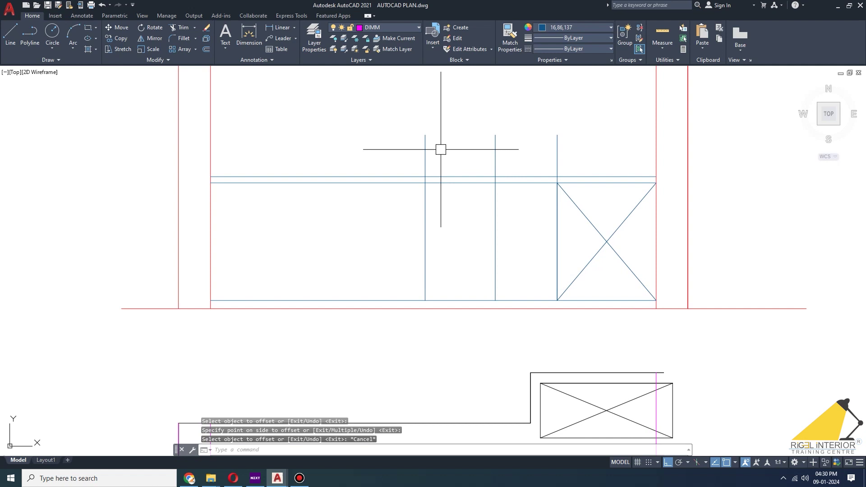
pyautogui.click(503, 151)
pyautogui.click(395, 149)
pyautogui.press('Delete')
pyautogui.press('Escape')
pyautogui.press('Escape')
# Step: Offset the crossed cabinet's left edge 17 inches to the left as the first divider
pyautogui.press('Return')
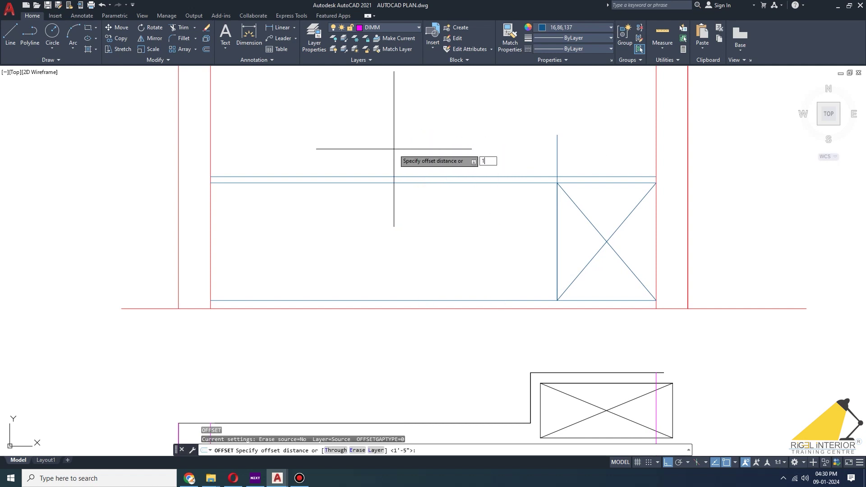
pyautogui.write('7')
pyautogui.press('Return')
pyautogui.click(557, 155)
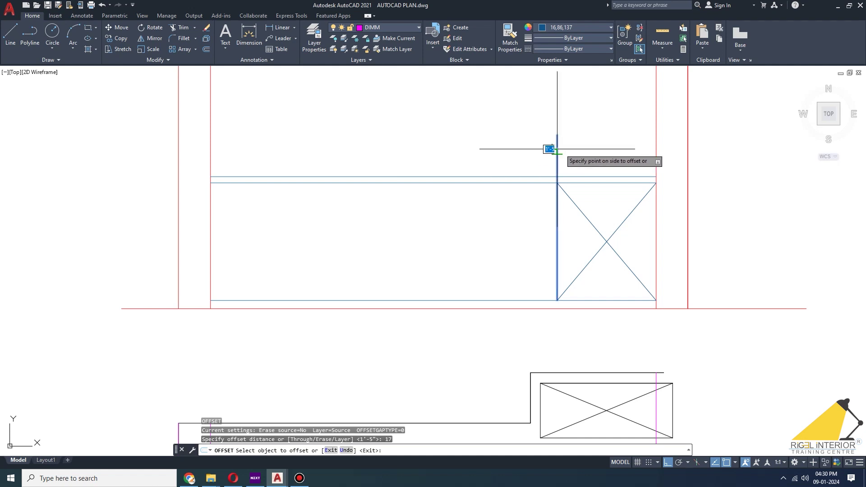
pyautogui.click(475, 155)
pyautogui.press('Escape')
pyautogui.press('Escape')
# Step: Offset the new divider 28 inches further left to create the second division line
pyautogui.press('Return')
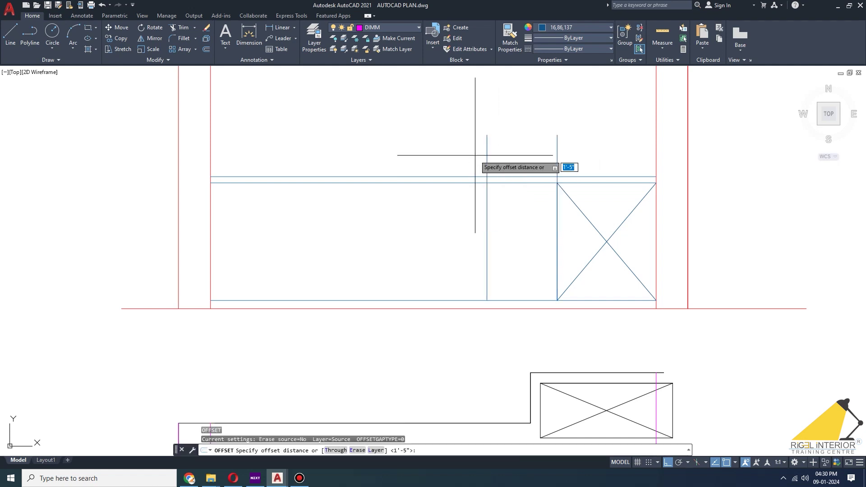
pyautogui.write('28')
pyautogui.press('Return')
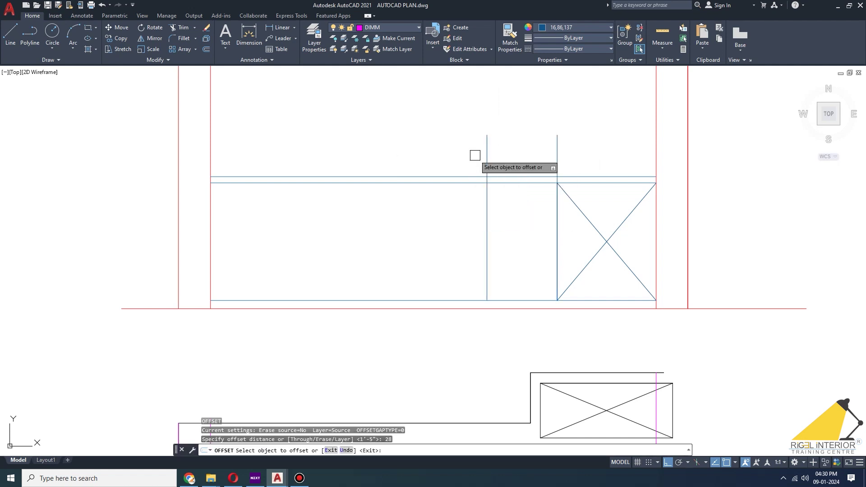
pyautogui.click(492, 158)
pyautogui.click(397, 158)
pyautogui.moveTo(377, 161); pyautogui.dragTo(430, 167, button='middle')
pyautogui.press('Escape')
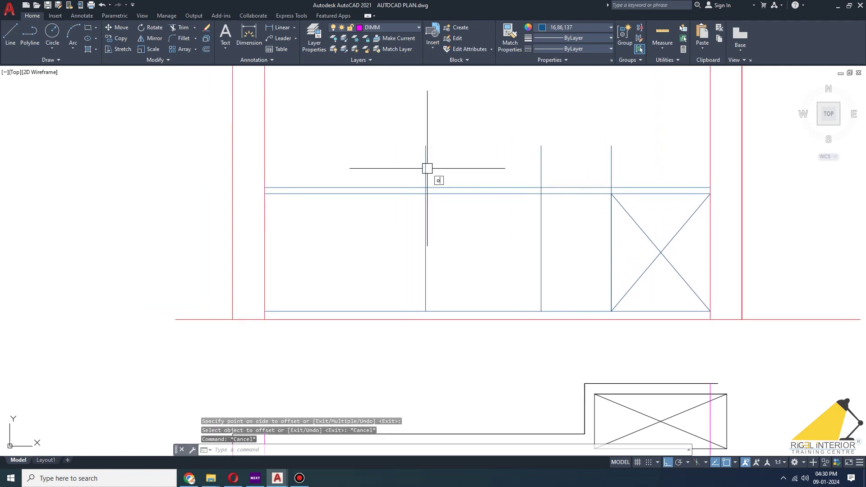
pyautogui.press('Return')
pyautogui.press('Escape')
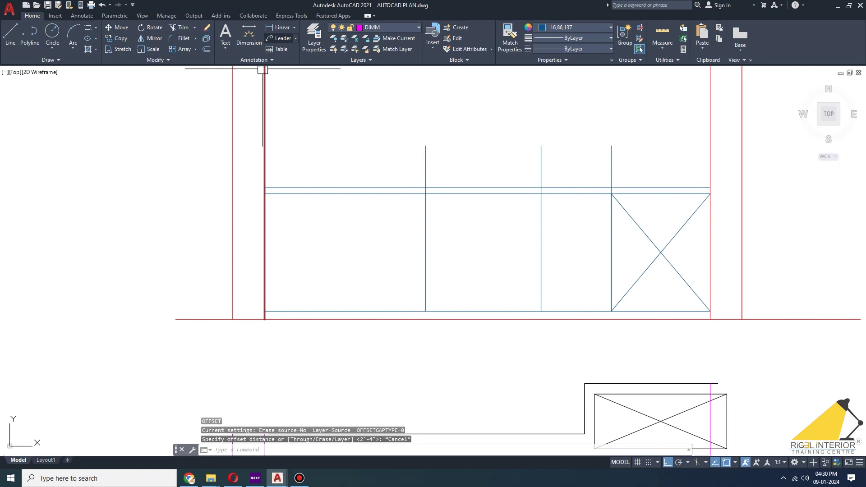
# Step: Measure the cabinet run to the first division (3'-3") with a linear dimension, then delete it
pyautogui.click(280, 28)
pyautogui.click(265, 187)
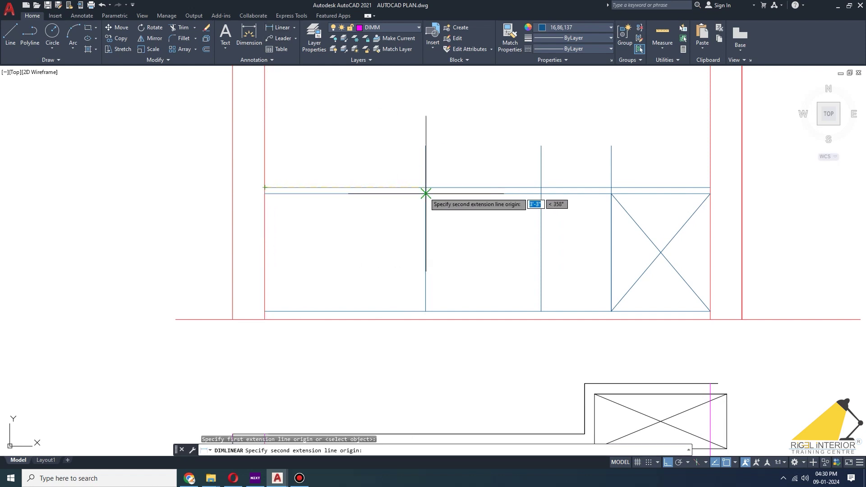
pyautogui.click(425, 187)
pyautogui.click(420, 166)
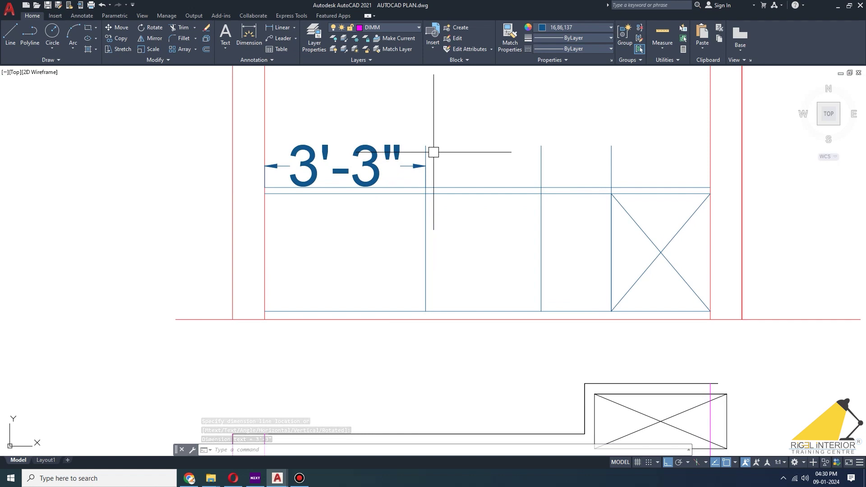
pyautogui.click(367, 156)
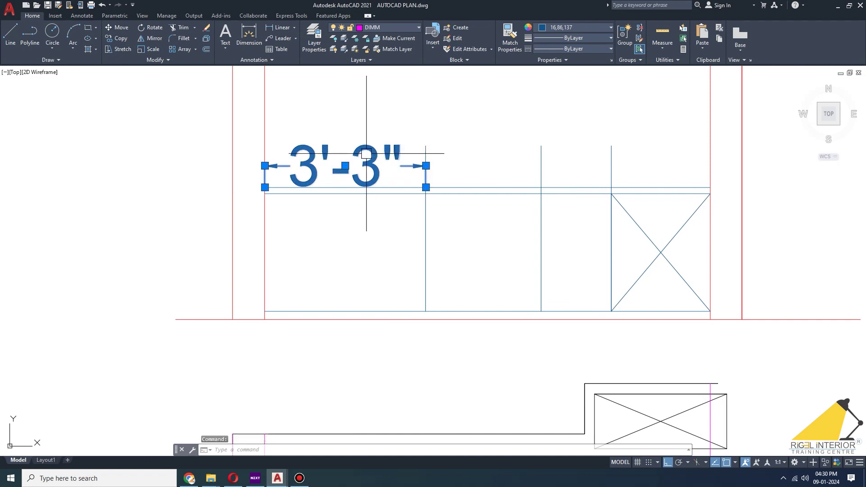
pyautogui.press('Delete')
# Step: Offset the leftmost partition line 9 inches to the left
pyautogui.moveTo(423, 145); pyautogui.dragTo(416, 145, button='middle')
pyautogui.moveTo(389, 198)
pyautogui.mouseDown(button='middle')
pyautogui.moveTo(419, 197)
pyautogui.moveTo(410, 115)
pyautogui.mouseUp(button='middle')
pyautogui.scroll(-1, 361, 193)
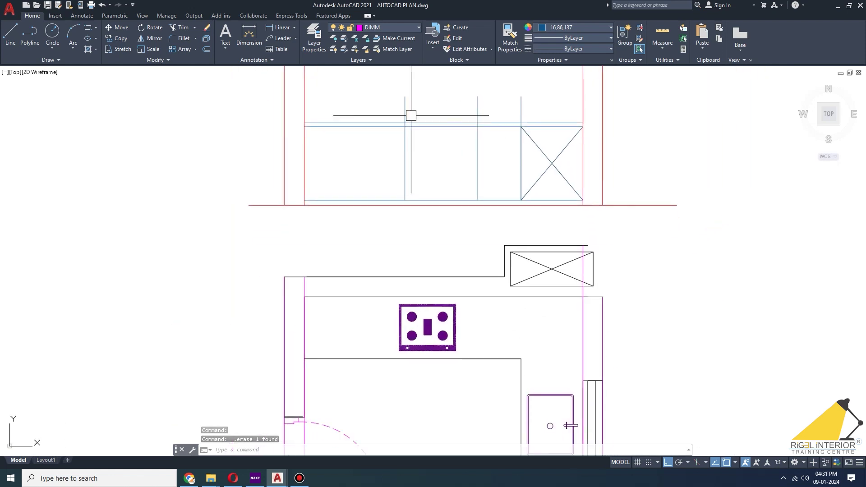
pyautogui.press('Escape')
pyautogui.press('Escape')
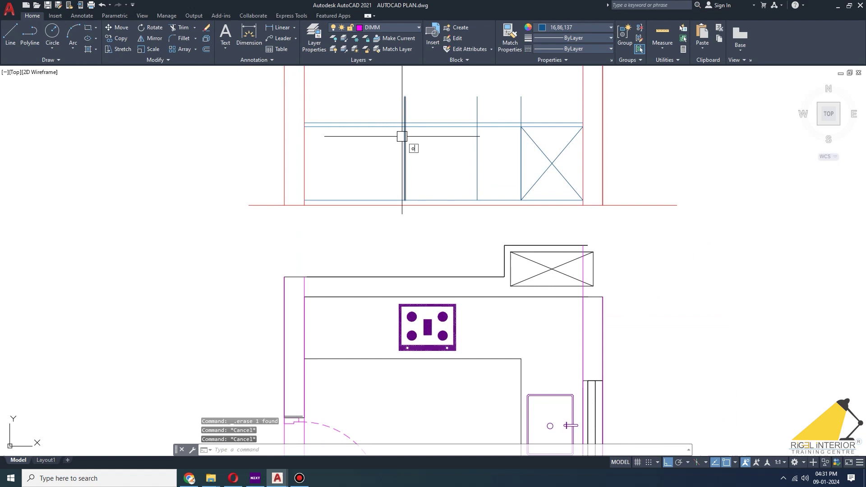
pyautogui.press('Return')
# Step: Check the 2'-6" distance from the left wall to the new divider, then delete that dimension
pyautogui.press('Return')
pyautogui.click(405, 143)
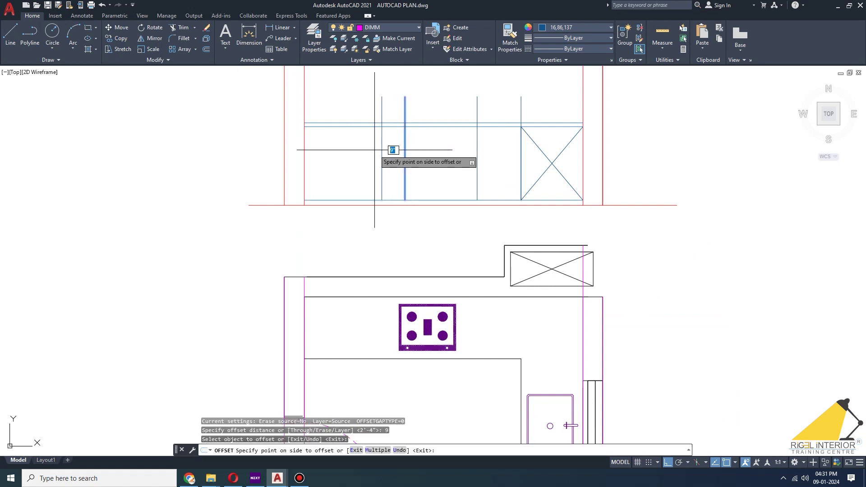
pyautogui.moveTo(426, 135); pyautogui.dragTo(450, 159, button='middle')
pyautogui.press('Escape')
pyautogui.write('dli')
pyautogui.press('Return')
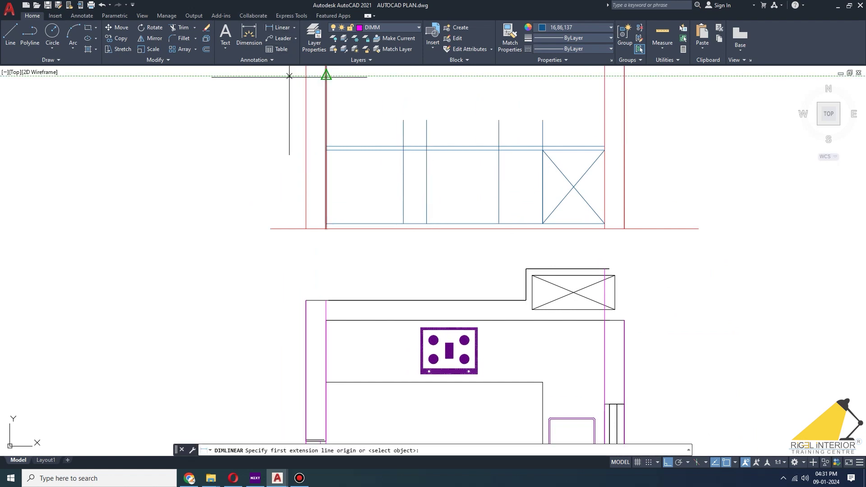
pyautogui.click(326, 132)
pyautogui.click(403, 120)
pyautogui.click(397, 121)
pyautogui.scroll(2, 435, 104)
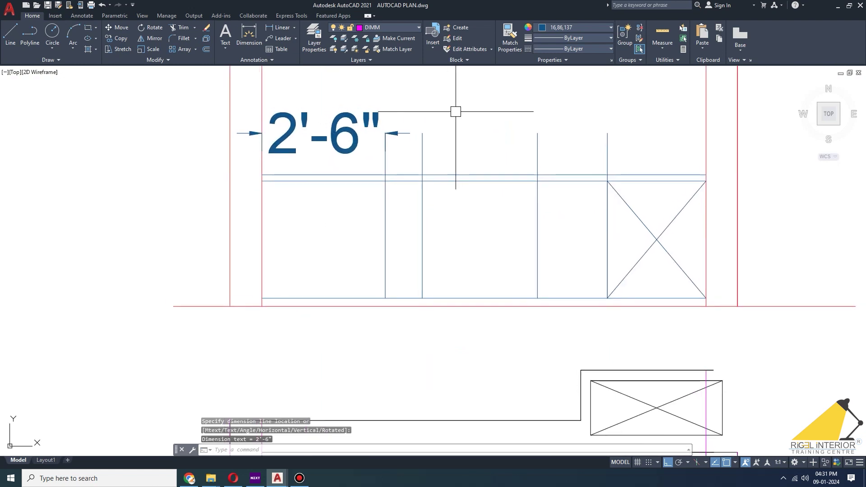
pyautogui.click(365, 125)
pyautogui.press('Delete')
pyautogui.moveTo(351, 123); pyautogui.dragTo(352, 123, button='middle')
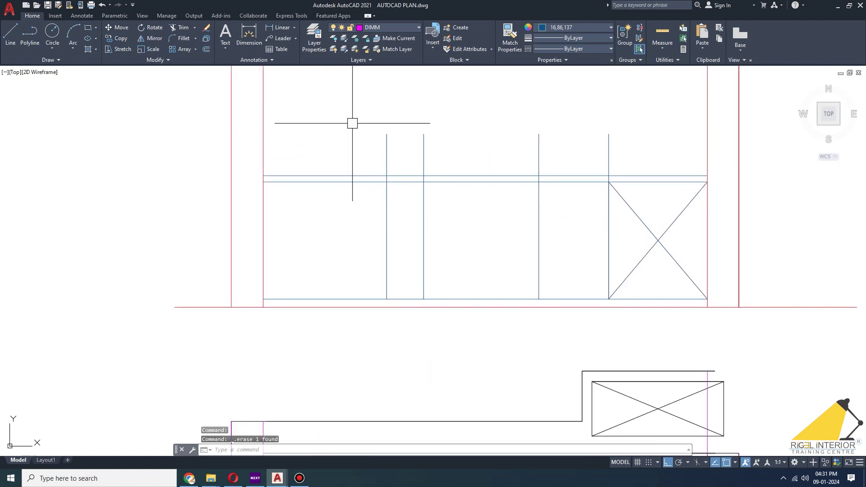
pyautogui.write('o')
# Step: Offset a vertical division line 15 inches to the left
pyautogui.press('Return')
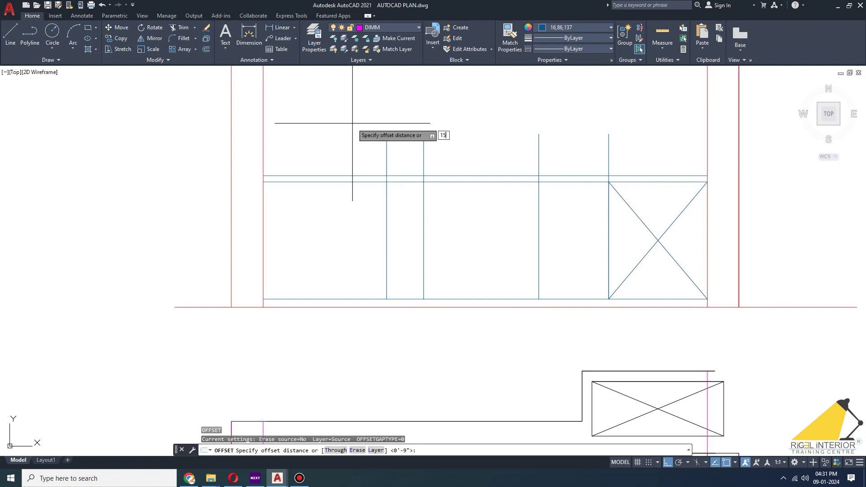
pyautogui.press('Return')
pyautogui.click(384, 144)
pyautogui.click(312, 140)
pyautogui.moveTo(450, 126); pyautogui.dragTo(432, 144, button='middle')
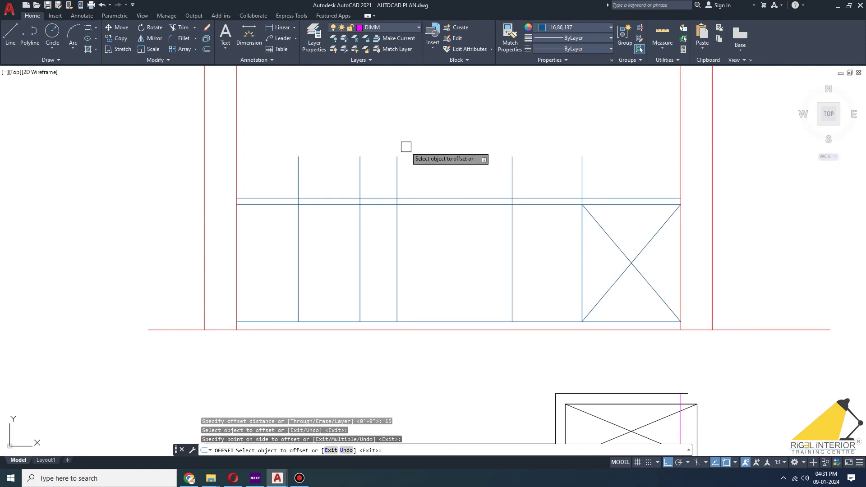
pyautogui.moveTo(406, 147); pyautogui.dragTo(422, 147, button='middle')
pyautogui.press('Escape')
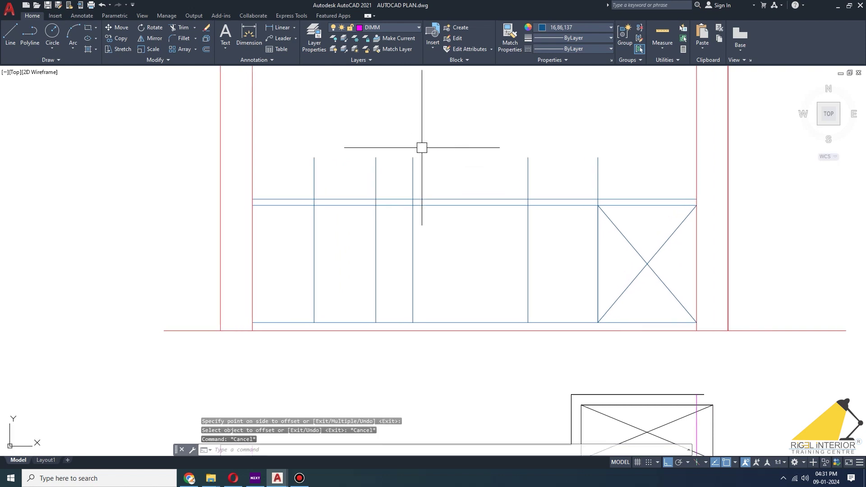
# Step: Trim the divider ends at the worktop line and the short stub between the top wall lines
pyautogui.write('tr')
pyautogui.press('Return')
pyautogui.click(615, 164)
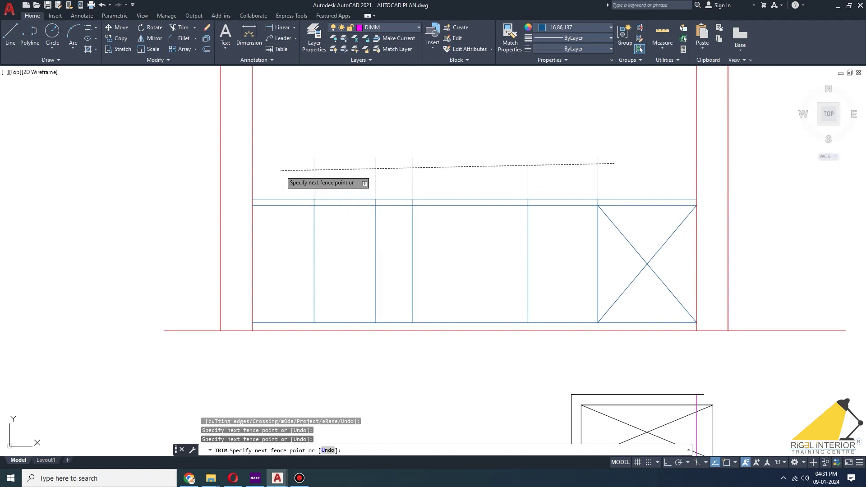
pyautogui.press('Return')
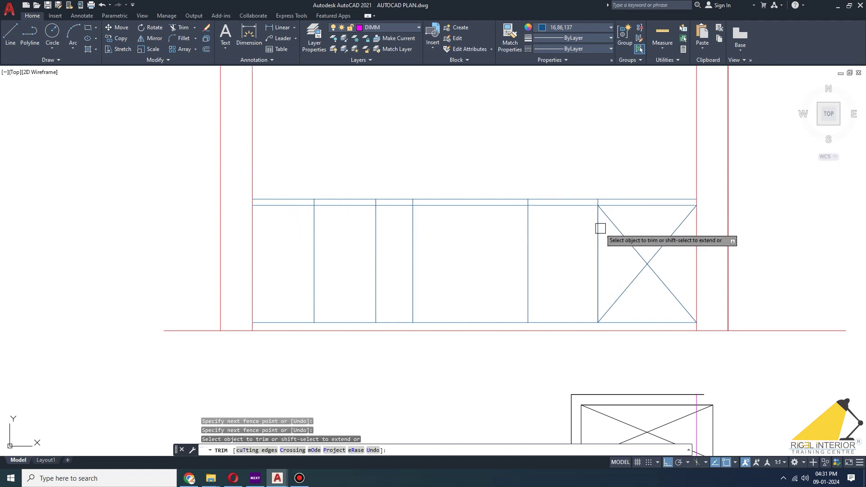
pyautogui.scroll(4, 593, 200)
pyautogui.scroll(-2, 469, 205)
pyautogui.moveTo(419, 197); pyautogui.dragTo(495, 223, button='middle')
pyautogui.click(507, 222)
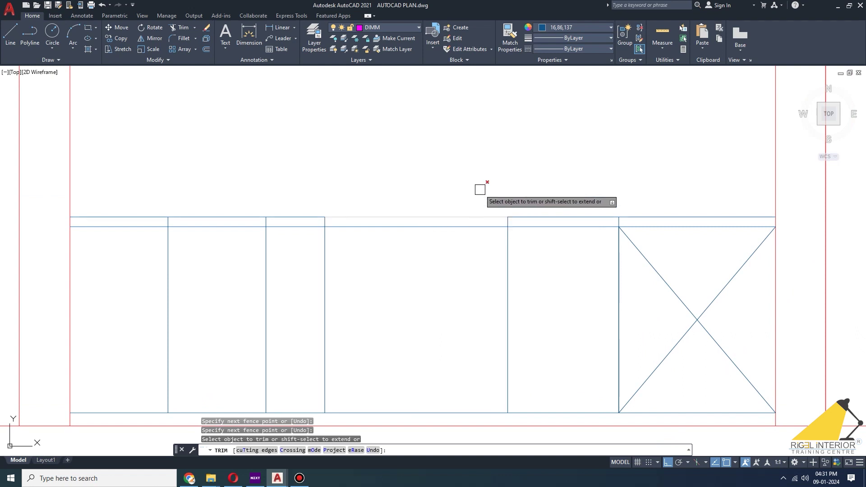
# Step: Inspect the other wall junctions, finish trimming, and zoom in on the middle base cabinet
pyautogui.scroll(5, 506, 221)
pyautogui.moveTo(504, 222); pyautogui.dragTo(510, 218)
pyautogui.scroll(-3, 501, 216)
pyautogui.scroll(3, 310, 212)
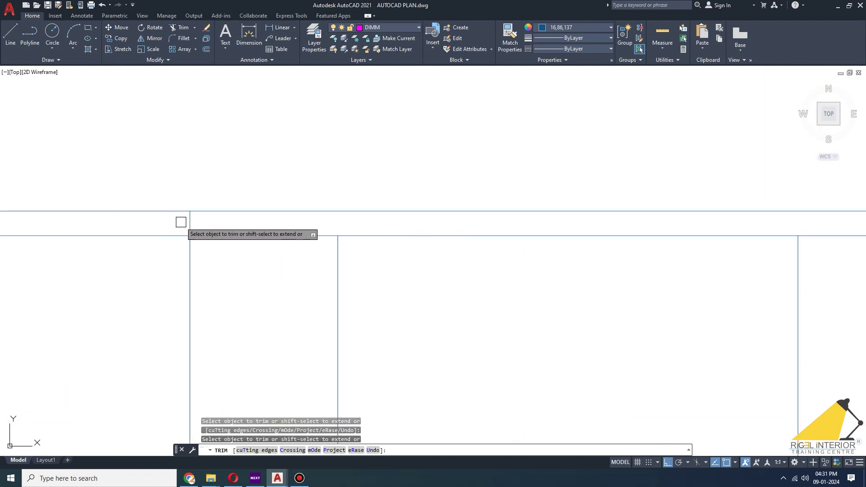
pyautogui.scroll(-3, 209, 216)
pyautogui.scroll(1, 300, 222)
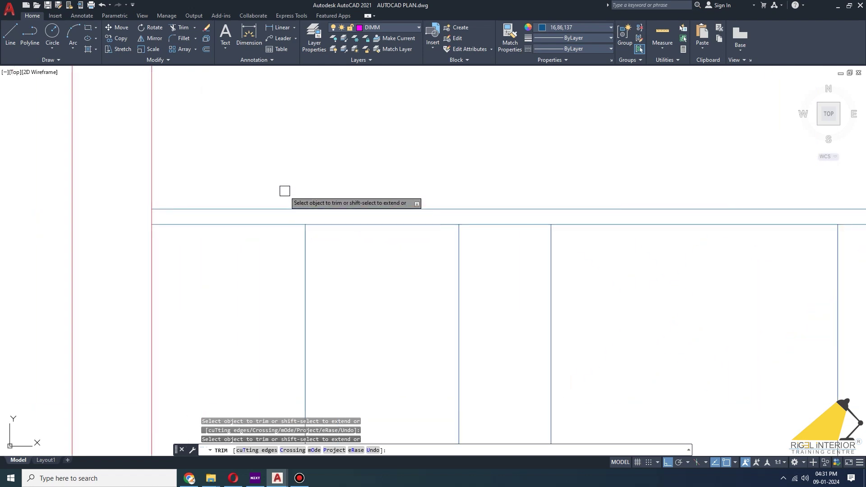
pyautogui.scroll(-5, 291, 198)
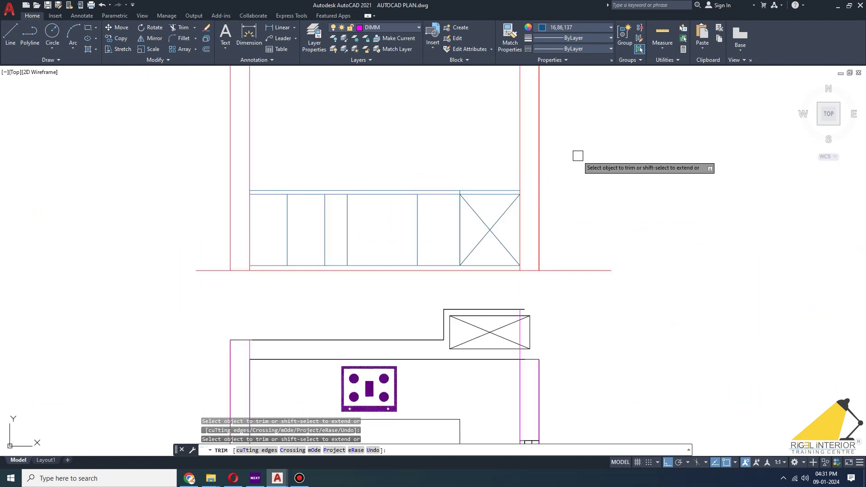
pyautogui.press('Escape')
pyautogui.click(11, 31)
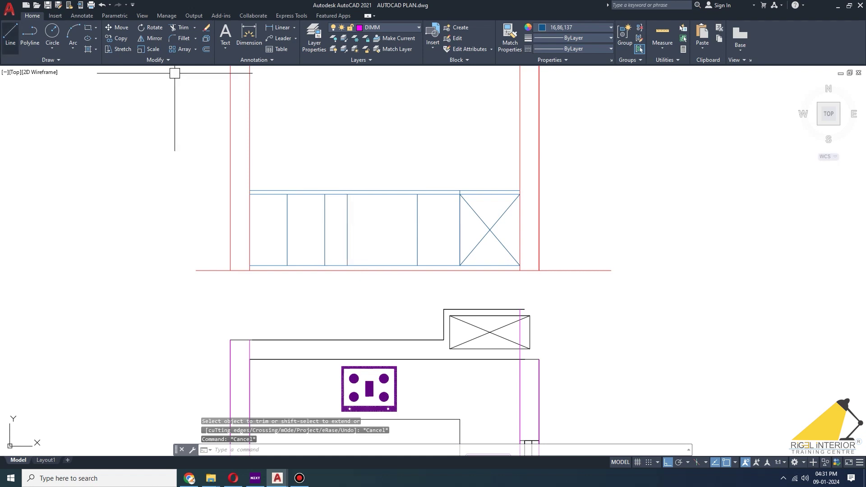
pyautogui.scroll(4, 367, 232)
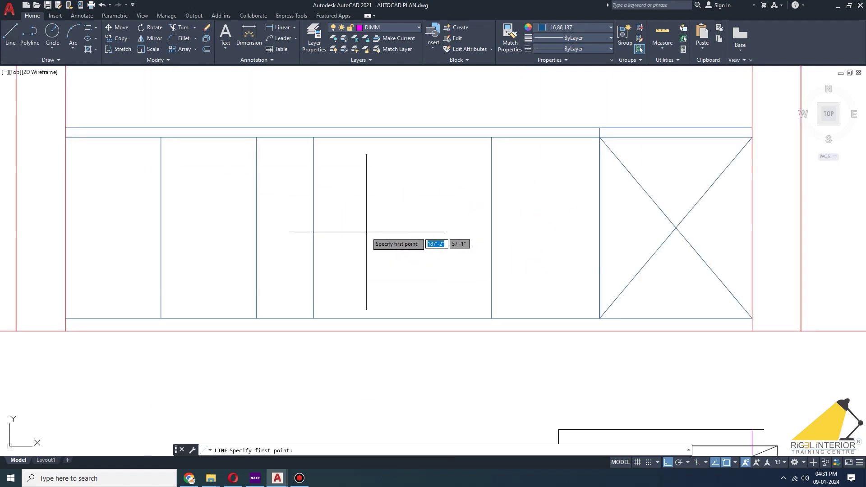
# Step: Draw two 8-inch drawer lines across the middle base cabinet, then reframe the wall elevation
pyautogui.click(313, 137)
pyautogui.write('8')
pyautogui.press('Return')
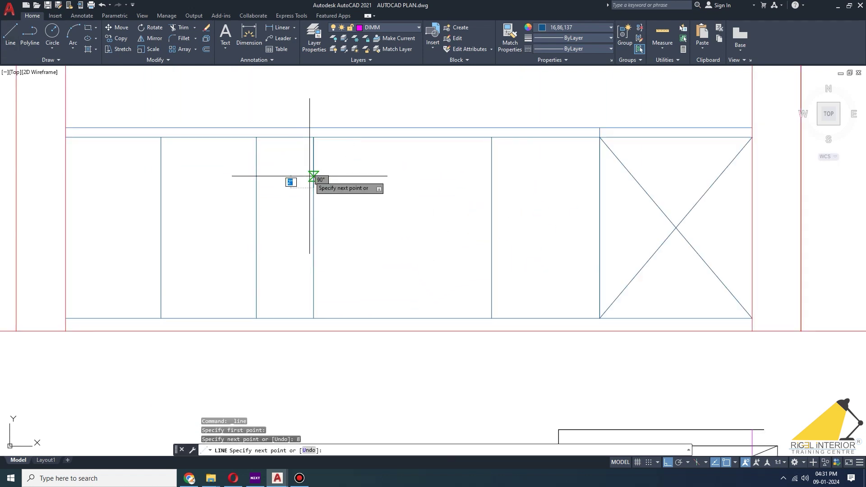
pyautogui.click(491, 188)
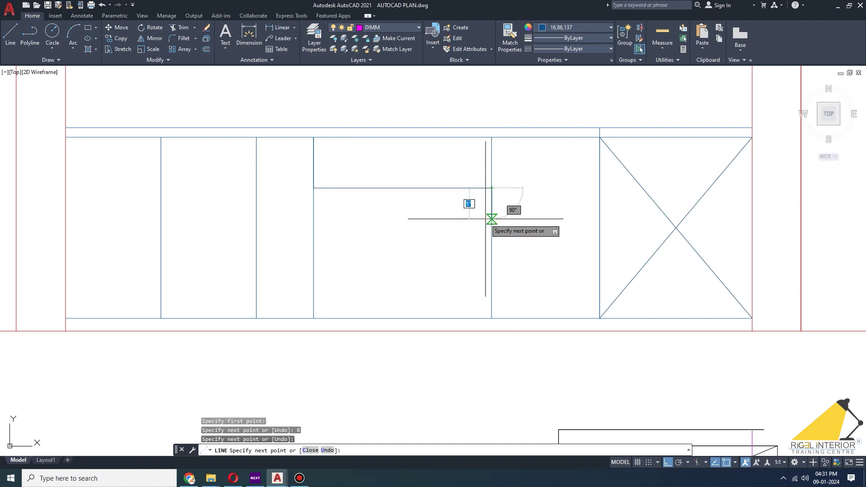
pyautogui.write('8')
pyautogui.press('Return')
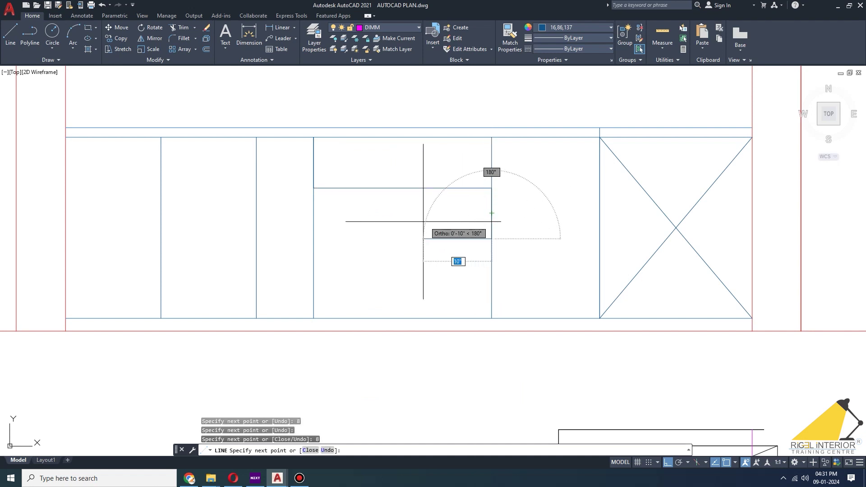
pyautogui.press('Escape')
pyautogui.scroll(-3, 474, 180)
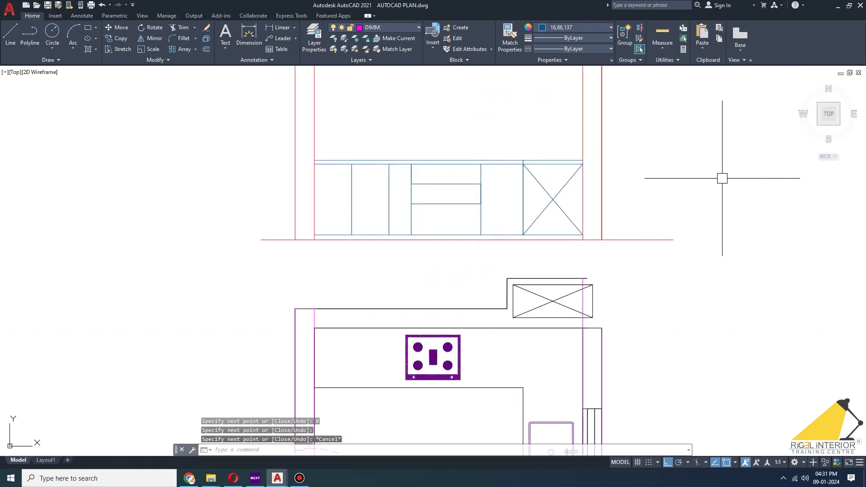
pyautogui.moveTo(666, 157)
pyautogui.mouseDown(button='middle')
pyautogui.moveTo(532, 239)
pyautogui.moveTo(529, 224)
pyautogui.mouseUp(button='middle')
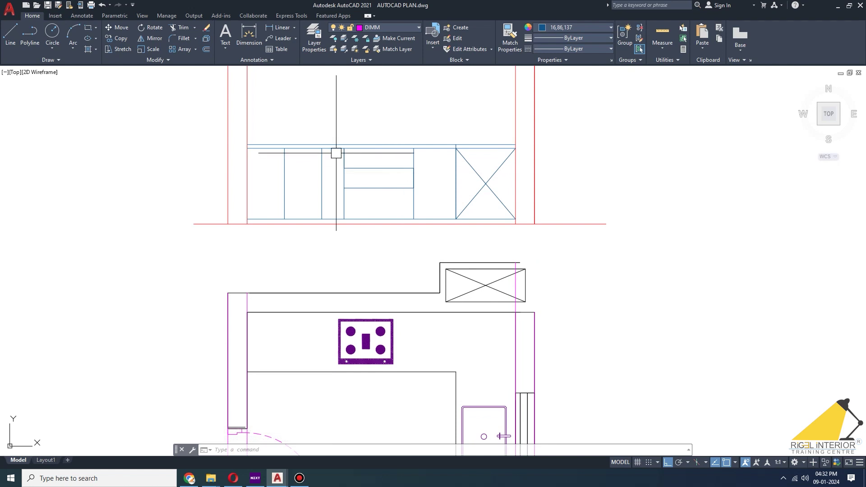
pyautogui.moveTo(541, 136); pyautogui.dragTo(543, 186, button='middle')
pyautogui.moveTo(457, 150); pyautogui.dragTo(455, 189, button='middle')
# Step: Offset the counter line 24 inches upward
pyautogui.press('Escape')
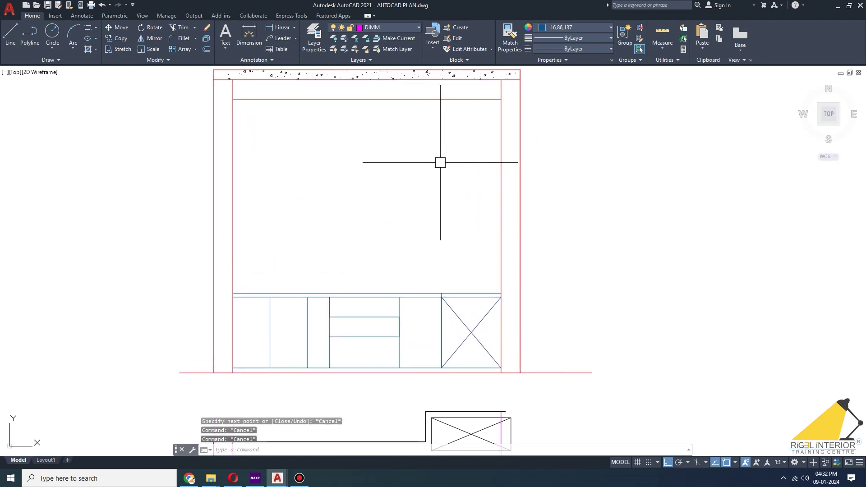
pyautogui.write('o')
pyautogui.press('Return')
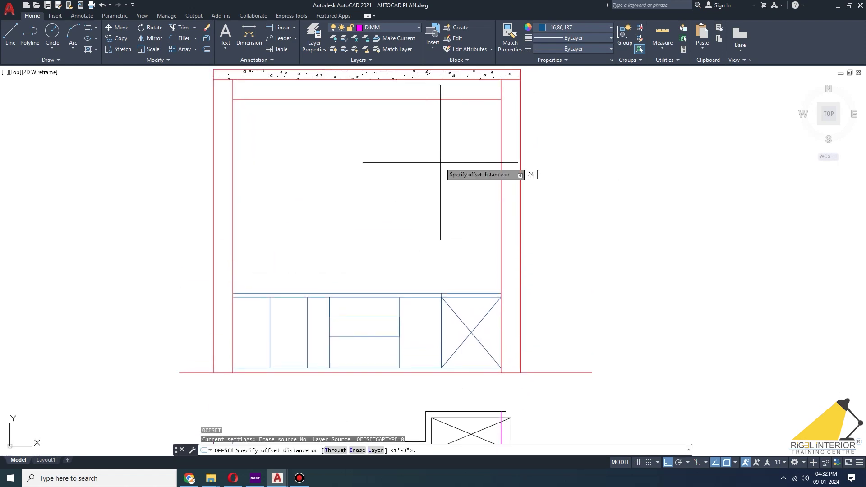
pyautogui.press('Return')
pyautogui.click(430, 293)
pyautogui.click(433, 247)
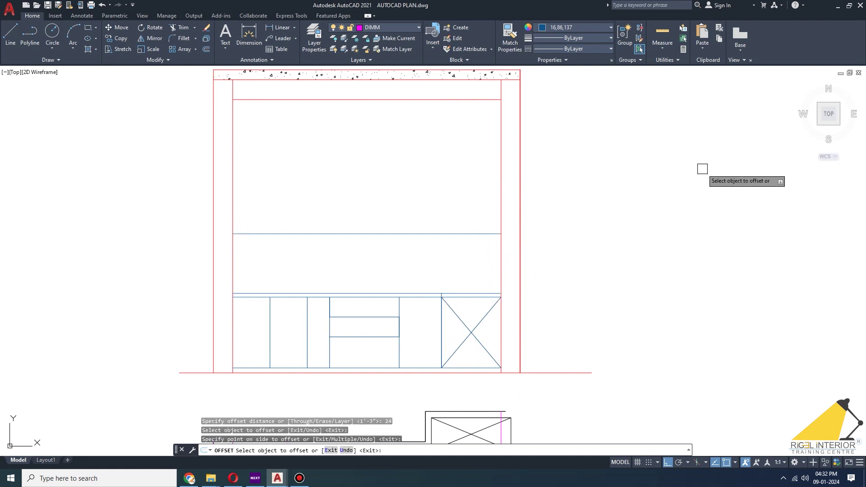
pyautogui.press('Escape')
pyautogui.press('Escape')
pyautogui.moveTo(633, 178); pyautogui.dragTo(647, 191, button='middle')
# Step: Offset the new upper line another 24 inches higher
pyautogui.press('Escape')
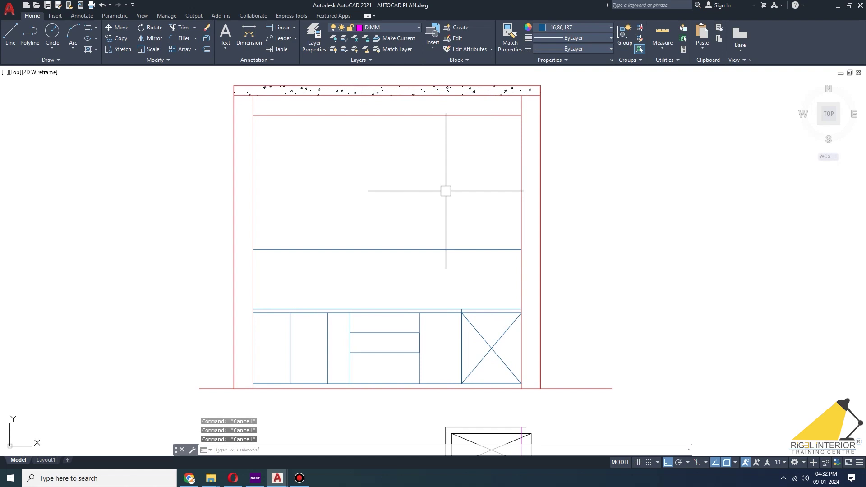
pyautogui.write('o')
pyautogui.press('Return')
pyautogui.write('4')
pyautogui.press('Return')
pyautogui.click(451, 250)
pyautogui.click(454, 213)
pyautogui.moveTo(589, 169); pyautogui.dragTo(608, 169, button='middle')
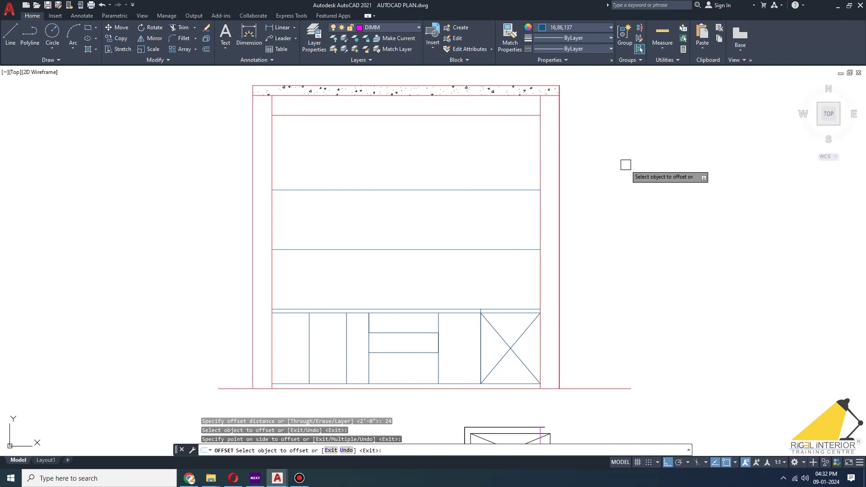
pyautogui.press('Escape')
pyautogui.press('Escape')
pyautogui.press('Escape')
pyautogui.moveTo(475, 153); pyautogui.dragTo(454, 177, button='middle')
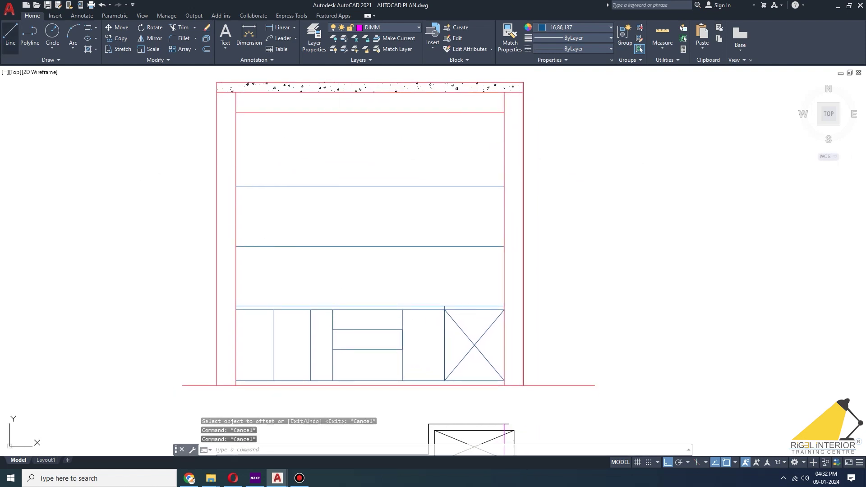
pyautogui.click(10, 35)
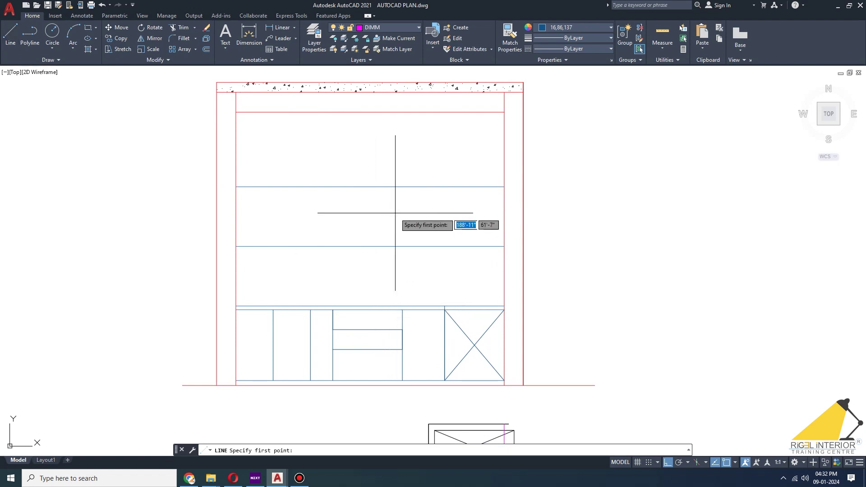
# Step: Erase the stray line and draw a vertical from the lower line's midpoint up to the upper line
pyautogui.click(370, 246)
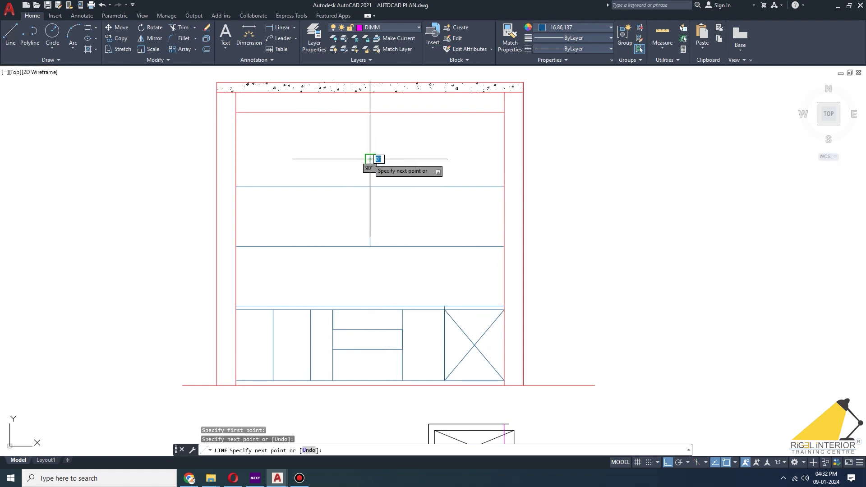
pyautogui.press('Escape')
pyautogui.press('Escape')
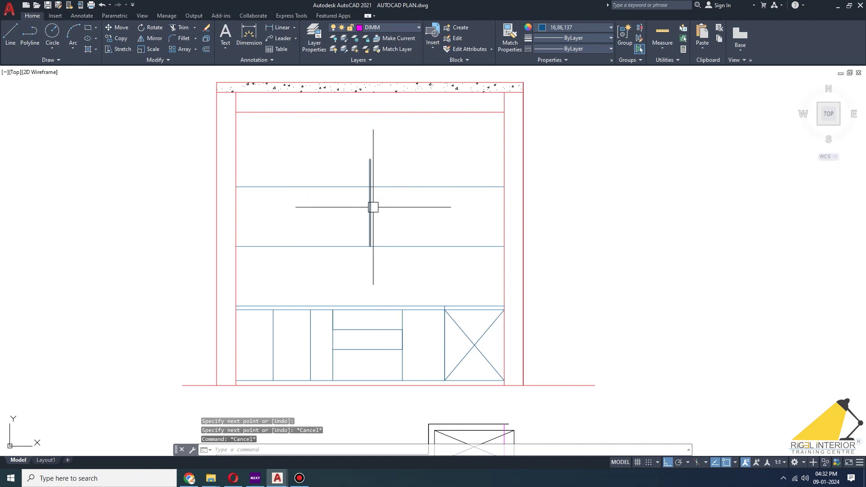
pyautogui.click(374, 206)
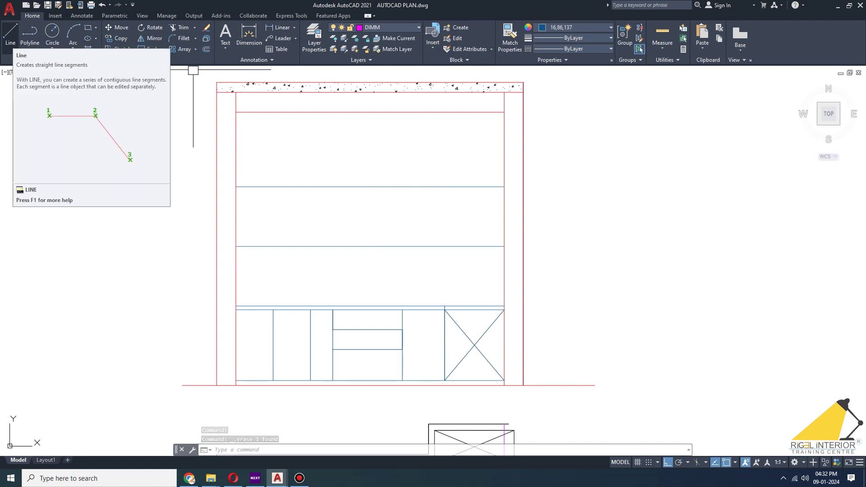
pyautogui.click(10, 35)
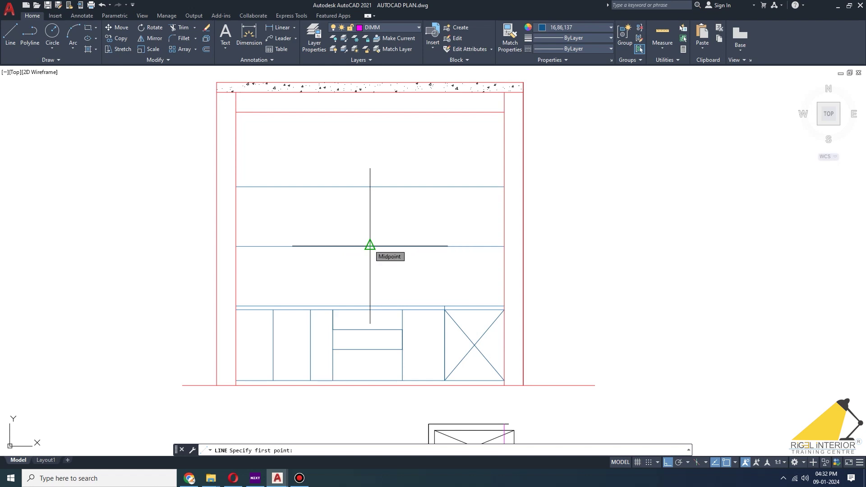
pyautogui.click(370, 246)
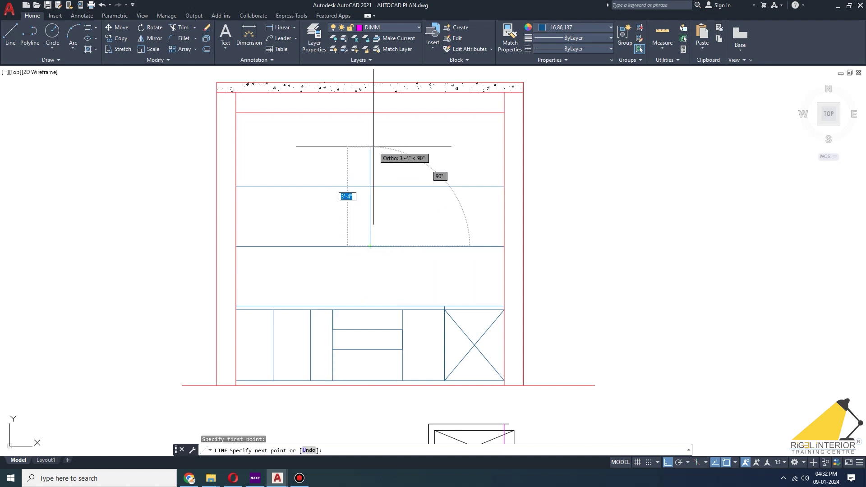
pyautogui.click(370, 187)
pyautogui.press('Escape')
pyautogui.press('Escape')
pyautogui.press('Escape')
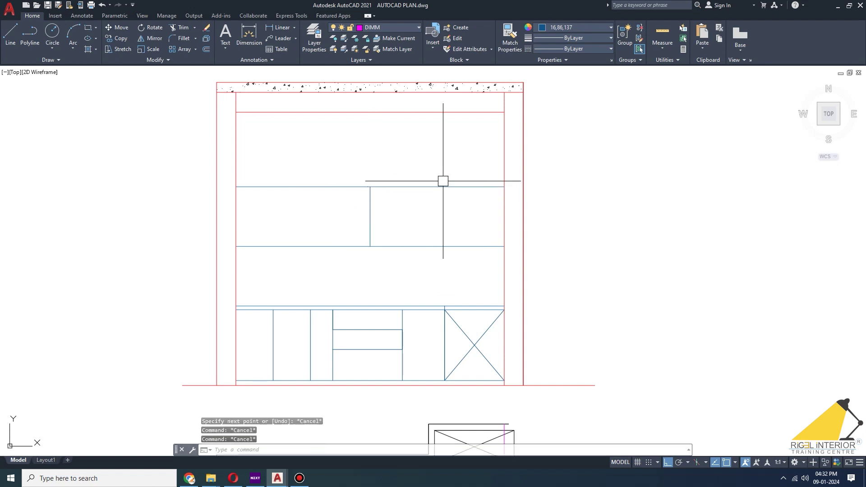
pyautogui.scroll(-2, 446, 223)
pyautogui.press('Delete')
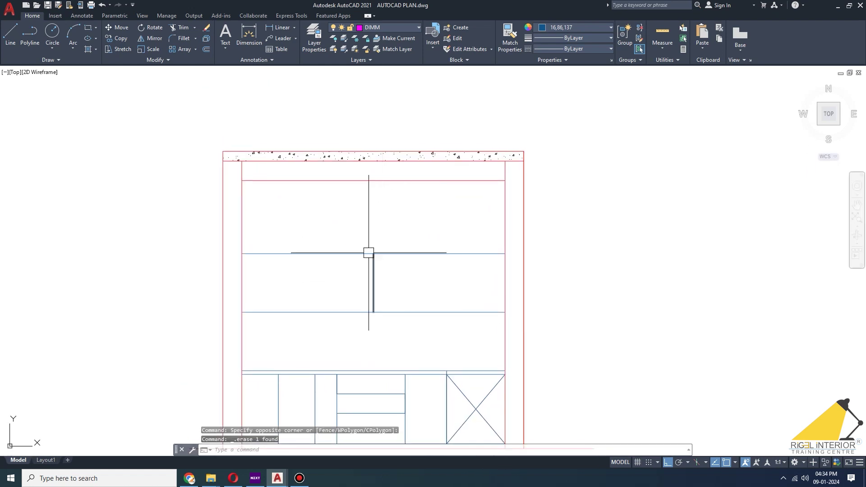
pyautogui.moveTo(380, 270); pyautogui.dragTo(377, 271, button='middle')
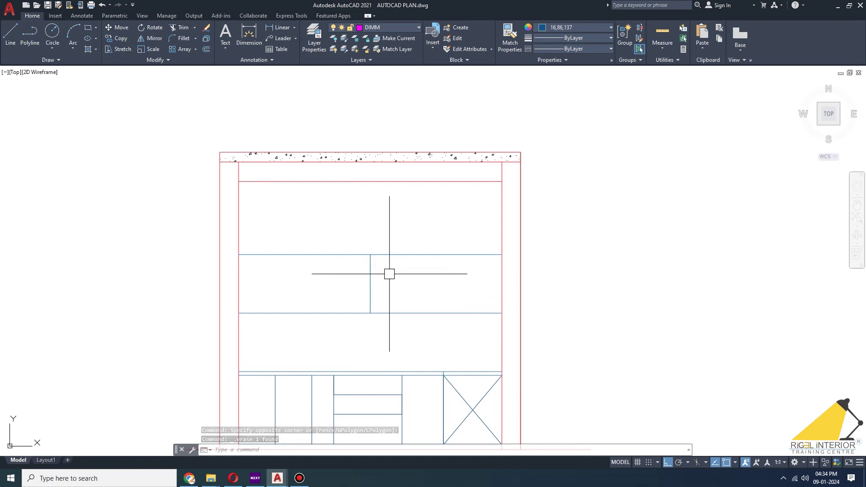
# Step: Offset the centre vertical line to both sides and delete the original
pyautogui.press('Escape')
pyautogui.press('Escape')
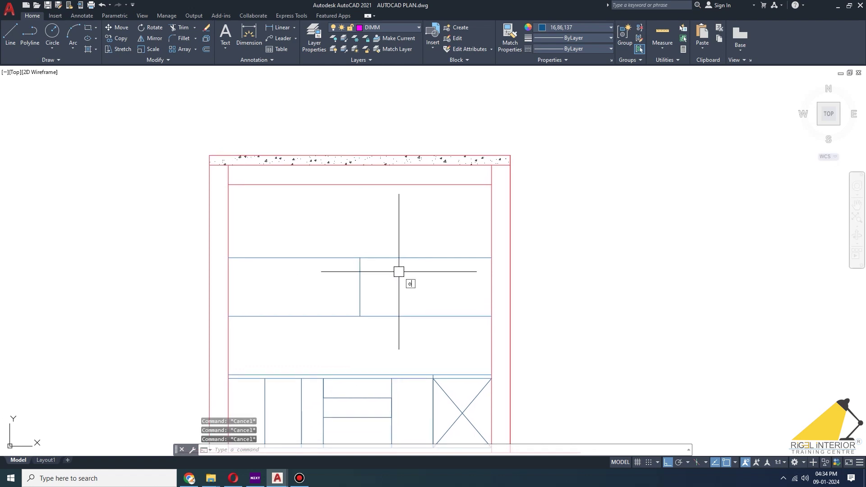
pyautogui.press('Return')
pyautogui.press('Return')
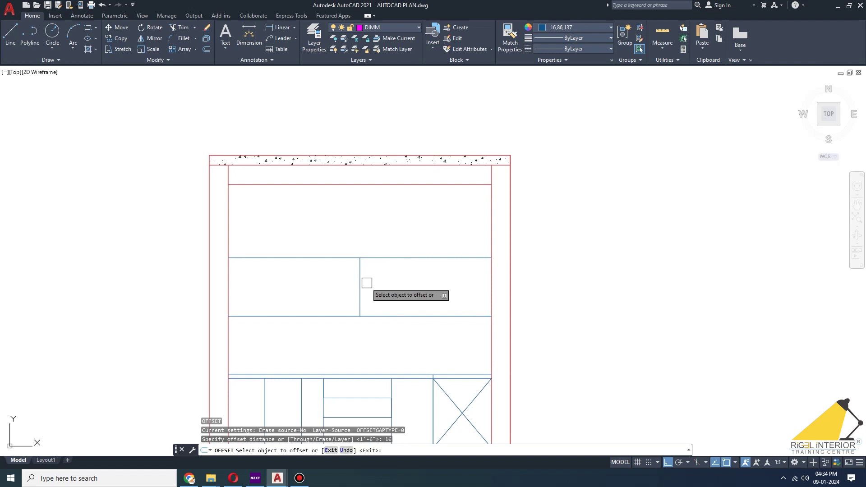
pyautogui.click(360, 287)
pyautogui.click(360, 294)
pyautogui.click(328, 294)
pyautogui.press('Escape')
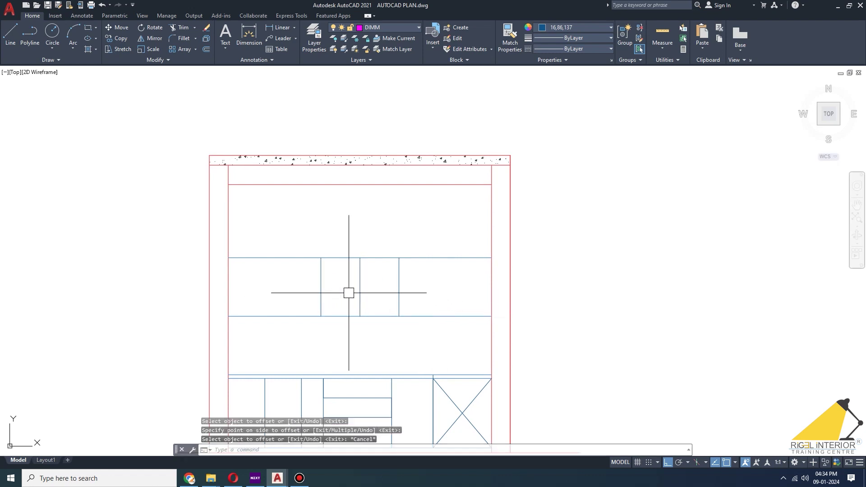
pyautogui.click(359, 292)
pyautogui.press('Delete')
pyautogui.press('Escape')
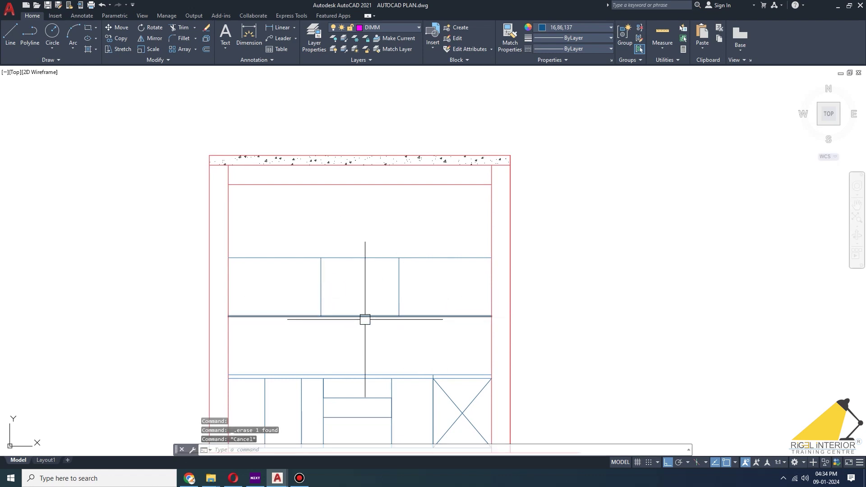
# Step: Trim away the horizontal segments between the two new verticals
pyautogui.write('tr')
pyautogui.press('Return')
pyautogui.click(368, 316)
pyautogui.click(361, 258)
pyautogui.press('Escape')
pyautogui.press('Escape')
pyautogui.press('Escape')
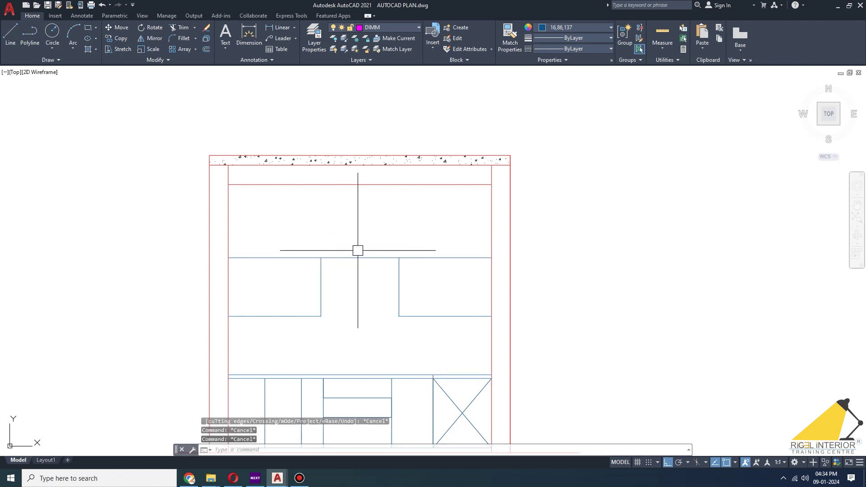
pyautogui.moveTo(480, 264); pyautogui.dragTo(469, 259, button='middle')
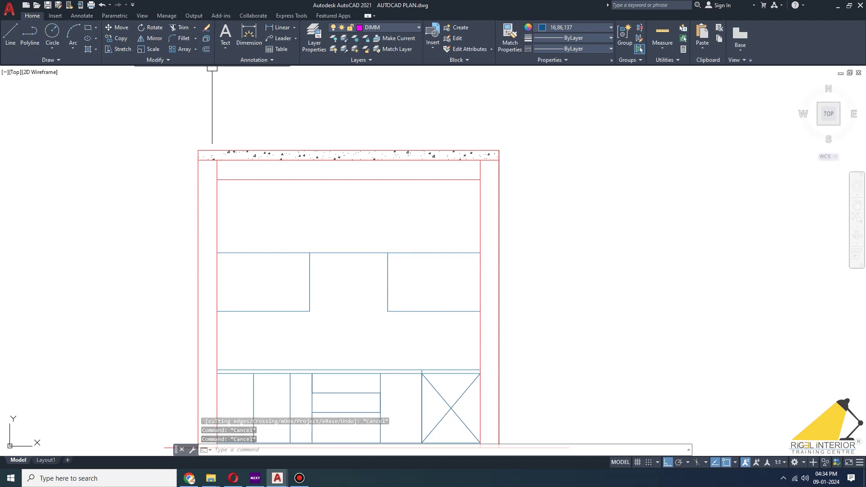
# Step: Add trial 3'-2" width dimensions to both upper cabinets, then delete them
pyautogui.click(278, 27)
pyautogui.click(388, 311)
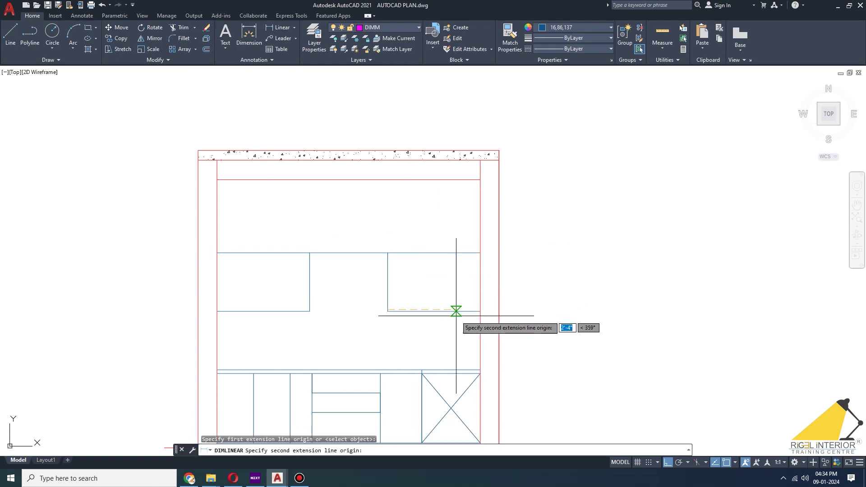
pyautogui.click(480, 311)
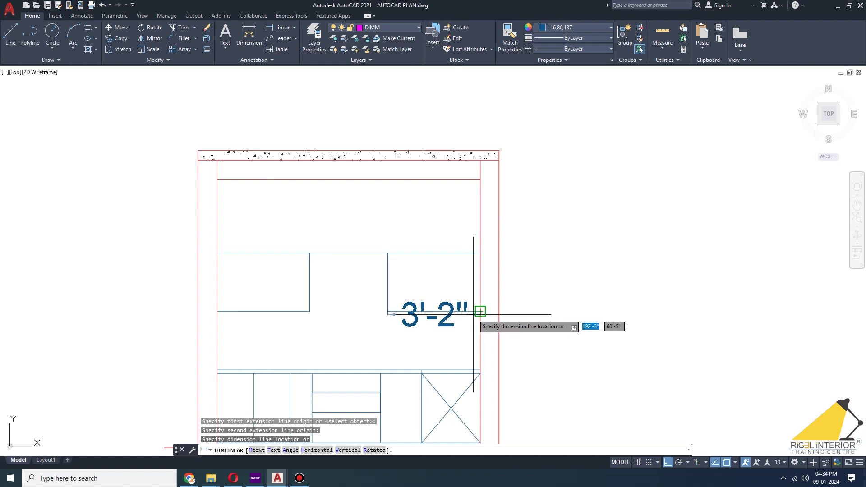
pyautogui.click(479, 312)
pyautogui.click(278, 27)
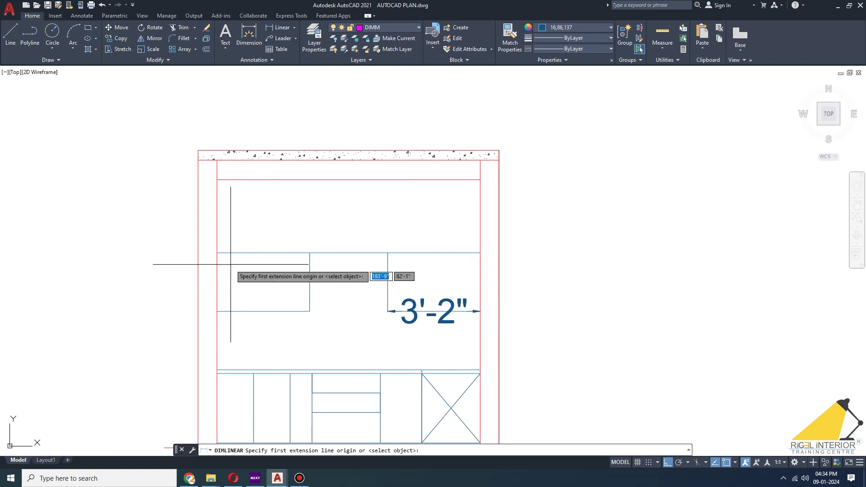
pyautogui.click(217, 311)
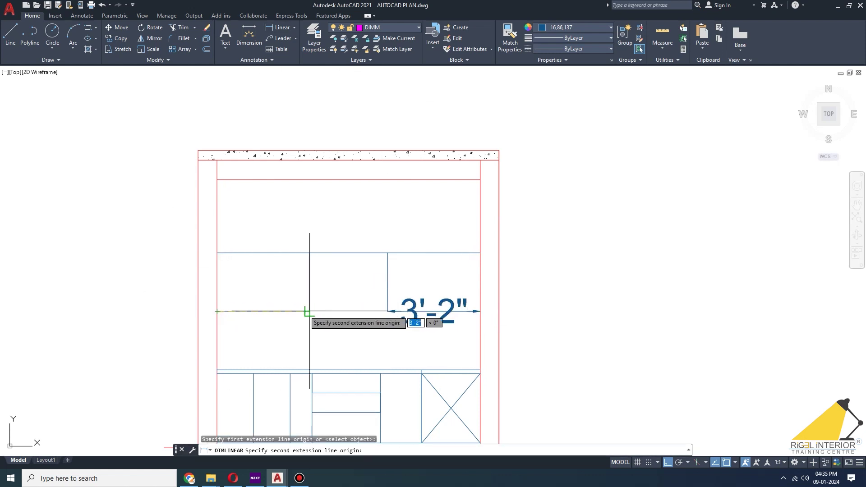
pyautogui.click(310, 311)
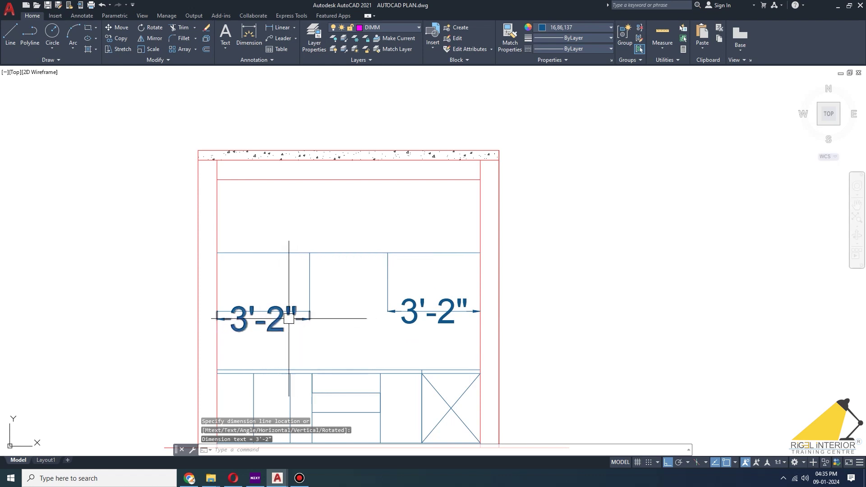
pyautogui.click(281, 328)
pyautogui.press('Delete')
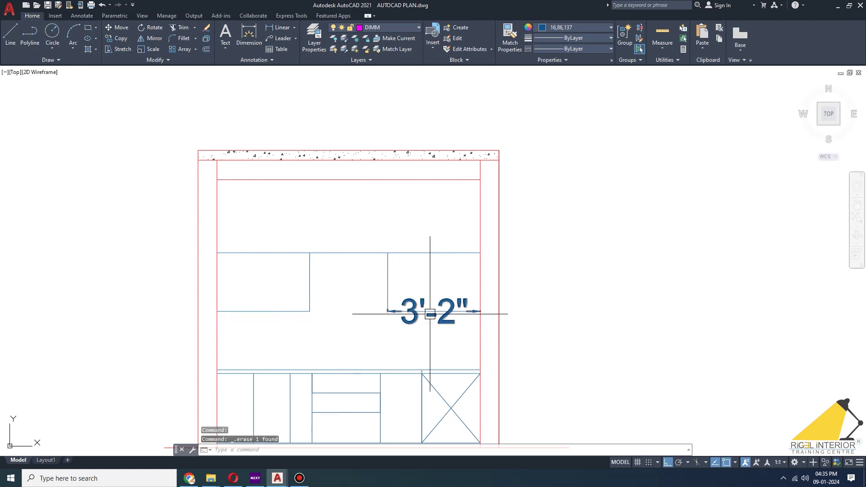
pyautogui.click(412, 324)
pyautogui.press('Delete')
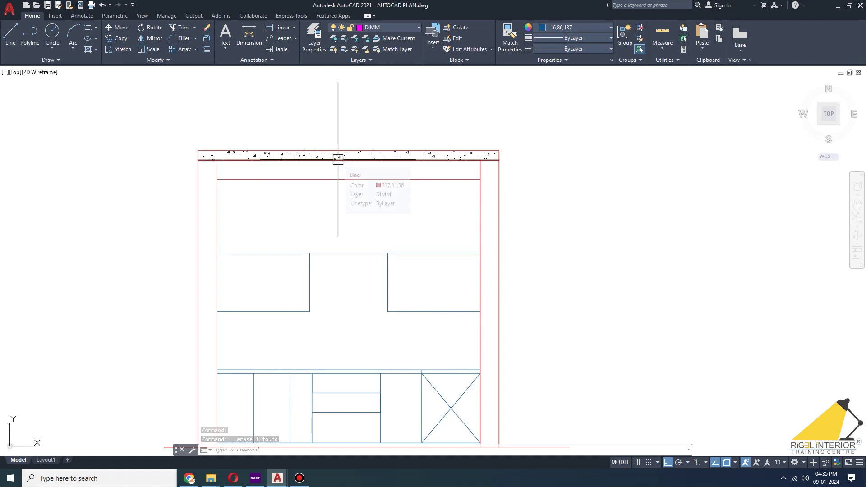
# Step: Draw a horizontal divider across the left wall cabinet at its side midpoint
pyautogui.scroll(2, 254, 302)
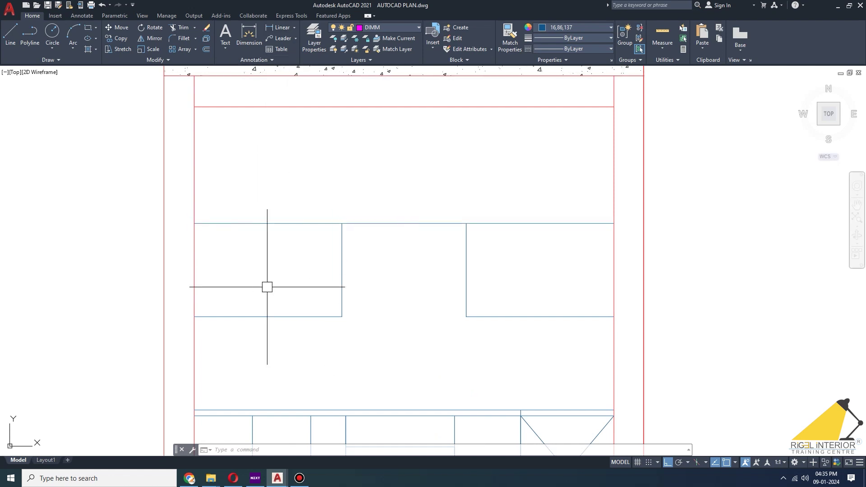
pyautogui.write('l')
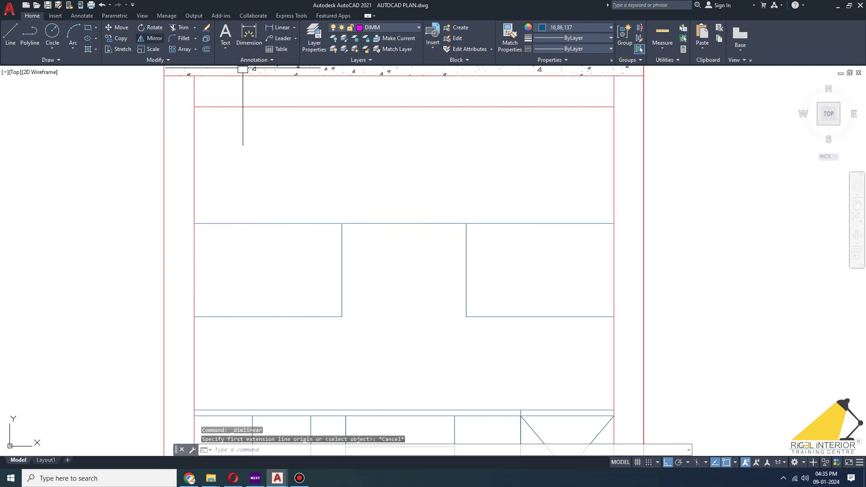
pyautogui.press('Return')
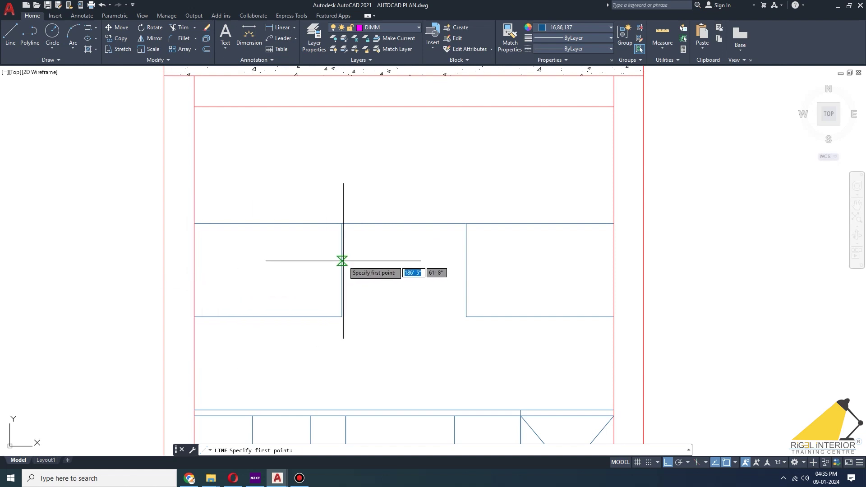
pyautogui.click(342, 269)
pyautogui.click(194, 270)
pyautogui.press('Escape')
pyautogui.press('Escape')
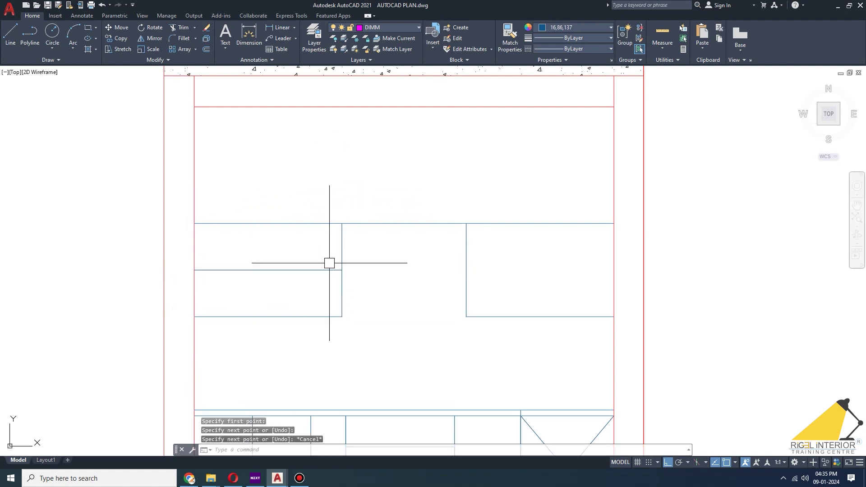
# Step: Draw rectangles over the upper and lower halves of the left cabinet
pyautogui.write('rec')
pyautogui.press('Return')
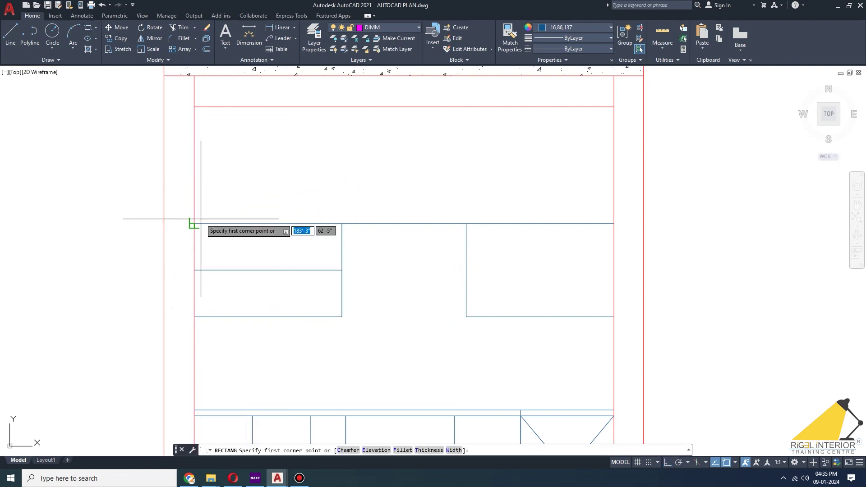
pyautogui.click(194, 223)
pyautogui.click(344, 266)
pyautogui.press('Return')
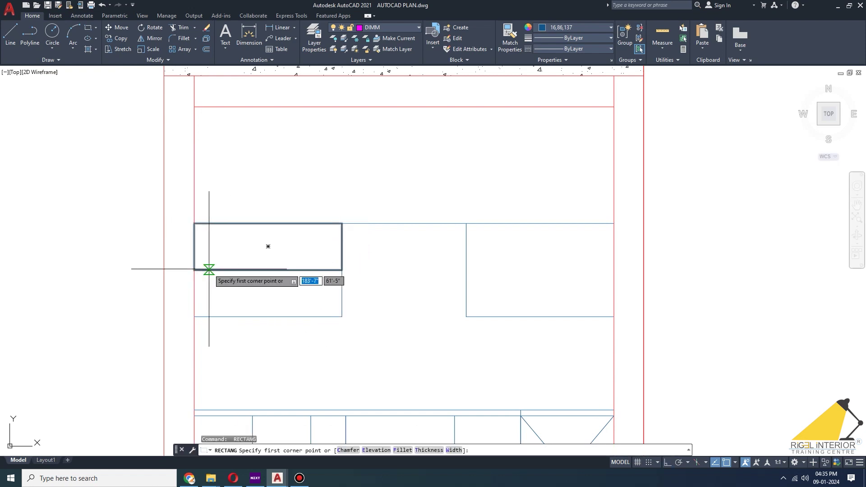
pyautogui.click(194, 270)
pyautogui.click(342, 316)
pyautogui.press('Escape')
pyautogui.press('Escape')
pyautogui.press('Escape')
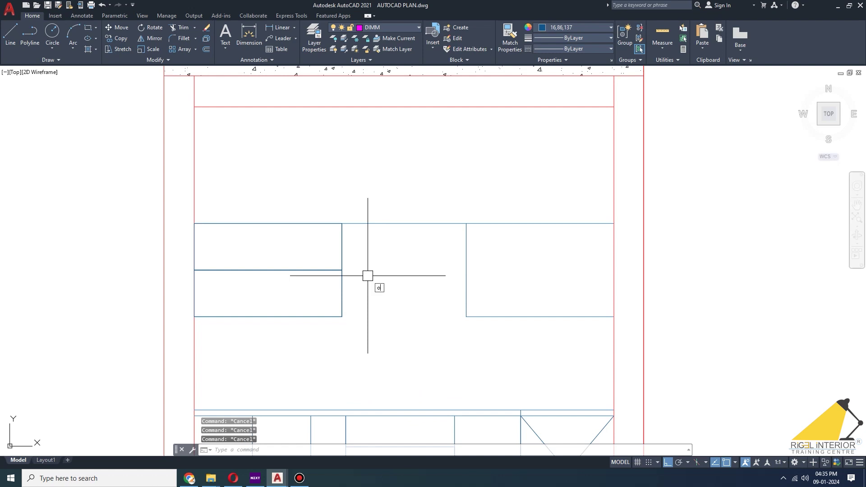
# Step: Offset both rectangles 1.5 inward to form inset panel outlines
pyautogui.press('Return')
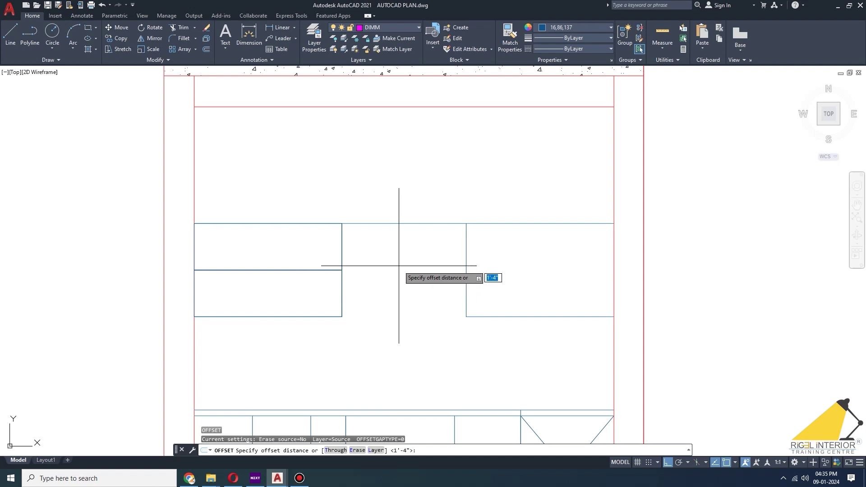
pyautogui.write('1.5')
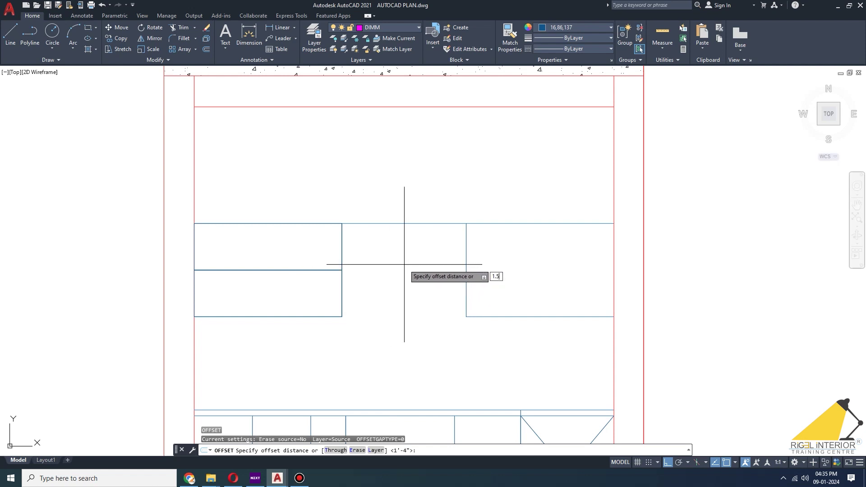
pyautogui.press('Return')
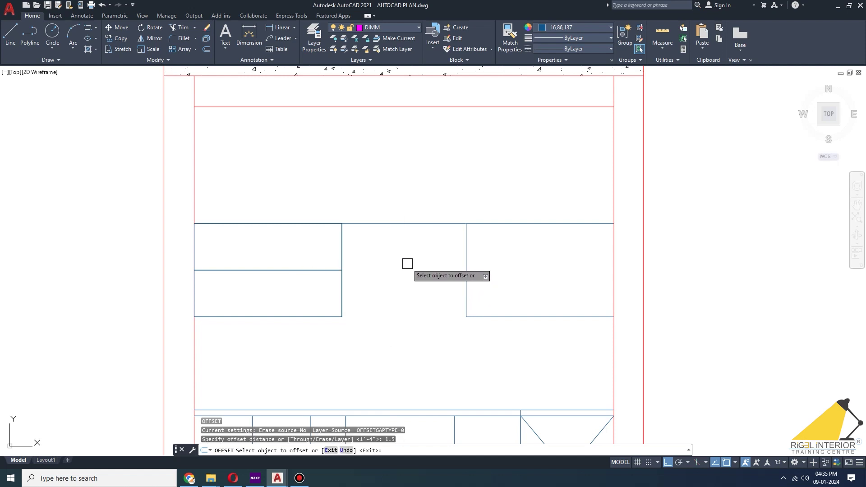
pyautogui.click(341, 255)
pyautogui.click(314, 259)
pyautogui.click(319, 294)
pyautogui.press('Escape')
pyautogui.press('Escape')
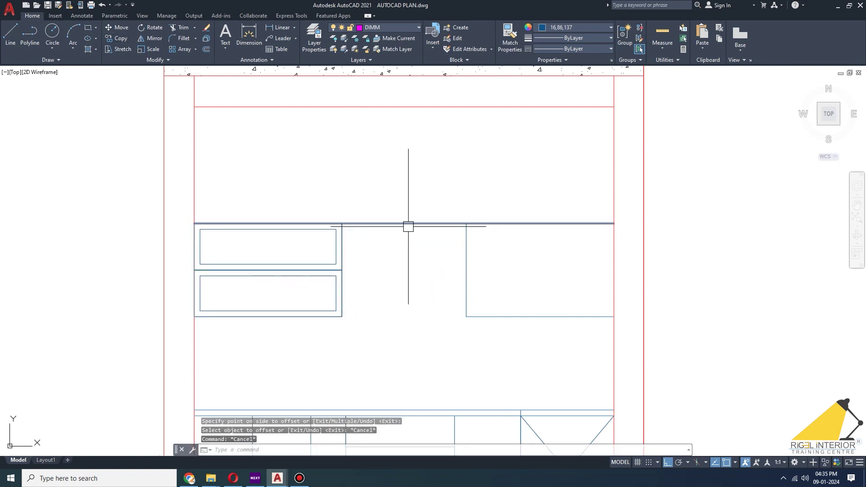
# Step: Pan to the right wall cabinet and start a line at its bottom edge
pyautogui.moveTo(406, 226); pyautogui.dragTo(383, 216, button='middle')
pyautogui.moveTo(402, 274); pyautogui.dragTo(377, 267, button='middle')
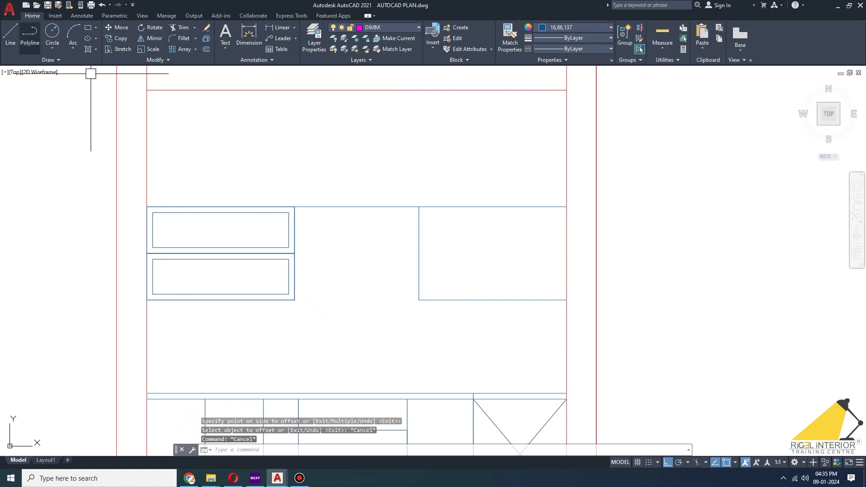
pyautogui.click(10, 36)
pyautogui.click(492, 299)
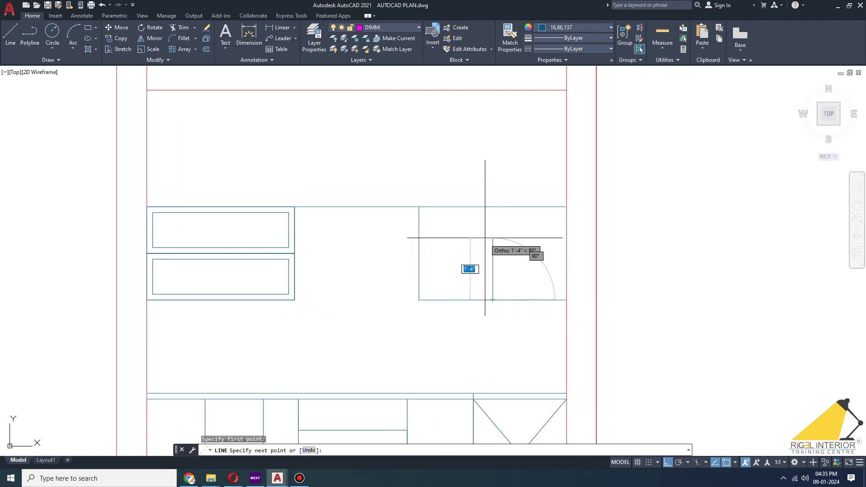
# Step: Add a trial 3'-2" width dimension under the right cabinet, then delete it
pyautogui.press('Escape')
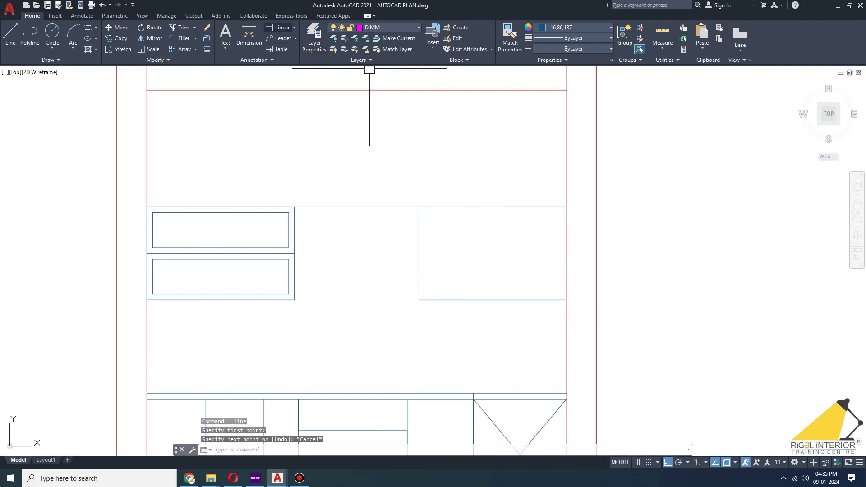
pyautogui.click(280, 27)
pyautogui.click(418, 299)
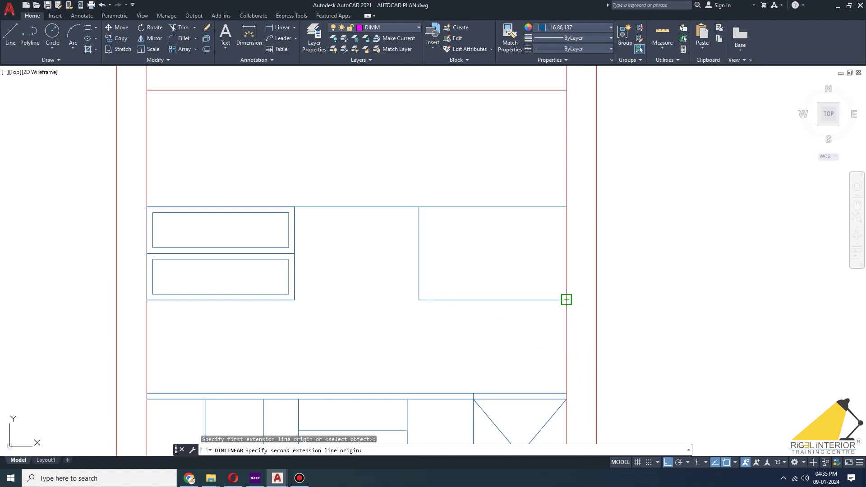
pyautogui.click(566, 299)
pyautogui.click(557, 329)
pyautogui.press('Escape')
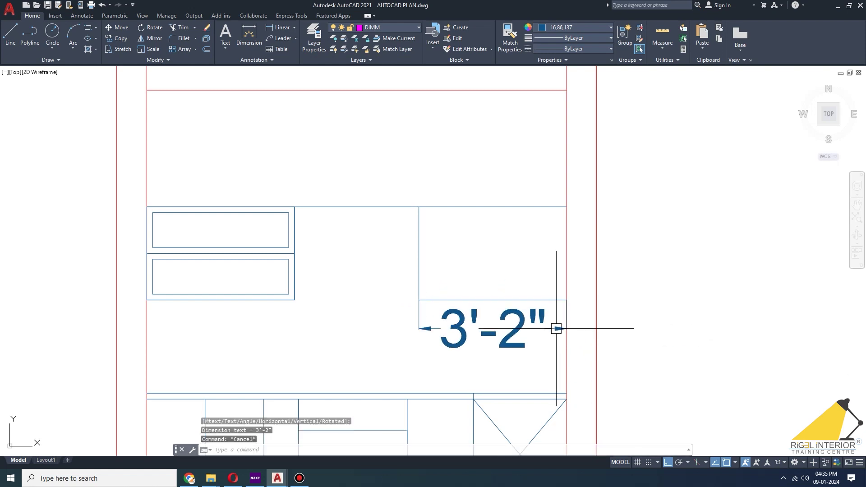
pyautogui.click(523, 329)
pyautogui.press('Delete')
pyautogui.press('Escape')
# Step: Offset the right cabinet's bottom edge 6 inches upward, then delete the misplaced copy
pyautogui.moveTo(477, 303); pyautogui.dragTo(479, 307, button='middle')
pyautogui.write('O')
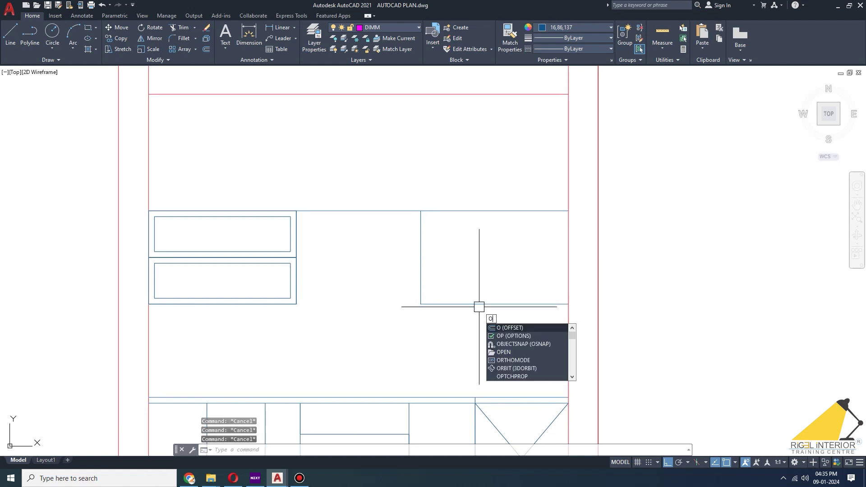
pyautogui.press('Return')
pyautogui.press('Return')
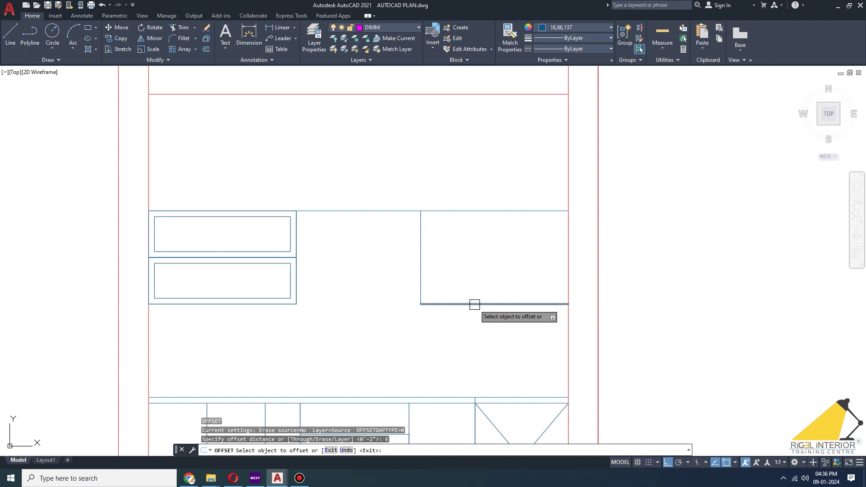
pyautogui.click(474, 303)
pyautogui.click(554, 277)
pyautogui.moveTo(459, 278); pyautogui.dragTo(468, 300, button='middle')
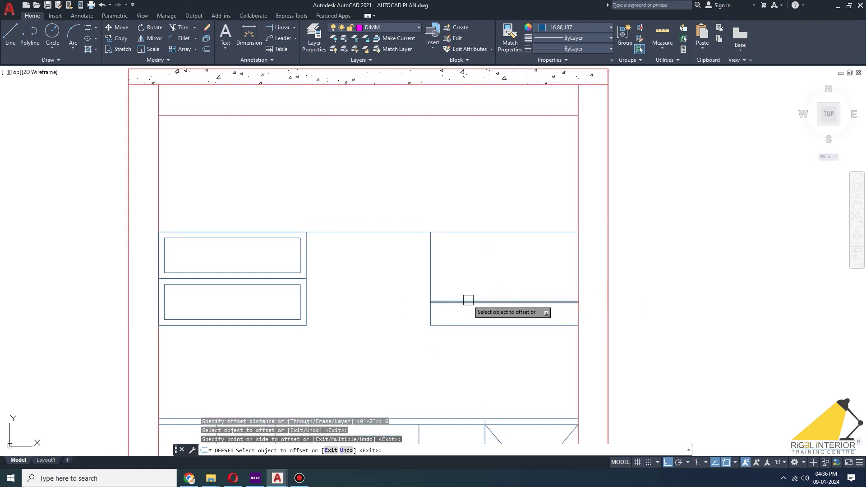
pyautogui.press('Escape')
pyautogui.click(518, 302)
pyautogui.press('Delete')
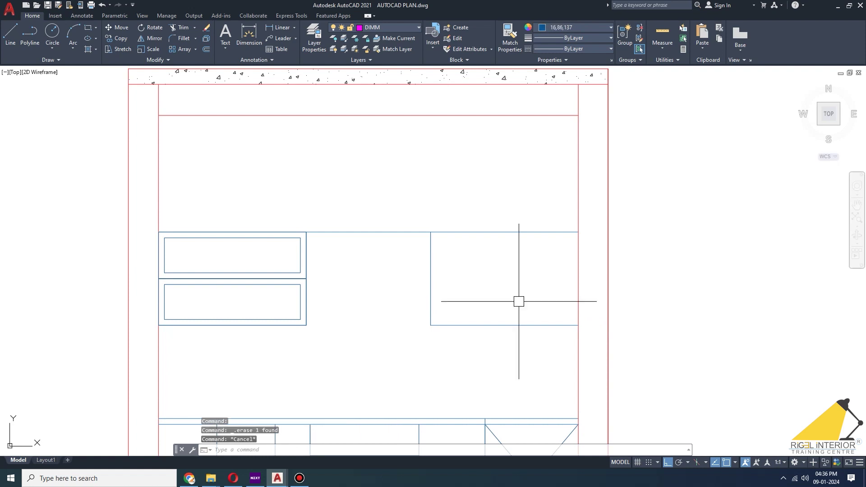
pyautogui.write('o')
# Step: Offset the right cabinet's bottom edge 8 inches upward to mark the drawer
pyautogui.press('Return')
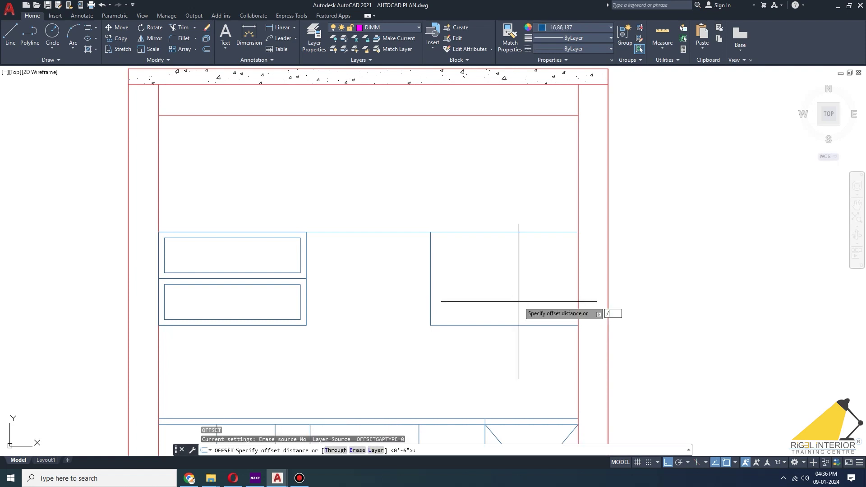
pyautogui.write('8')
pyautogui.press('Return')
pyautogui.click(517, 325)
pyautogui.click(518, 304)
pyautogui.moveTo(518, 304); pyautogui.dragTo(526, 306, button='middle')
pyautogui.press('Escape')
pyautogui.press('Escape')
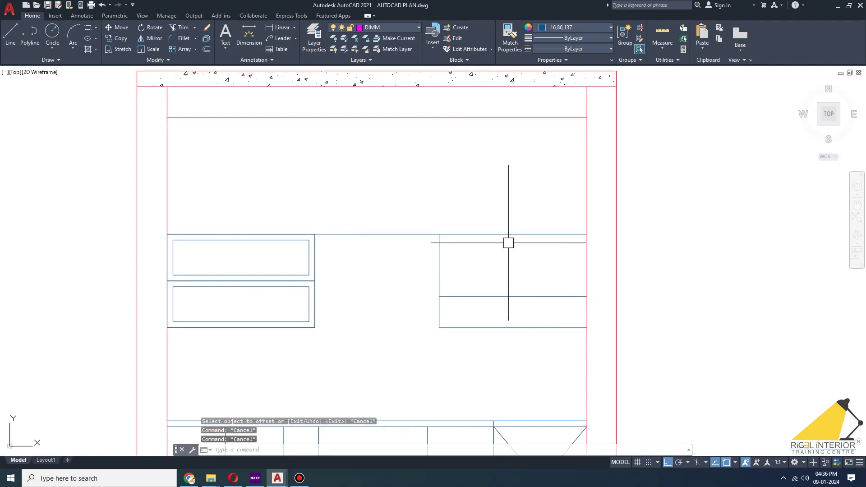
# Step: Draw a rectangle from the new line's end to the cabinet's bottom corner for the drawer
pyautogui.write('rec')
pyautogui.press('Return')
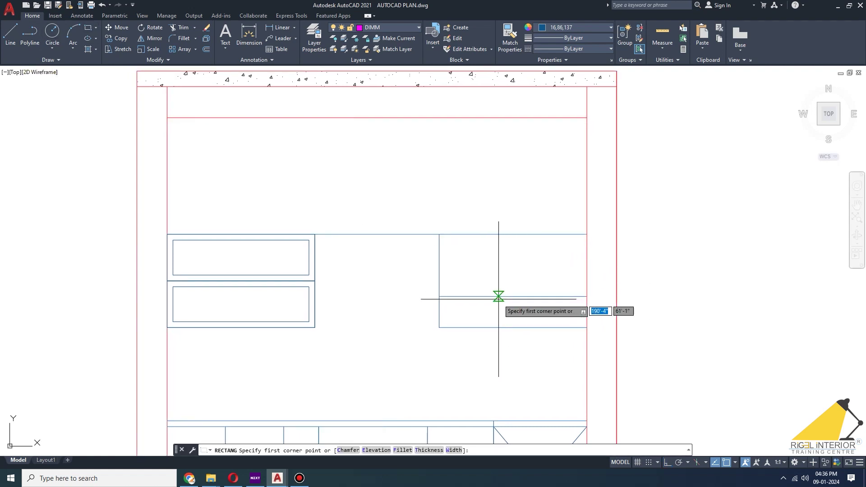
pyautogui.click(439, 296)
pyautogui.click(580, 328)
pyautogui.scroll(-2, 514, 257)
pyautogui.scroll(-2, 530, 259)
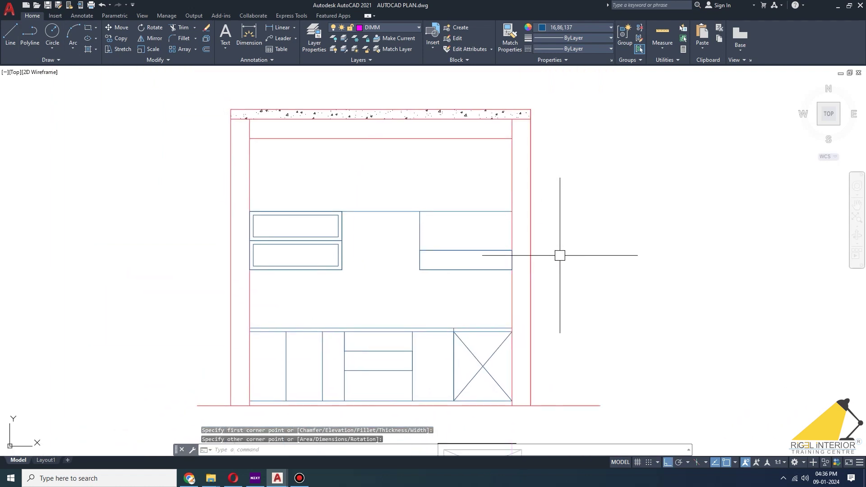
pyautogui.scroll(-3, 557, 262)
pyautogui.scroll(3, 496, 262)
pyautogui.press('Escape')
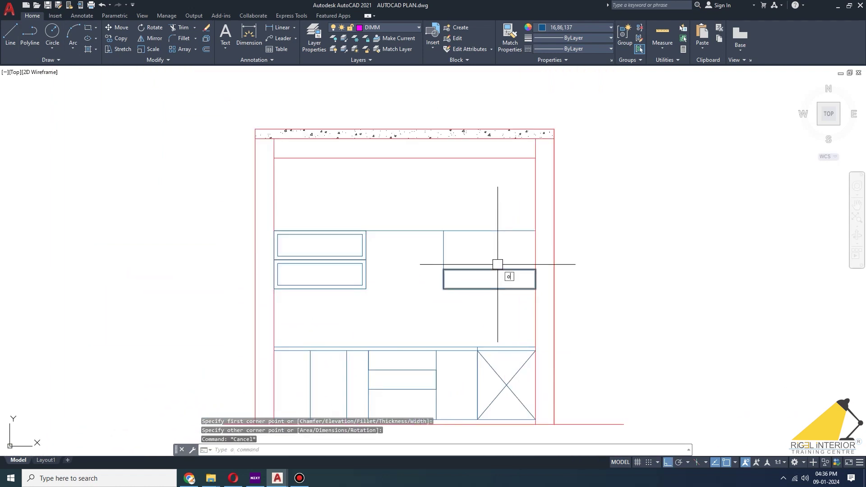
# Step: Offset the drawer rectangle inward by 1.5 to create an inset panel
pyautogui.press('Return')
pyautogui.write('5')
pyautogui.press('Return')
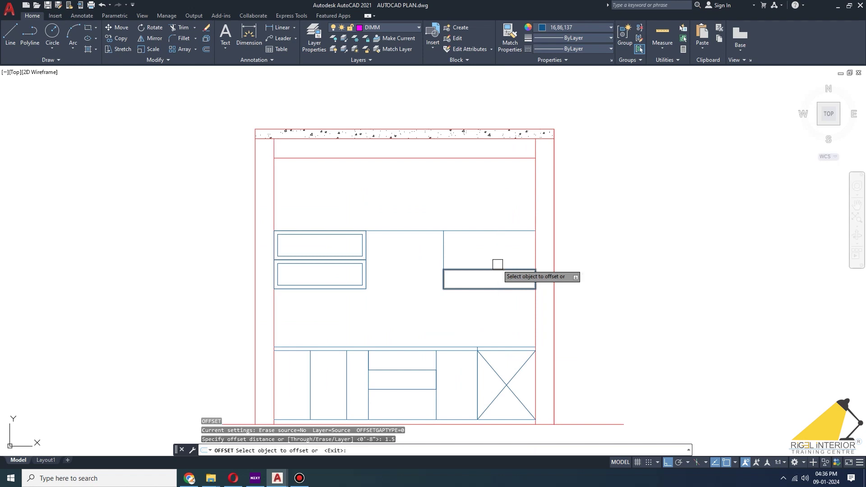
pyautogui.click(494, 270)
pyautogui.scroll(2, 577, 269)
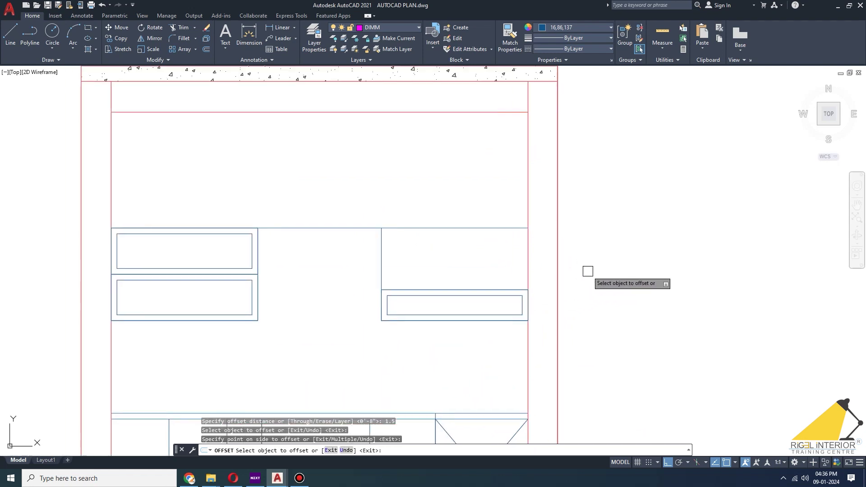
pyautogui.press('Escape')
# Step: Draw a vertical divider from the drawer's top edge up to the cabinet top
pyautogui.click(10, 36)
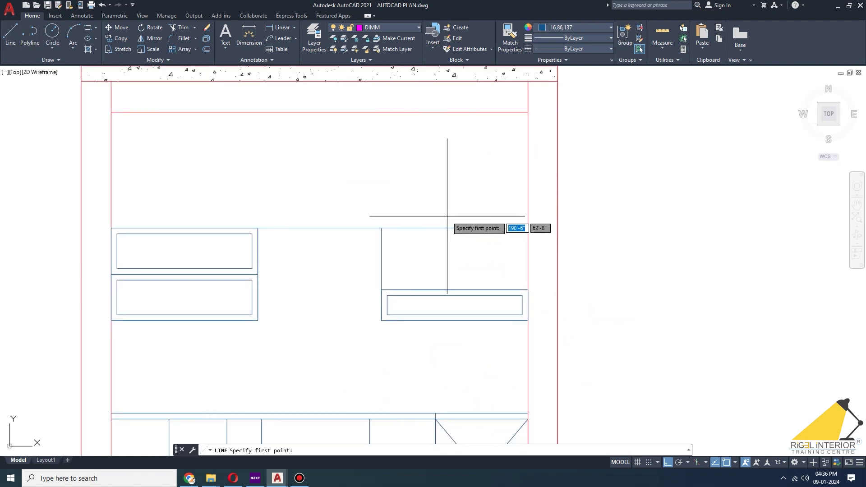
pyautogui.click(454, 289)
pyautogui.click(454, 228)
pyautogui.press('Escape')
pyautogui.scroll(-3, 534, 198)
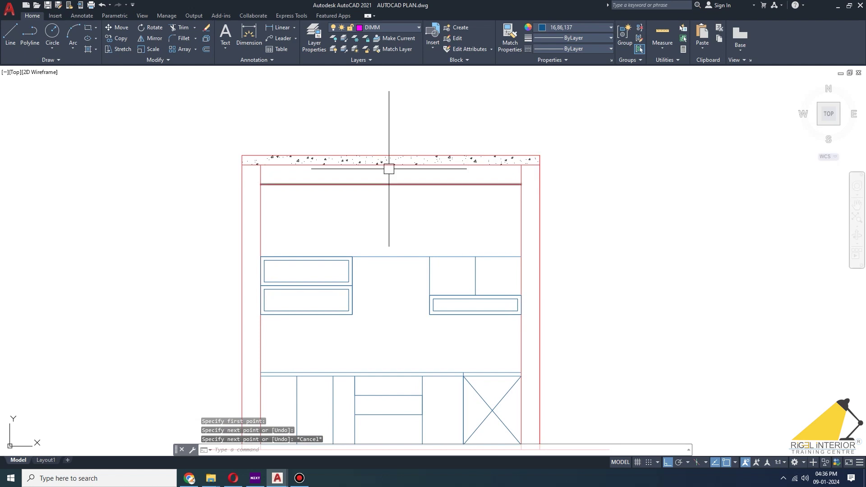
# Step: Draw two vertical lines from the wall-cabinet top edge up to the ceiling band
pyautogui.click(10, 36)
pyautogui.click(430, 257)
pyautogui.click(429, 184)
pyautogui.press('Escape')
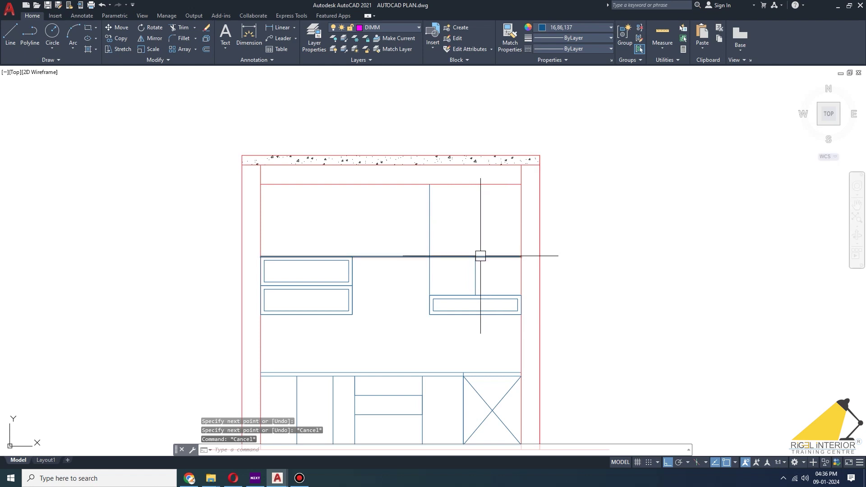
pyautogui.click(30, 35)
pyautogui.click(10, 33)
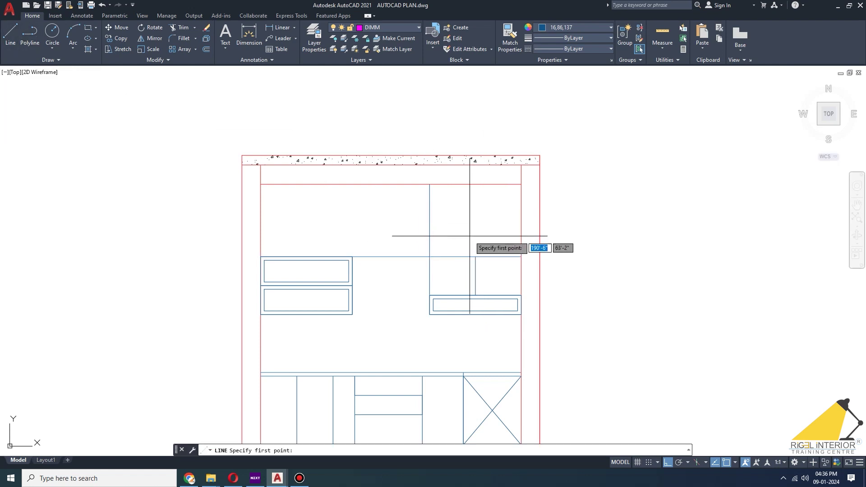
pyautogui.click(475, 256)
pyautogui.click(475, 184)
pyautogui.press('Escape')
# Step: Add three more vertical loft dividers from the cabinet top to the ceiling band
pyautogui.press('Return')
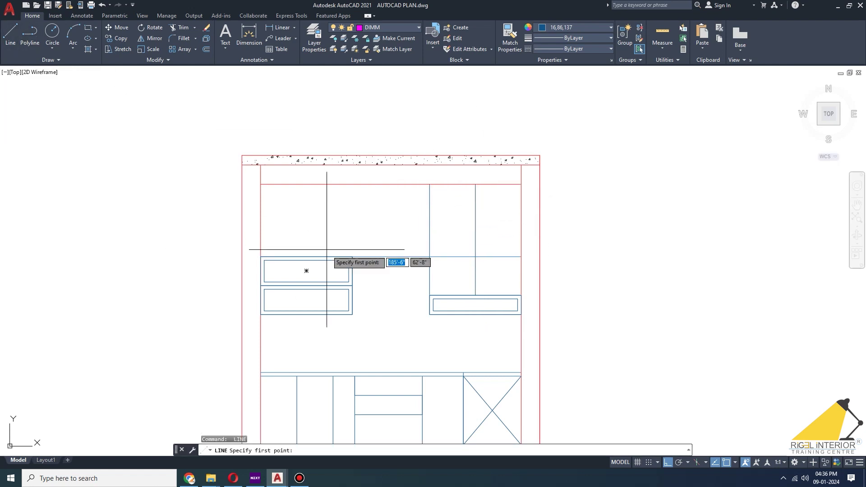
pyautogui.click(352, 257)
pyautogui.click(353, 185)
pyautogui.press('Escape')
pyautogui.press('Return')
pyautogui.click(306, 256)
pyautogui.click(306, 184)
pyautogui.press('Escape')
pyautogui.press('Return')
pyautogui.click(390, 257)
pyautogui.click(390, 184)
pyautogui.press('Escape')
pyautogui.scroll(-2, 573, 194)
pyautogui.scroll(2, 586, 203)
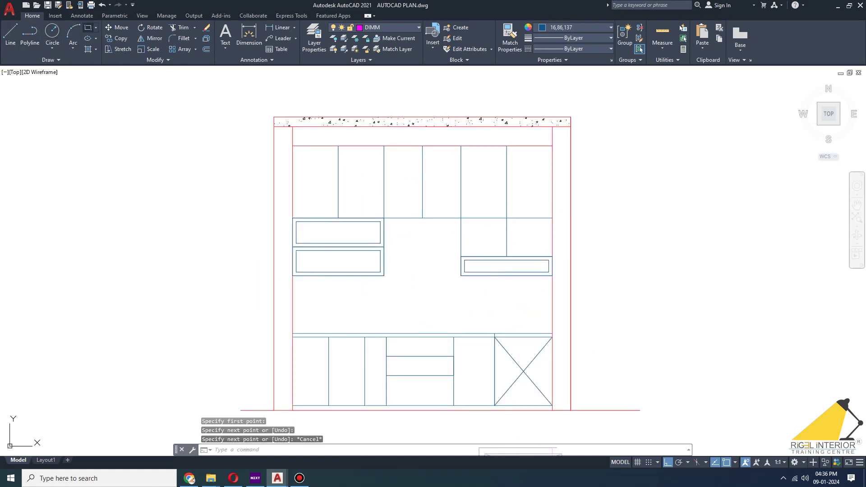
pyautogui.click(89, 27)
pyautogui.scroll(4, 419, 212)
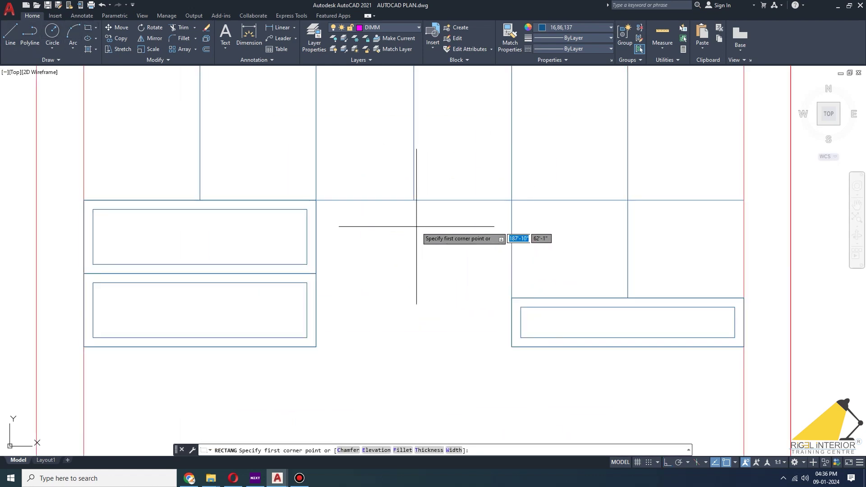
# Step: Draw the hood rectangle and a 2'-8" x 4" band, stretching the hood down to meet it
pyautogui.click(360, 200)
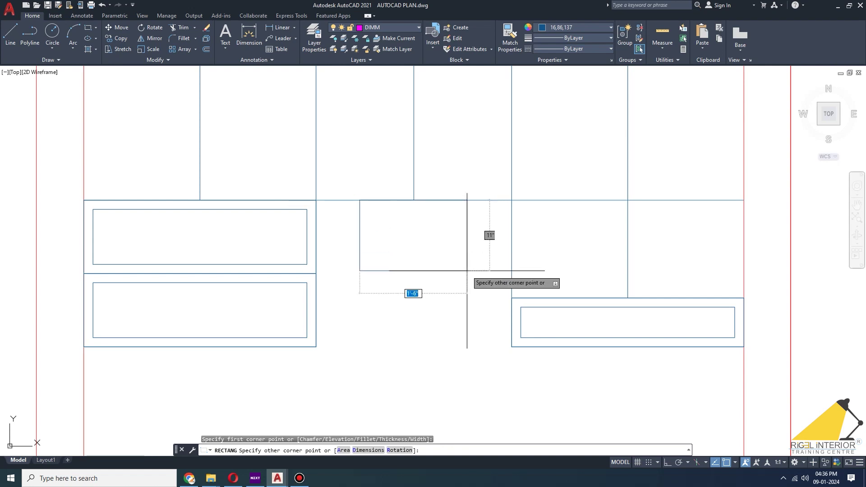
pyautogui.click(455, 311)
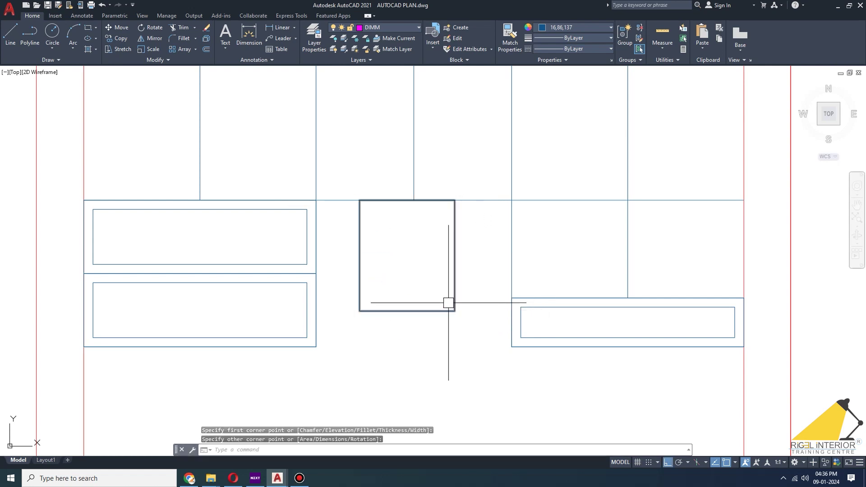
pyautogui.press('Return')
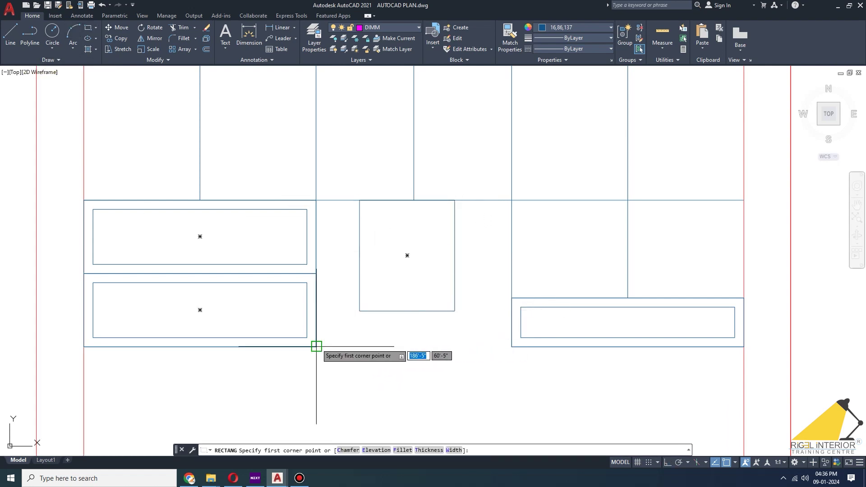
pyautogui.click(316, 347)
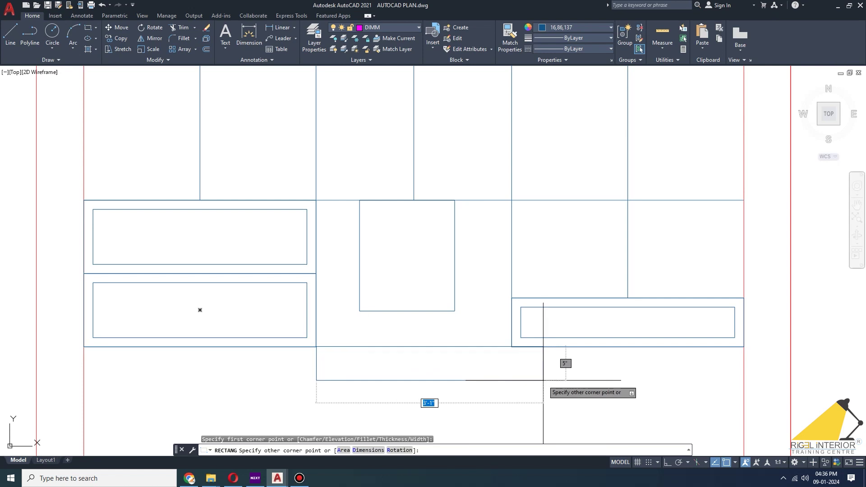
pyautogui.click(508, 368)
pyautogui.click(424, 310)
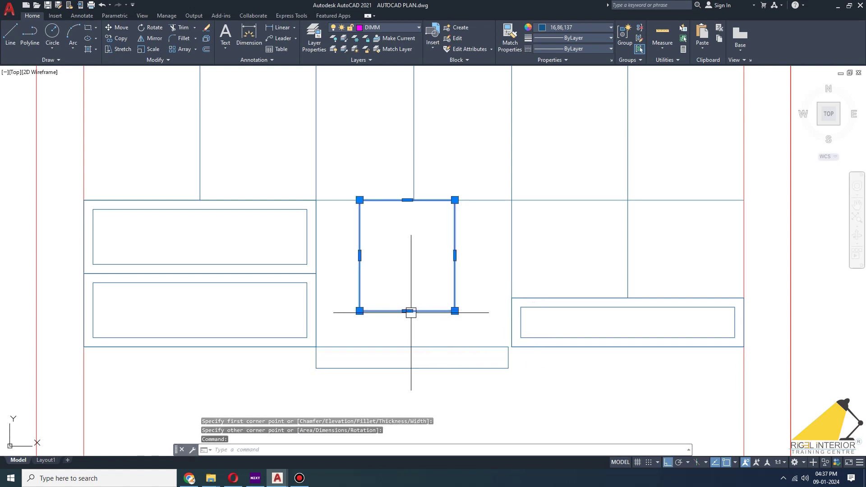
pyautogui.click(411, 311)
pyautogui.click(411, 346)
pyautogui.press('Escape')
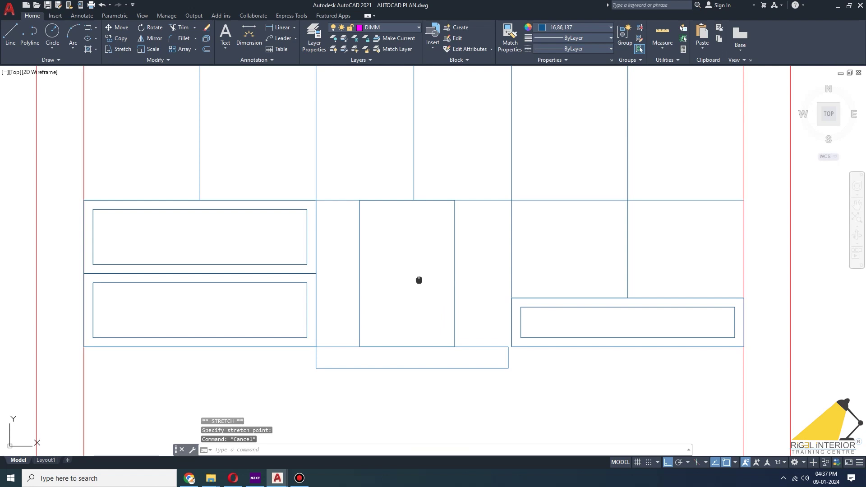
# Step: Draw a small square knob on the hood band and copy it beside itself
pyautogui.click(88, 28)
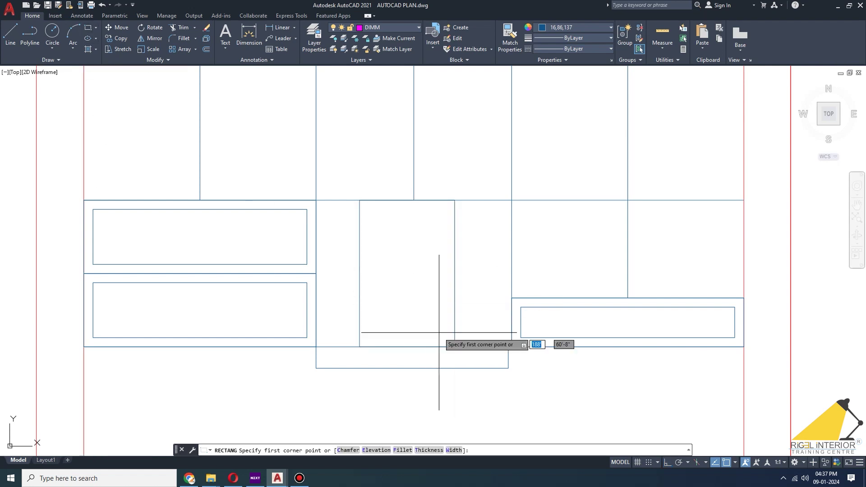
pyautogui.scroll(3, 441, 358)
pyautogui.click(479, 335)
pyautogui.click(491, 347)
pyautogui.click(463, 327)
pyautogui.click(508, 358)
pyautogui.write('C')
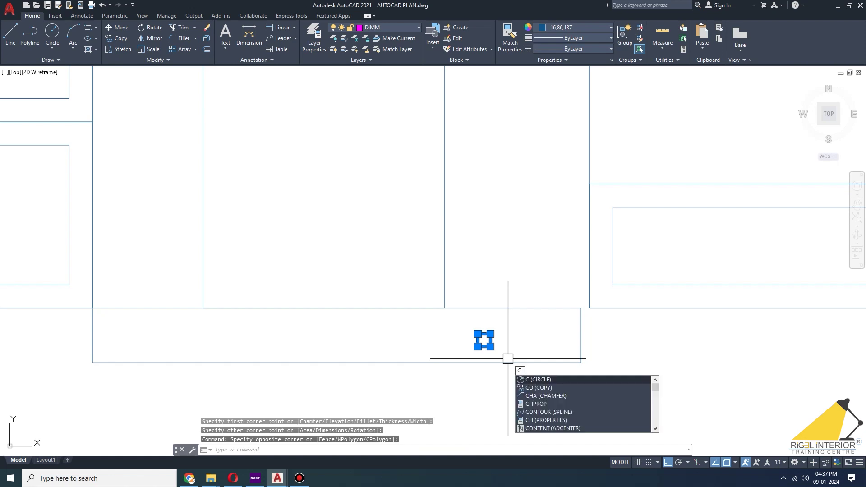
pyautogui.write('o')
pyautogui.press('Return')
pyautogui.click(491, 347)
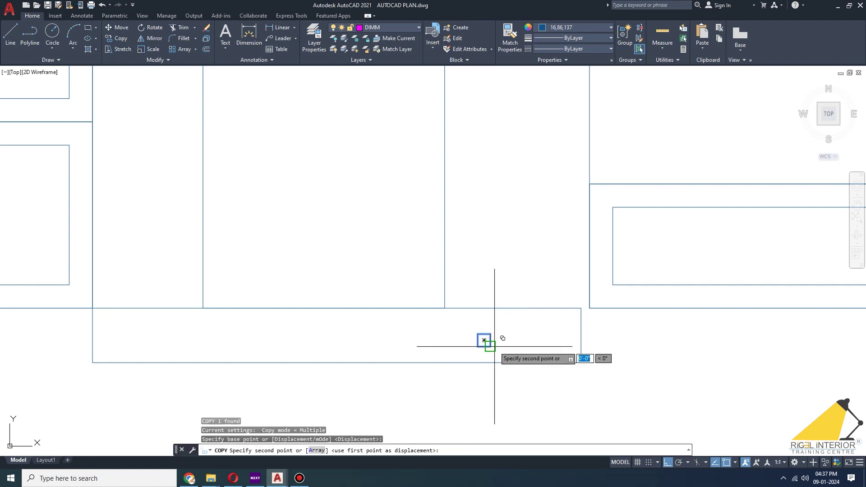
pyautogui.click(528, 347)
pyautogui.press('Escape')
# Step: Select the hood, band and knobs and set their object colour to red
pyautogui.scroll(-4, 468, 352)
pyautogui.click(472, 359)
pyautogui.click(364, 240)
pyautogui.click(571, 27)
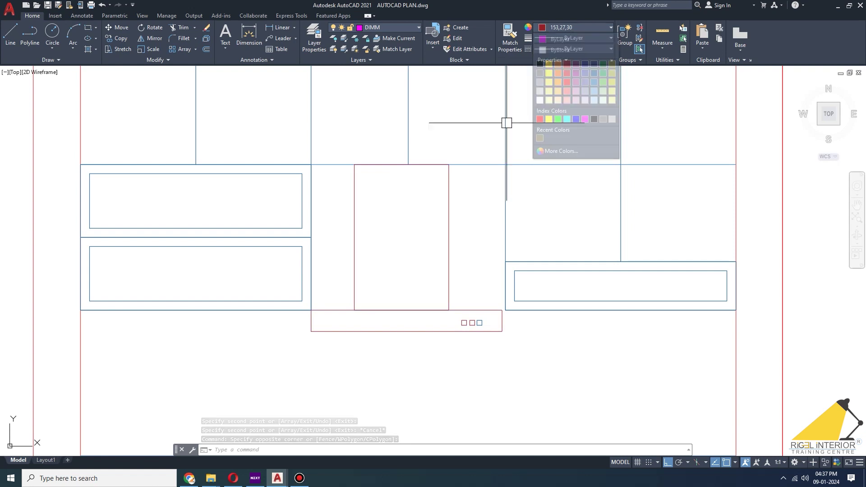
# Step: Window-select the three knob squares and set their object colour to red
pyautogui.press('Escape')
pyautogui.scroll(-2, 415, 218)
pyautogui.scroll(4, 474, 277)
pyautogui.click(422, 277)
pyautogui.click(389, 296)
pyautogui.click(572, 28)
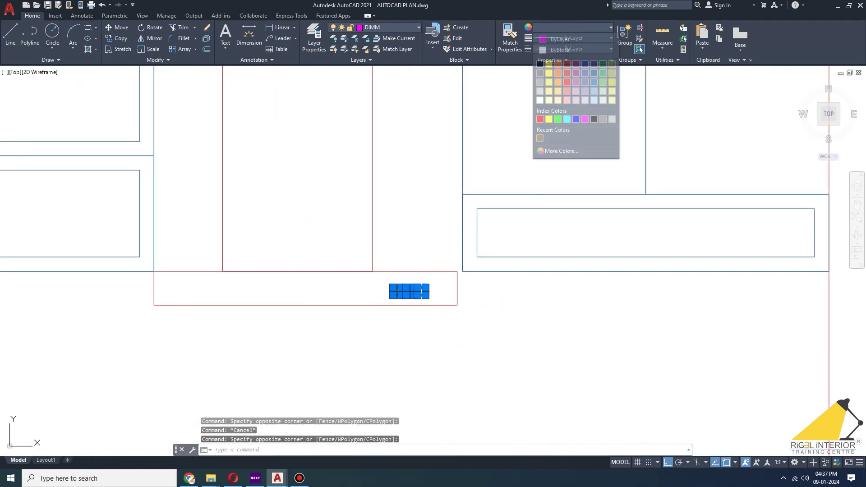
pyautogui.click(567, 66)
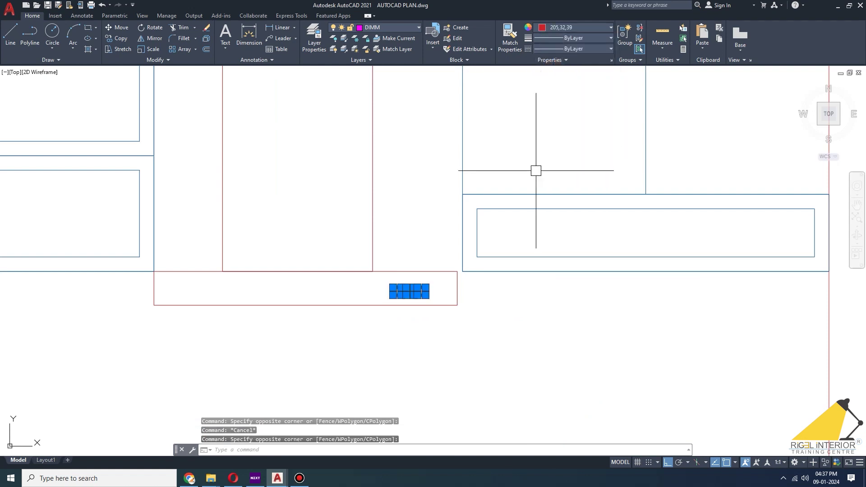
pyautogui.press('Escape')
# Step: Pan and zoom out to bring the full kitchen elevation into view
pyautogui.scroll(-3, 496, 285)
pyautogui.scroll(-2, 496, 284)
pyautogui.moveTo(681, 257); pyautogui.dragTo(682, 242, button='middle')
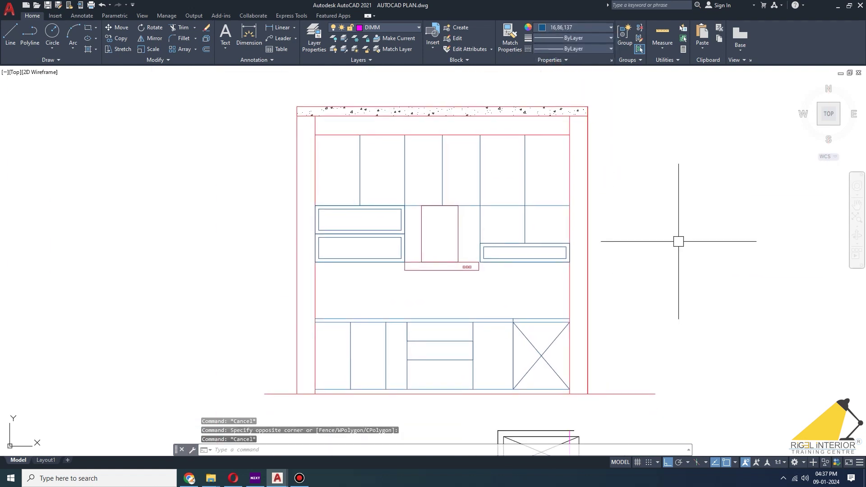
pyautogui.scroll(4, 457, 280)
pyautogui.scroll(-2, 673, 222)
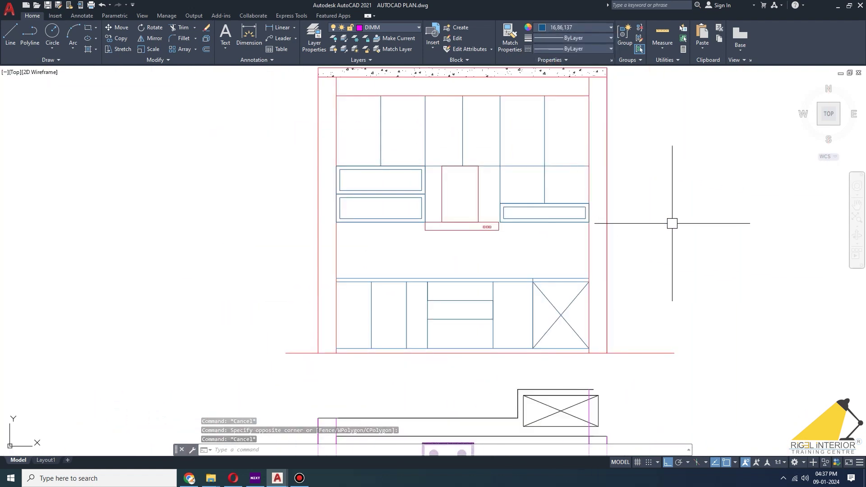
pyautogui.scroll(-1, 719, 195)
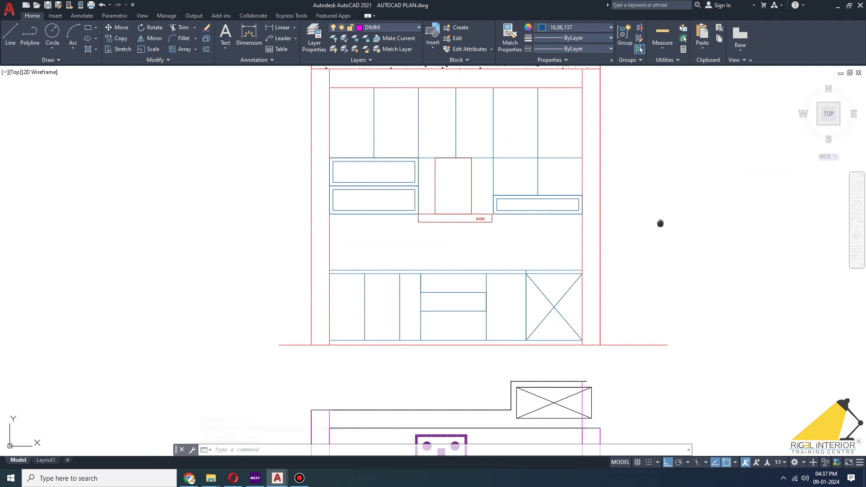
pyautogui.moveTo(439, 147); pyautogui.dragTo(427, 227, button='middle')
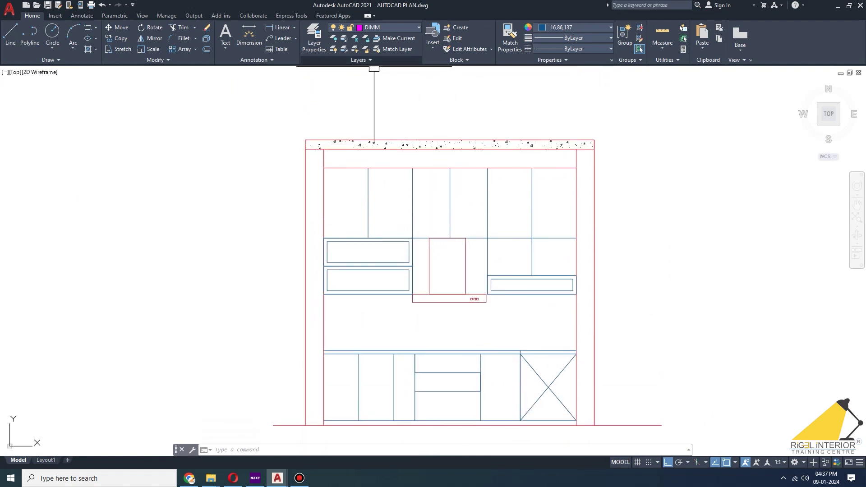
pyautogui.click(278, 27)
pyautogui.scroll(1, 595, 292)
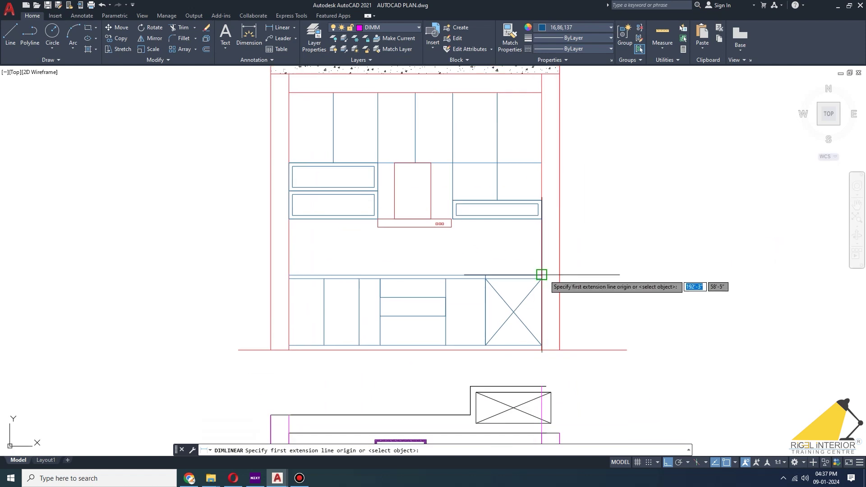
# Step: Dimension the base cabinets' 2'-8" height on their left side, then open the Dimension Style Manager
pyautogui.scroll(3, 317, 275)
pyautogui.click(343, 254)
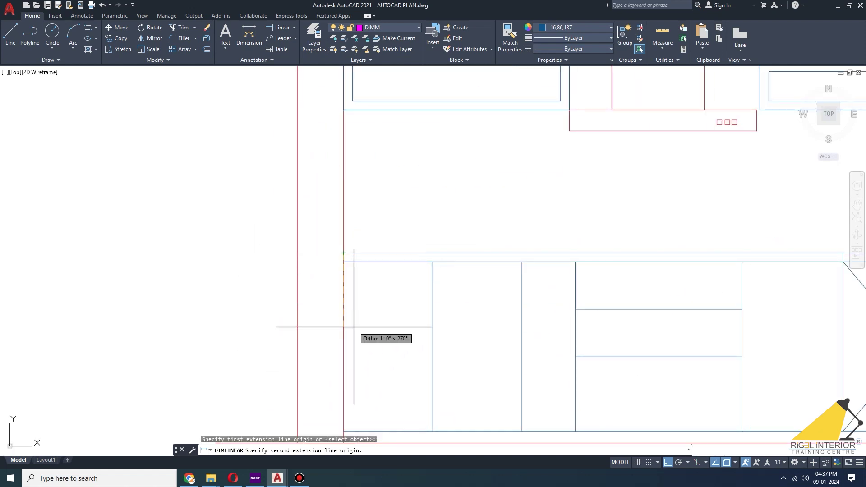
pyautogui.moveTo(343, 397); pyautogui.dragTo(350, 240, button='middle')
pyautogui.click(350, 286)
pyautogui.scroll(-2, 286, 252)
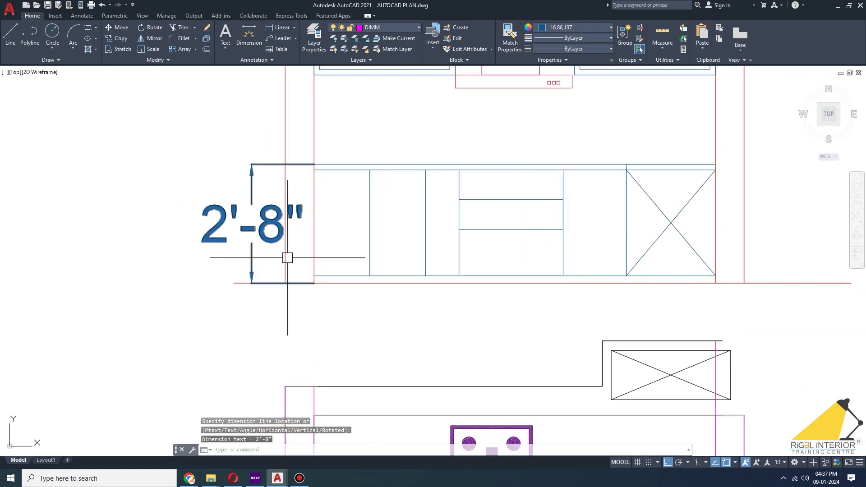
pyautogui.scroll(-1, 284, 271)
pyautogui.click(197, 298)
pyautogui.press('Return')
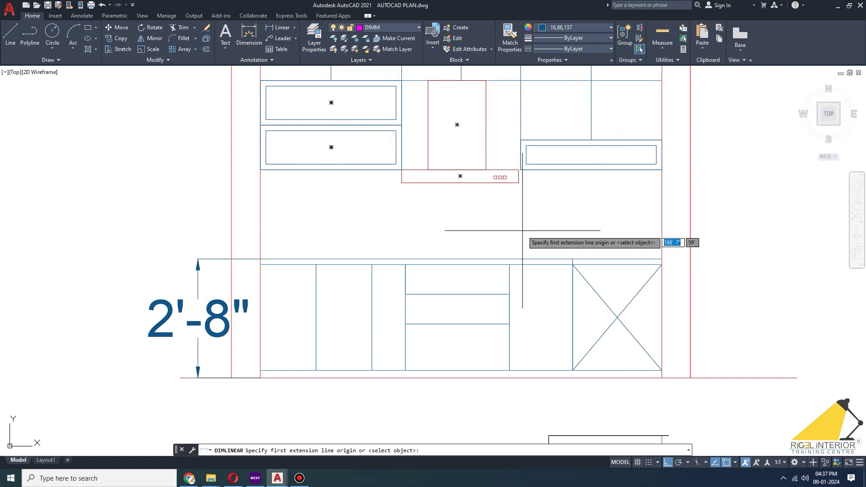
pyautogui.press('Escape')
pyautogui.write('d')
pyautogui.press('Return')
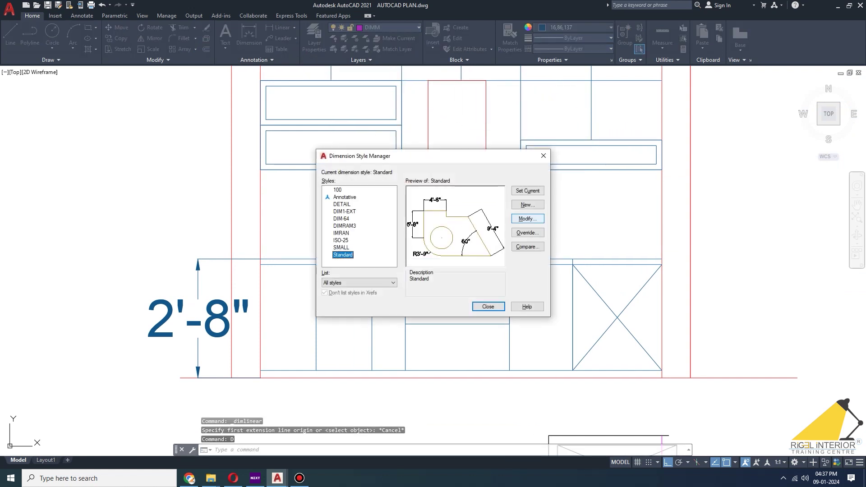
# Step: Set the Standard dimension style's text height to 6" and close the style manager
pyautogui.click(527, 218)
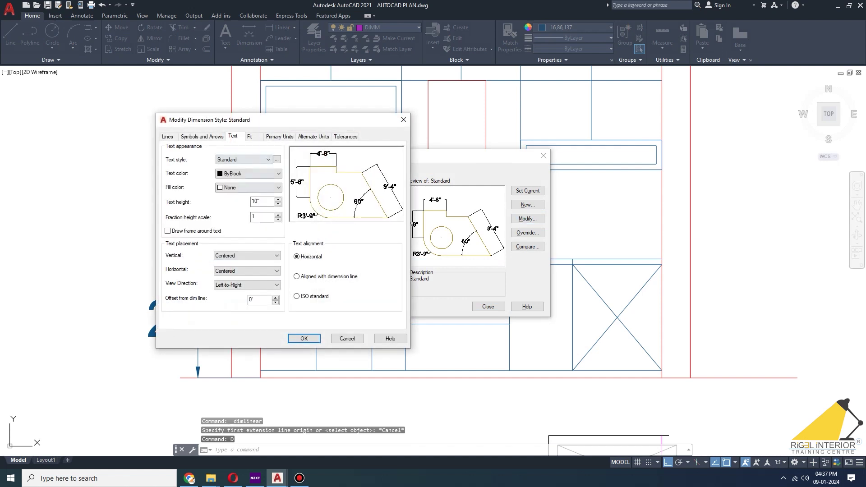
pyautogui.write('6')
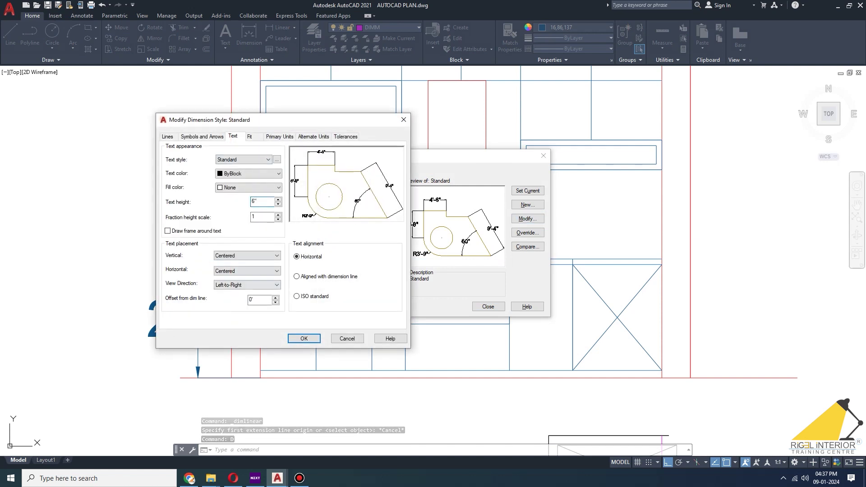
pyautogui.press('Return')
pyautogui.click(488, 307)
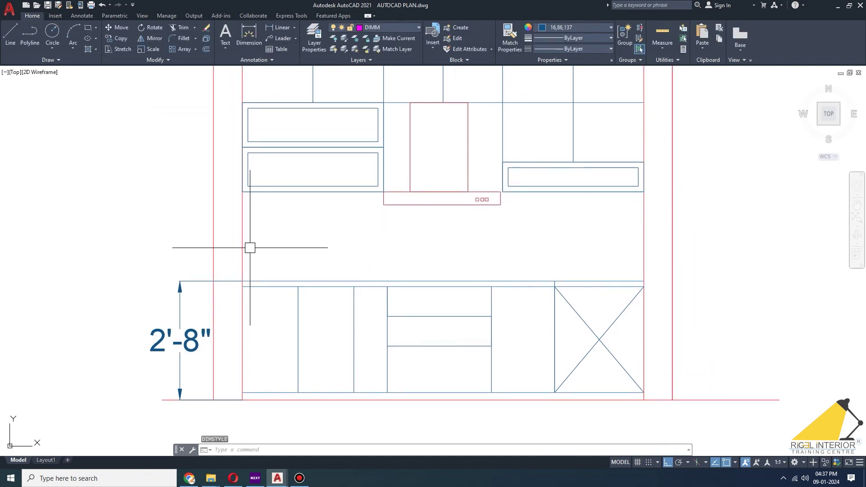
pyautogui.moveTo(425, 287); pyautogui.dragTo(404, 145, button='middle')
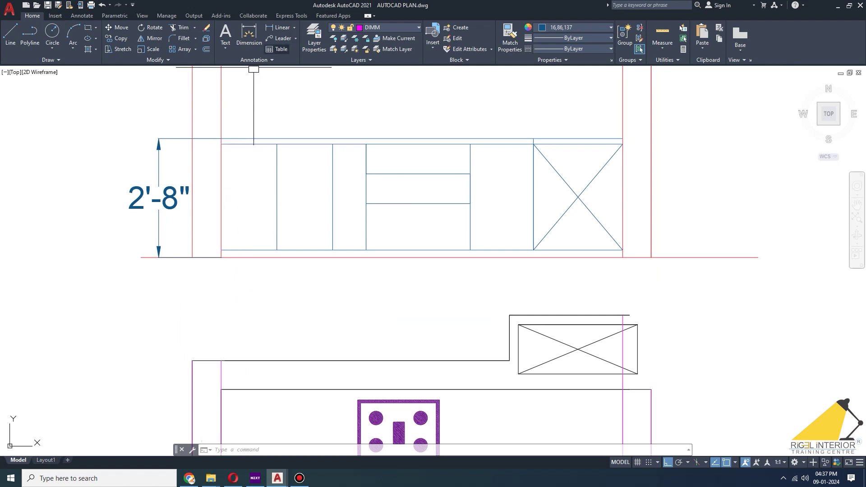
# Step: Dimension the first two base cabinets with 1'-3" linear width dimensions
pyautogui.click(280, 27)
pyautogui.click(221, 197)
pyautogui.click(277, 198)
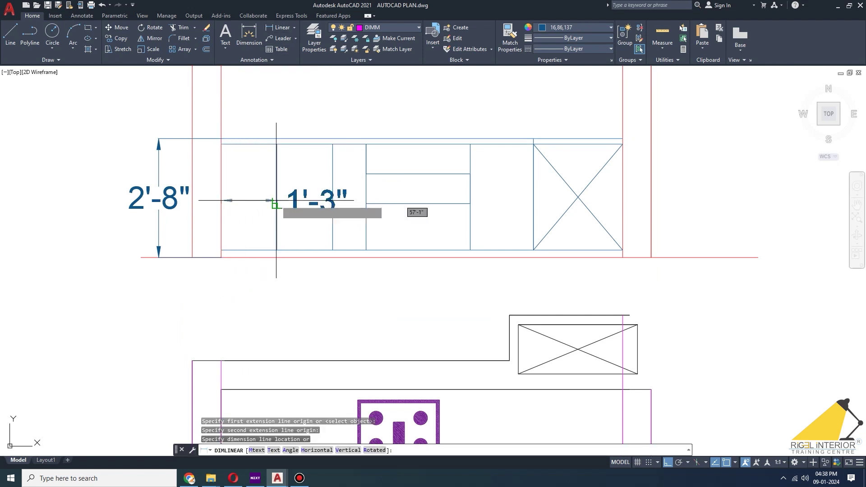
pyautogui.click(269, 280)
pyautogui.press('Return')
pyautogui.click(277, 250)
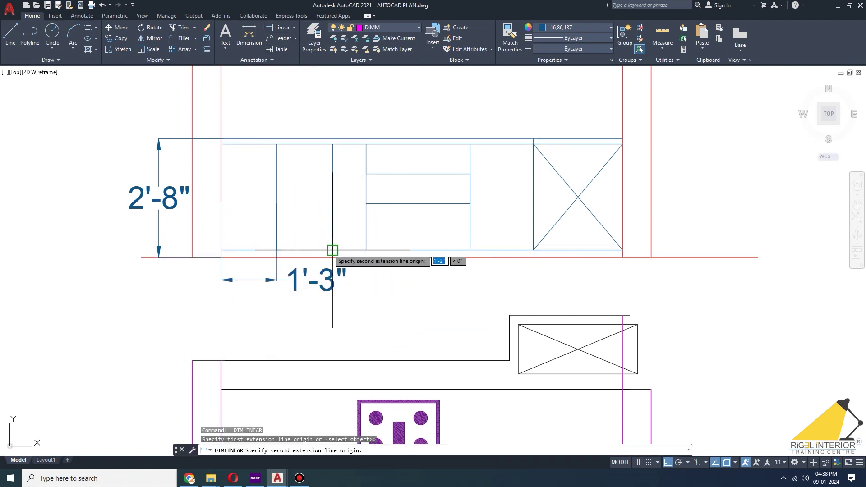
pyautogui.click(332, 250)
pyautogui.click(352, 257)
pyautogui.press('Escape')
# Step: Add a 2'-4" drawer-cabinet width and an 8" vertical height dimension
pyautogui.moveTo(401, 279); pyautogui.dragTo(391, 304, button='middle')
pyautogui.press('Return')
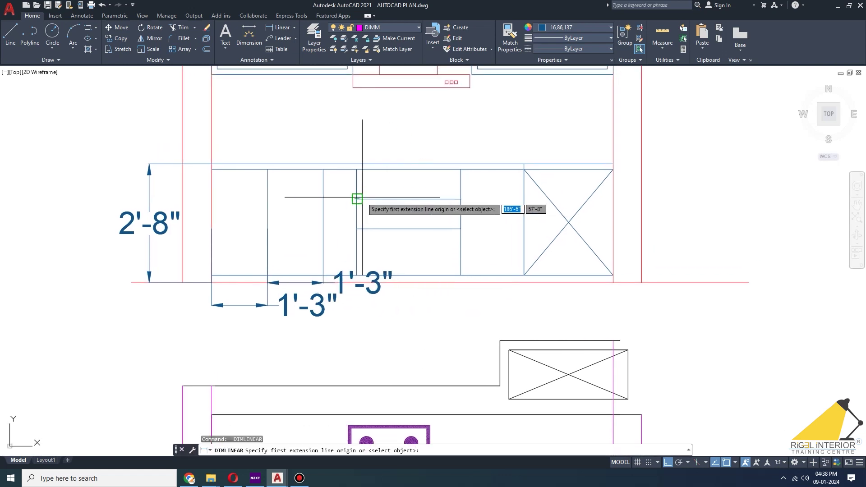
pyautogui.click(356, 199)
pyautogui.click(460, 198)
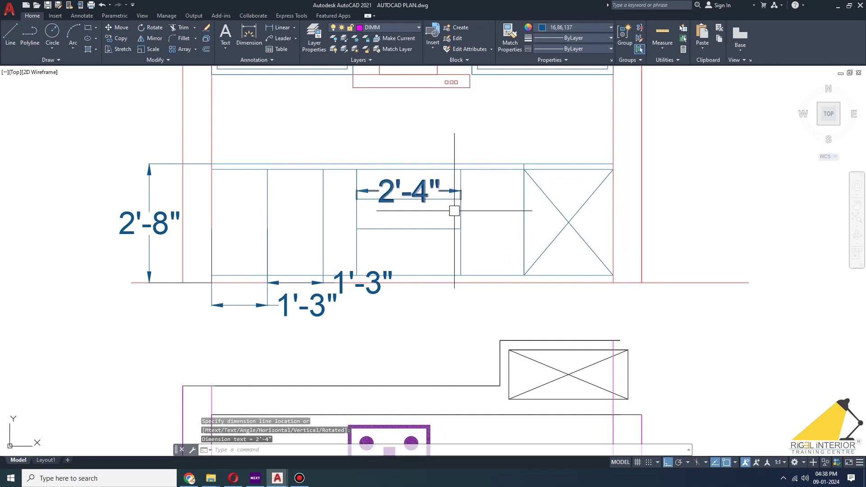
pyautogui.moveTo(517, 222); pyautogui.dragTo(497, 233, button='middle')
pyautogui.press('Return')
pyautogui.click(441, 181)
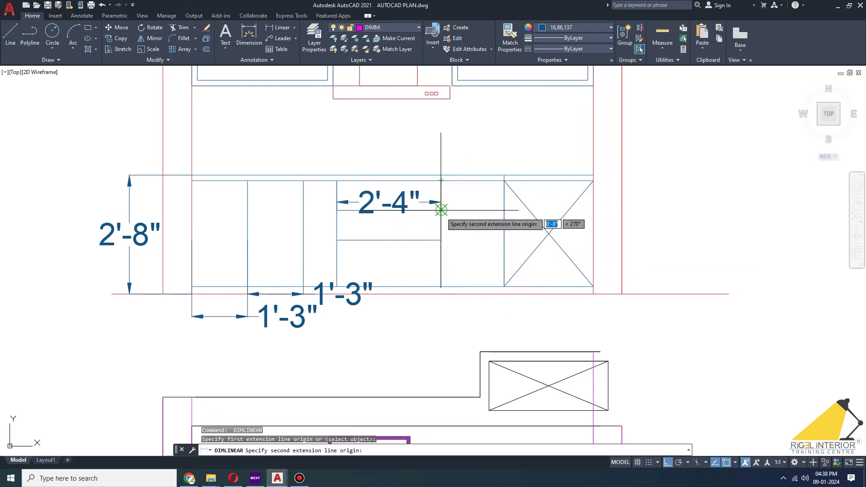
pyautogui.click(441, 211)
pyautogui.moveTo(493, 230); pyautogui.dragTo(448, 234, button='middle')
# Step: Add the 1'-5" width dimension and frame the whole kitchen elevation
pyautogui.press('Return')
pyautogui.click(396, 273)
pyautogui.click(459, 273)
pyautogui.click(453, 271)
pyautogui.scroll(-2, 451, 271)
pyautogui.moveTo(464, 208)
pyautogui.mouseDown(button='middle')
pyautogui.moveTo(450, 222)
pyautogui.moveTo(445, 264)
pyautogui.mouseUp(button='middle')
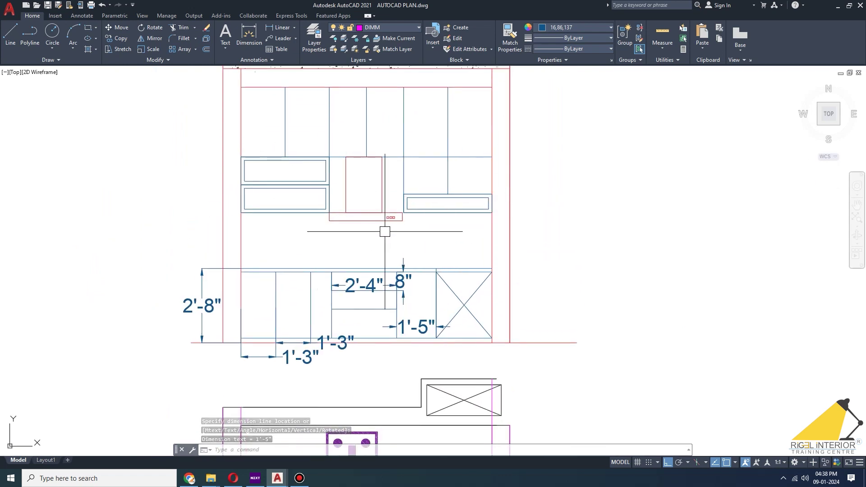
pyautogui.moveTo(293, 266); pyautogui.dragTo(308, 277, button='middle')
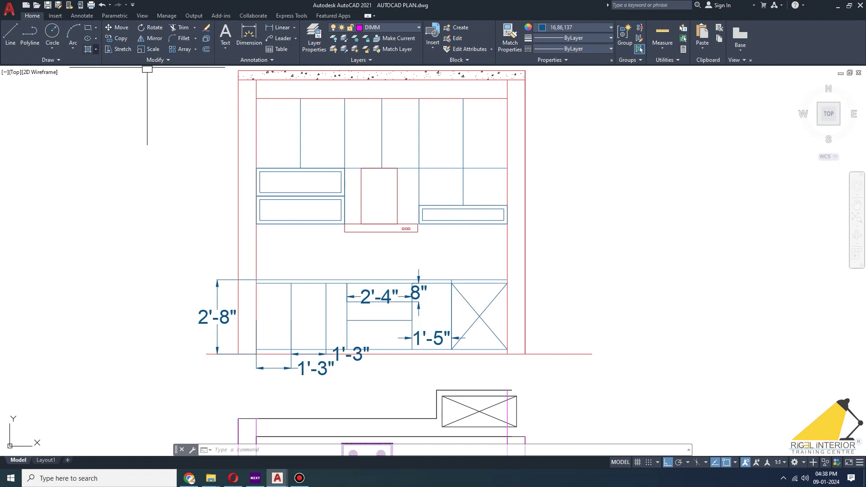
# Step: Start a hatch and, after trying AR-B816 and ANSI37, pick the AR-HBONE pattern
pyautogui.click(96, 49)
pyautogui.click(104, 64)
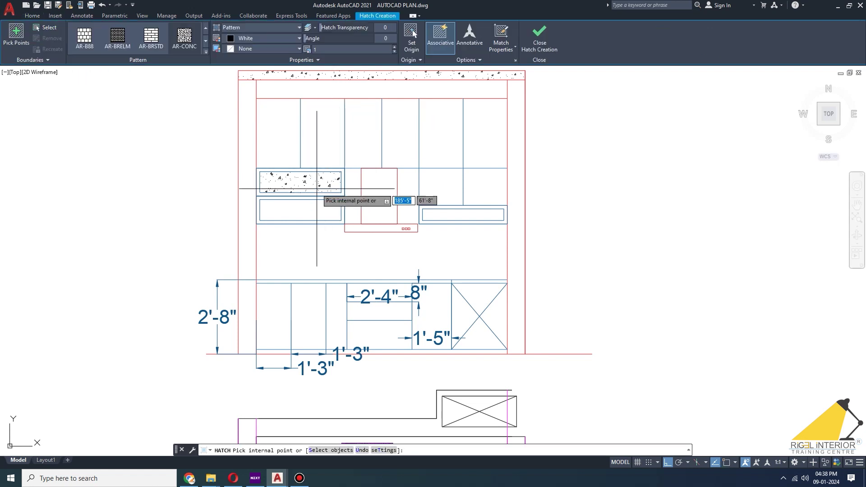
pyautogui.click(205, 52)
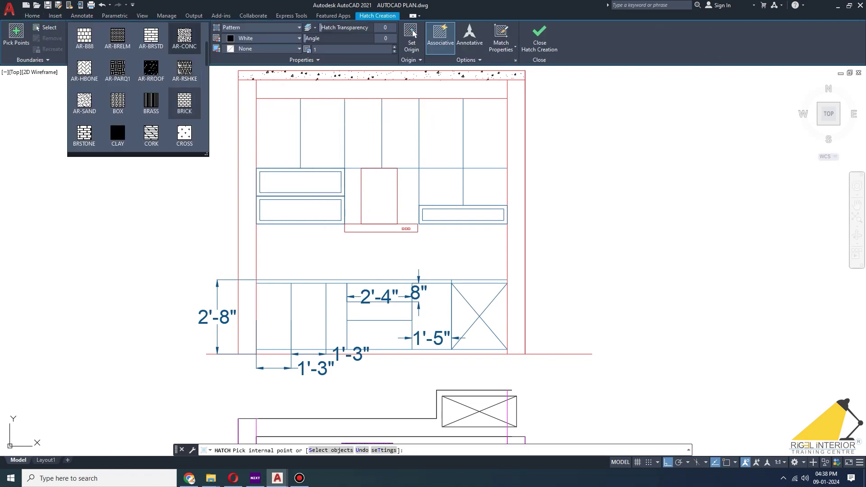
pyautogui.click(151, 102)
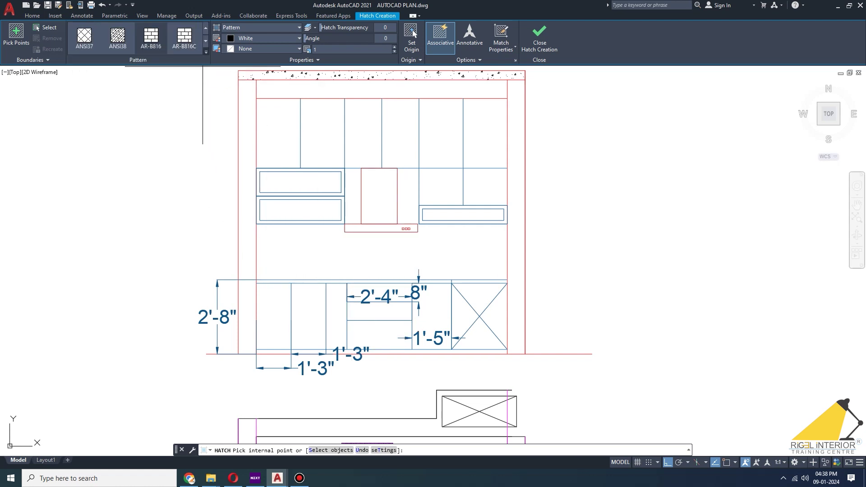
pyautogui.click(206, 51)
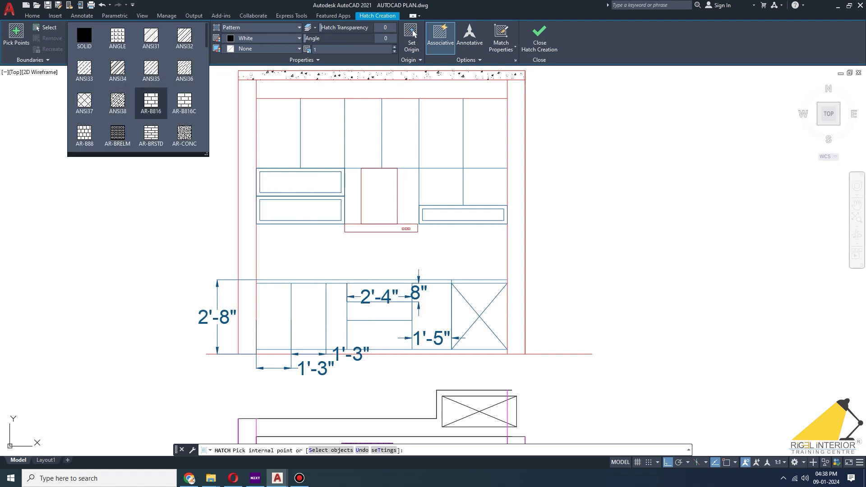
pyautogui.click(84, 101)
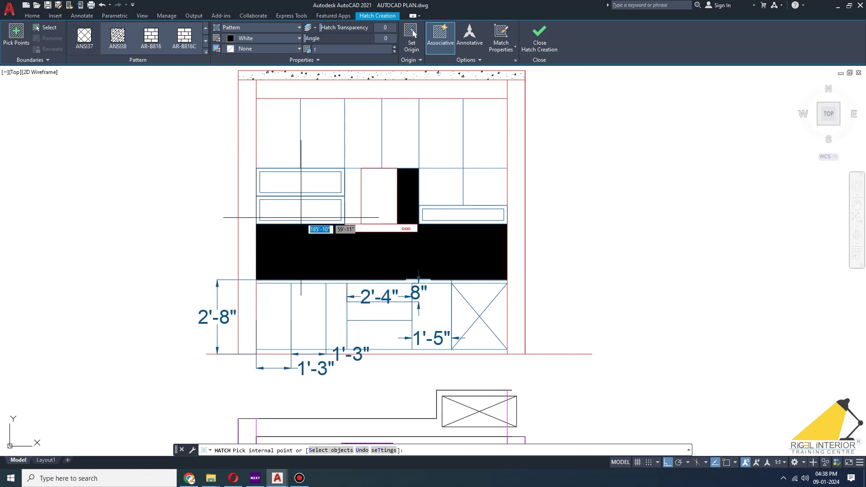
pyautogui.click(205, 52)
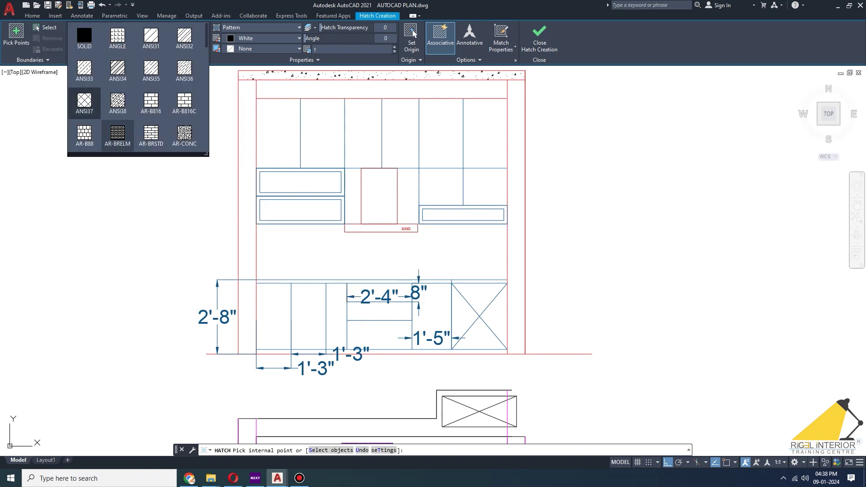
pyautogui.click(85, 134)
# Step: Fill the backsplash band and the strip beside the hood with AR-HBONE herringbone
pyautogui.click(370, 266)
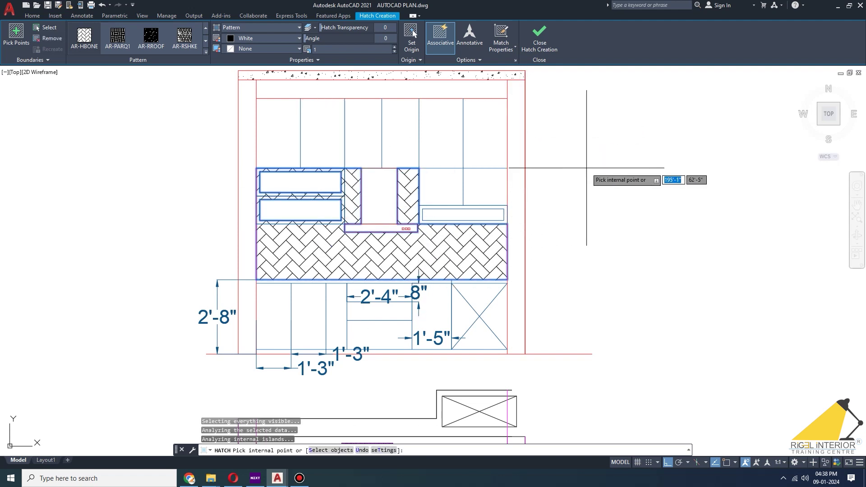
pyautogui.hotkey('ctrl', 'z')
pyautogui.scroll(2, 317, 242)
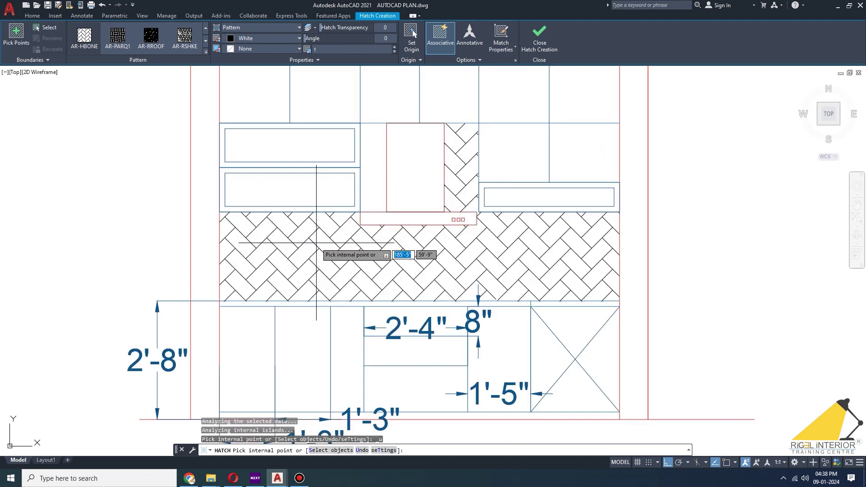
pyautogui.click(323, 236)
pyautogui.click(374, 183)
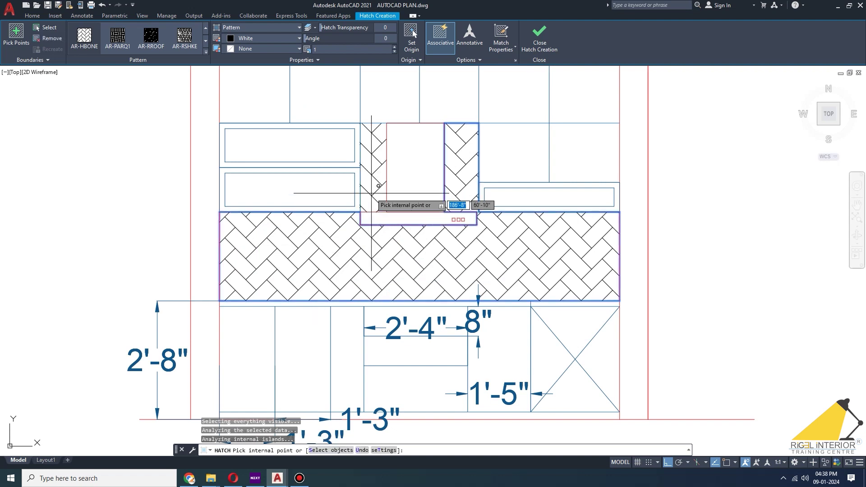
pyautogui.press('Escape')
pyautogui.scroll(-2, 489, 220)
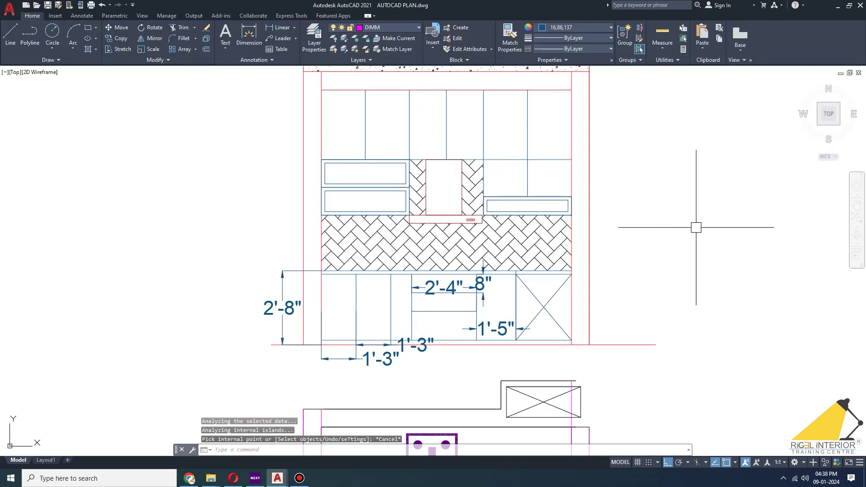
pyautogui.click(507, 238)
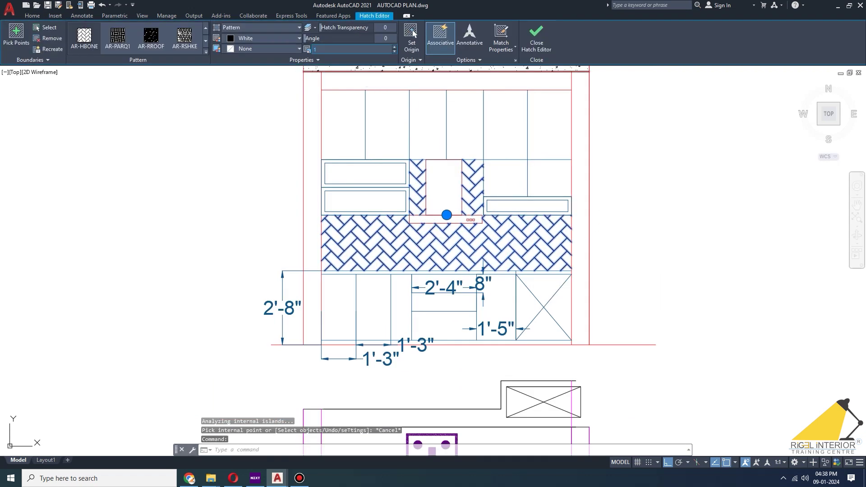
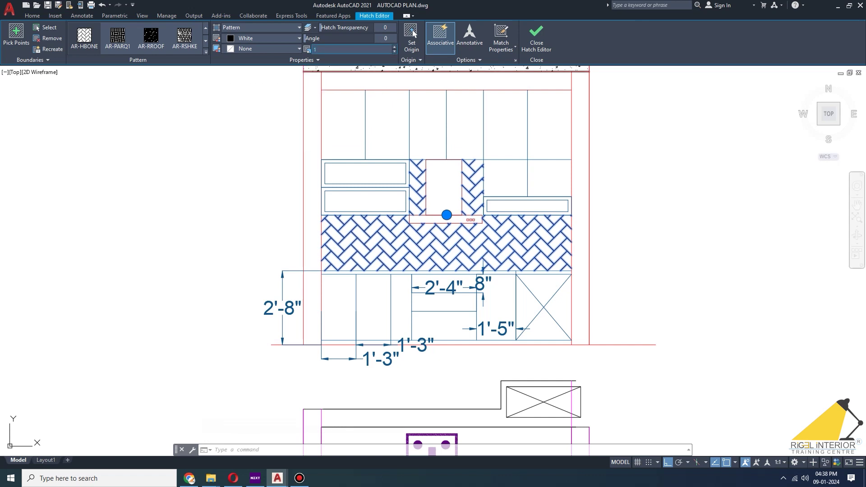
# Step: Try herringbone hatch scales of 3, 0.3 and 0.4 to get a finer pattern
pyautogui.write('3')
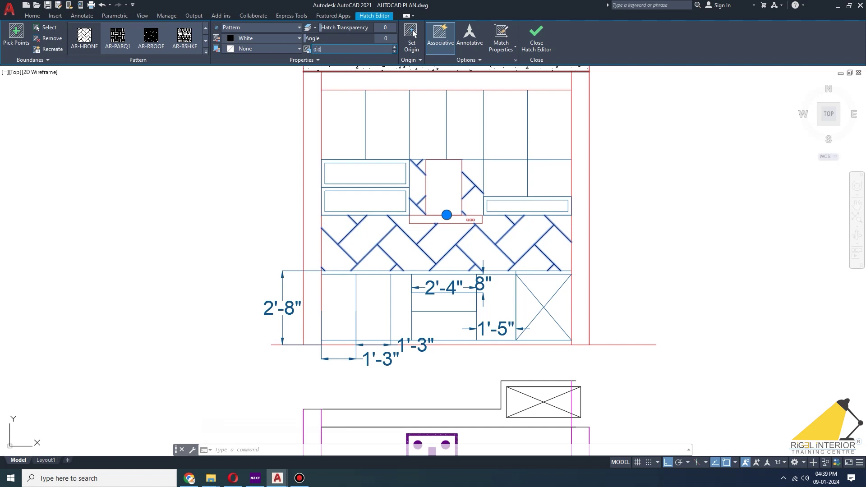
pyautogui.press('Return')
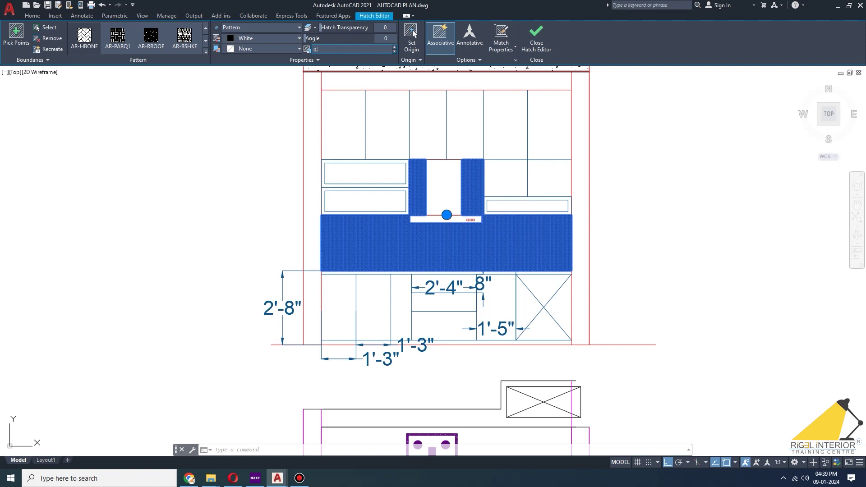
pyautogui.press('Return')
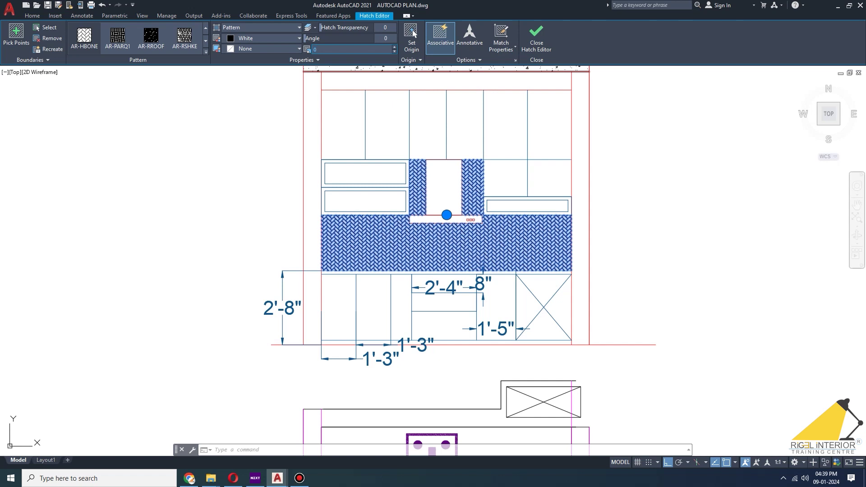
pyautogui.write('.4')
pyautogui.press('Return')
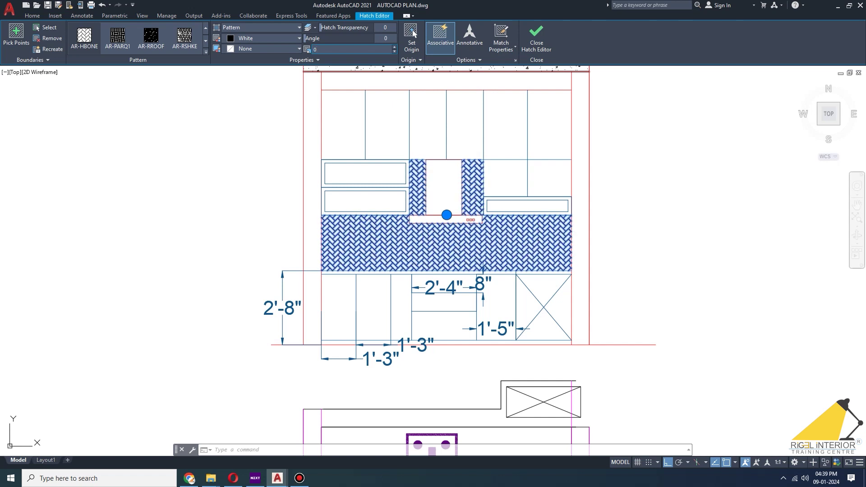
pyautogui.press('Escape')
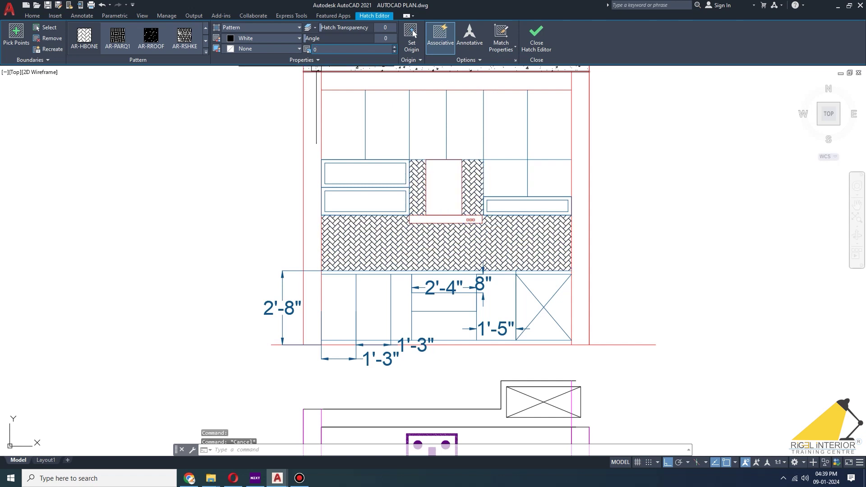
# Step: Change the backsplash hatch colour to a light olive-beige
pyautogui.click(553, 243)
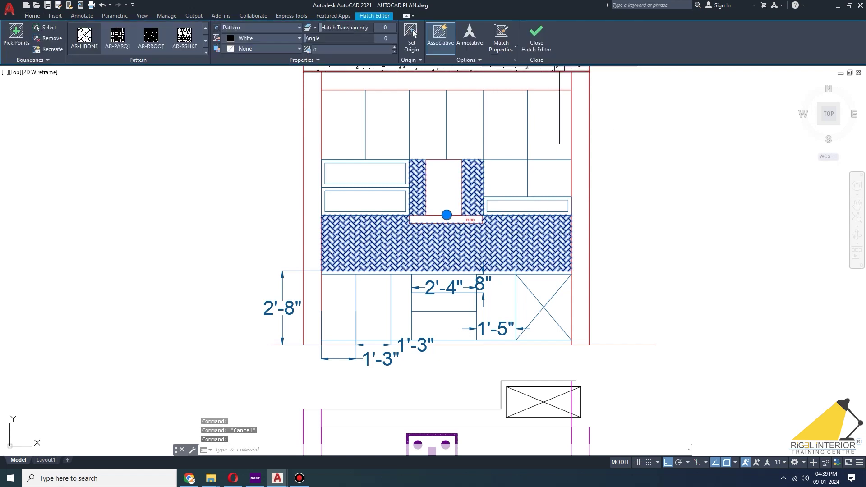
pyautogui.click(270, 38)
pyautogui.click(300, 74)
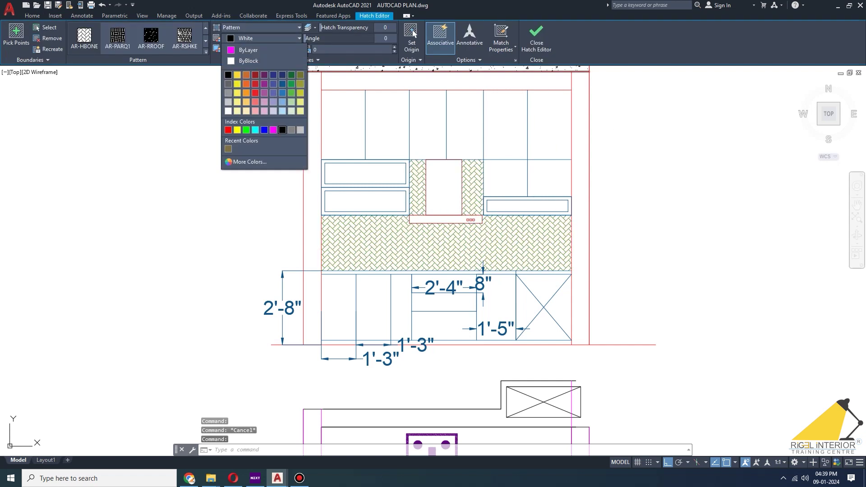
pyautogui.press('Escape')
# Step: Draw a small rectangular handle near the top of the left base cabinet door
pyautogui.scroll(-1, 691, 201)
pyautogui.scroll(1, 654, 243)
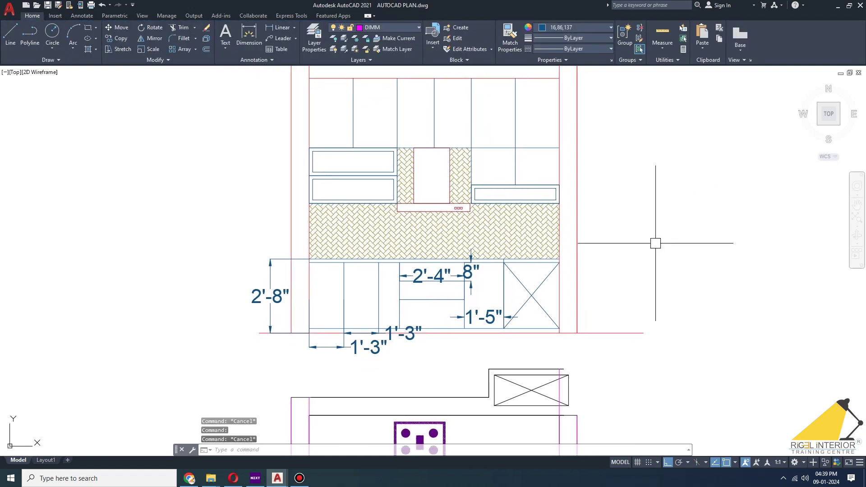
pyautogui.write('rec')
pyautogui.press('Return')
pyautogui.scroll(1, 347, 226)
pyautogui.scroll(2, 232, 261)
pyautogui.scroll(2, 257, 262)
pyautogui.click(244, 254)
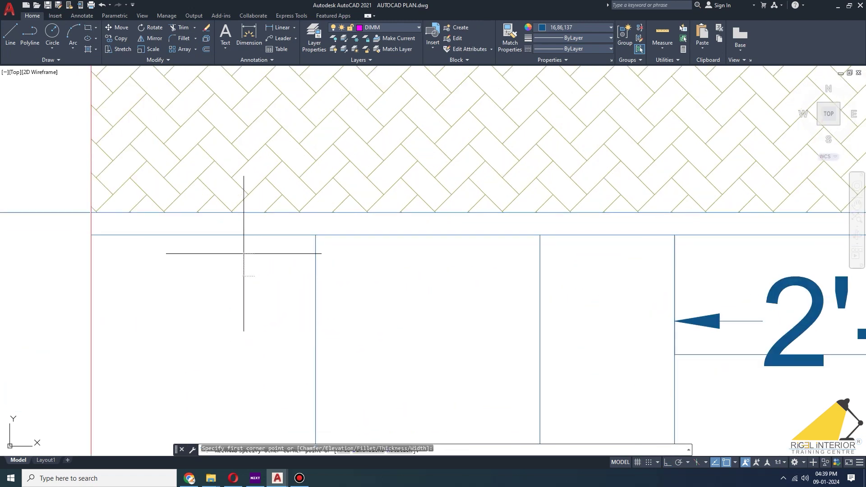
pyautogui.click(295, 263)
# Step: Mirror the handle across the door split, keeping the original
pyautogui.moveTo(240, 248); pyautogui.dragTo(305, 272)
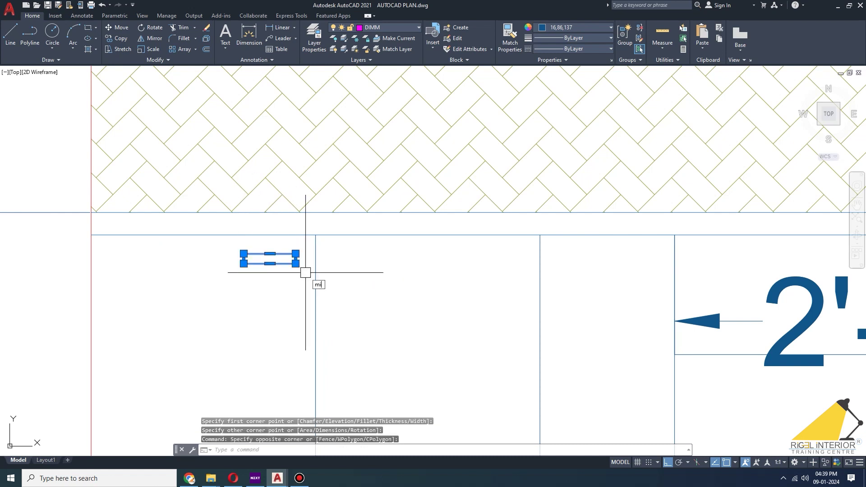
pyautogui.press('Return')
pyautogui.click(310, 251)
pyautogui.click(311, 318)
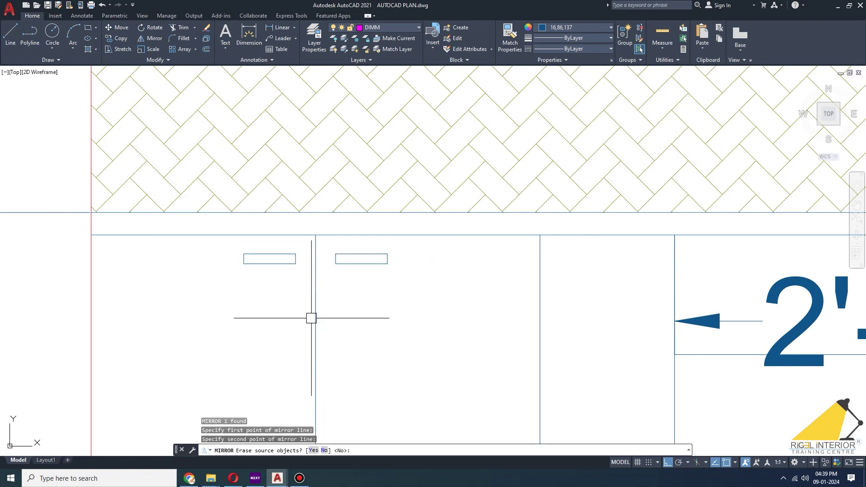
pyautogui.press('Return')
# Step: Delete the 2'-4" dimension from the base cabinets
pyautogui.scroll(-5, 696, 293)
pyautogui.moveTo(580, 295); pyautogui.dragTo(409, 285, button='middle')
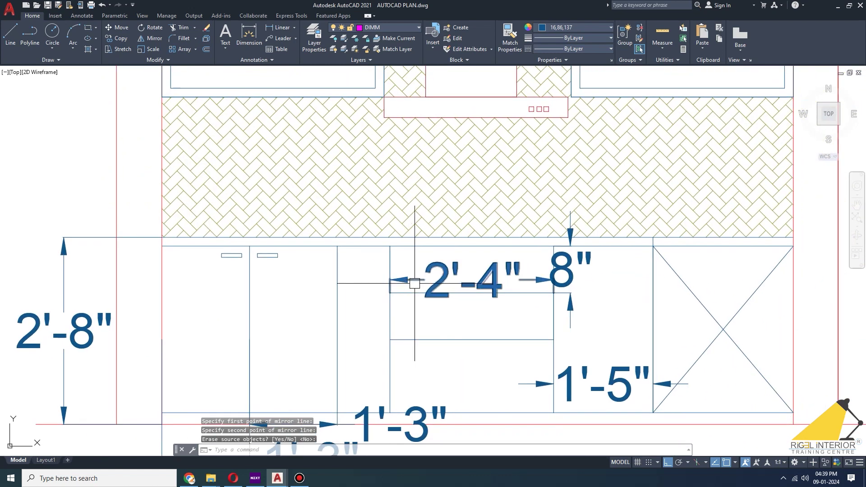
pyautogui.click(418, 283)
pyautogui.press('Delete')
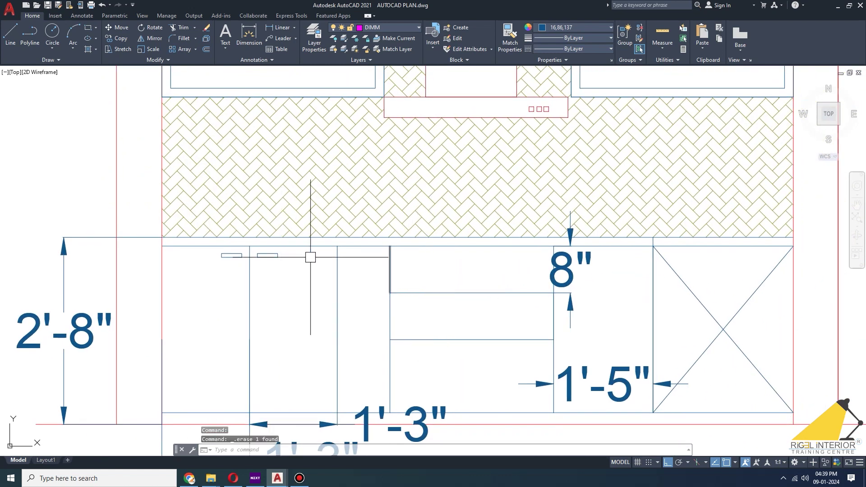
# Step: Window-select both handles to check them, then deselect and view the left doors
pyautogui.scroll(4, 253, 244)
pyautogui.click(168, 253)
pyautogui.click(367, 312)
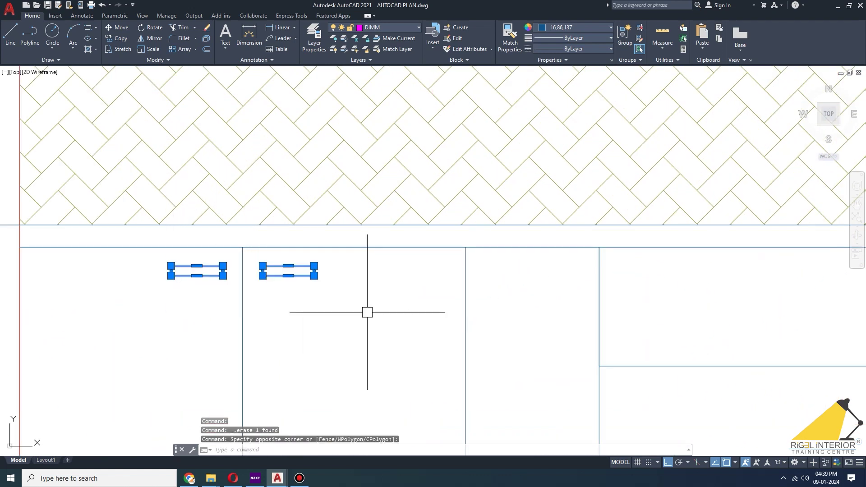
pyautogui.scroll(-2, 367, 312)
pyautogui.scroll(-2, 286, 291)
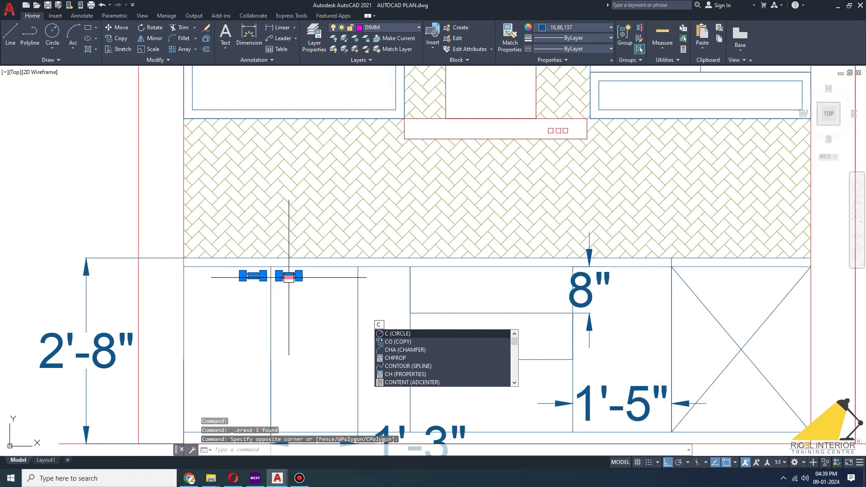
pyautogui.moveTo(280, 294); pyautogui.dragTo(275, 264, button='middle')
pyautogui.press('Escape')
pyautogui.press('Escape')
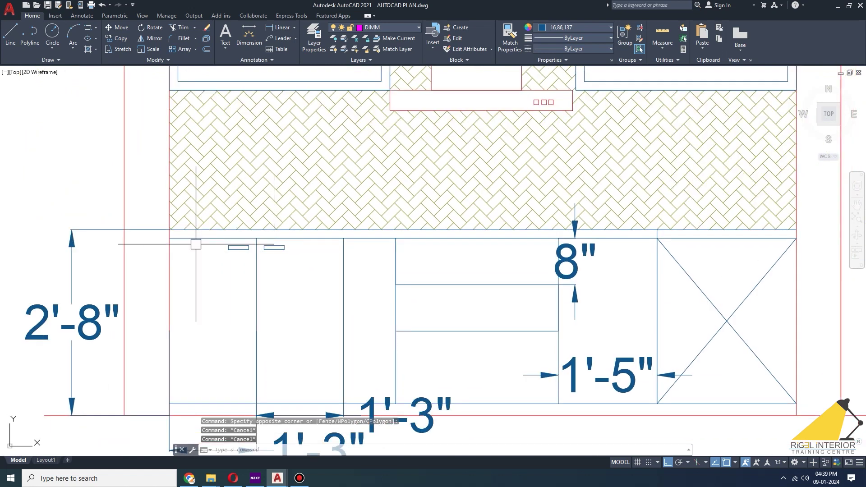
pyautogui.moveTo(453, 266); pyautogui.dragTo(429, 259, button='middle')
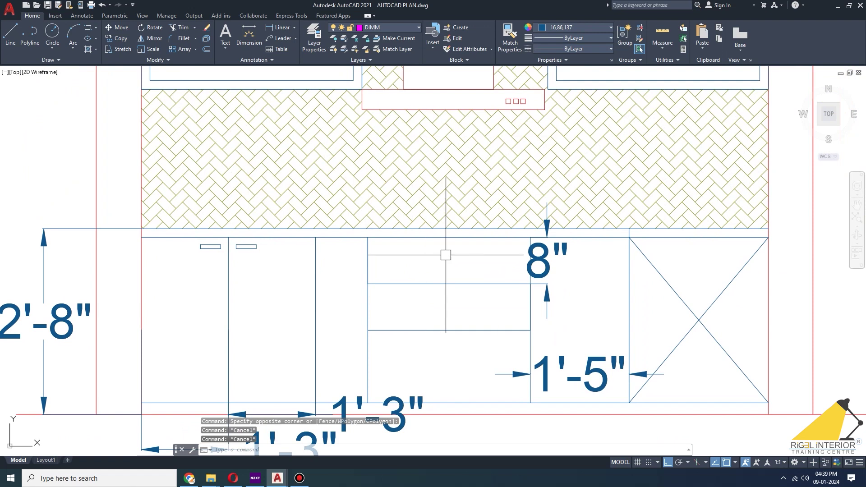
pyautogui.scroll(2, 225, 242)
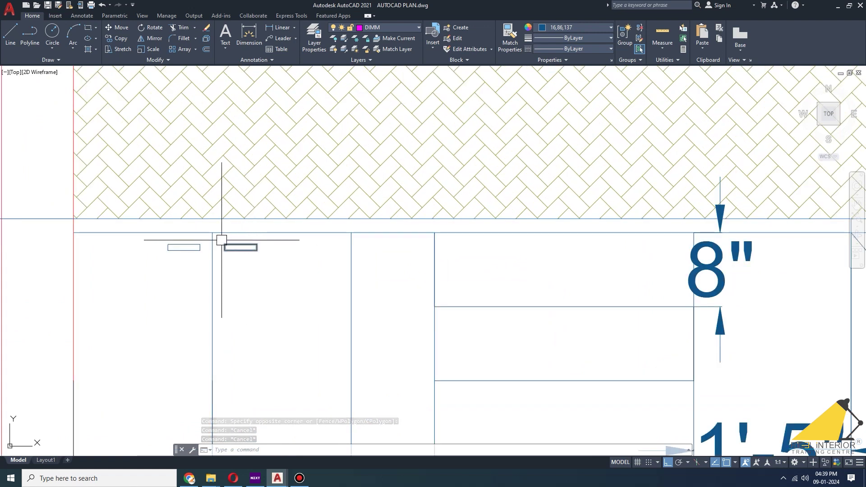
# Step: Start copying the door handle; undo the misplaced copy and cancel
pyautogui.click(223, 241)
pyautogui.click(267, 263)
pyautogui.write('co')
pyautogui.press('Return')
pyautogui.click(251, 242)
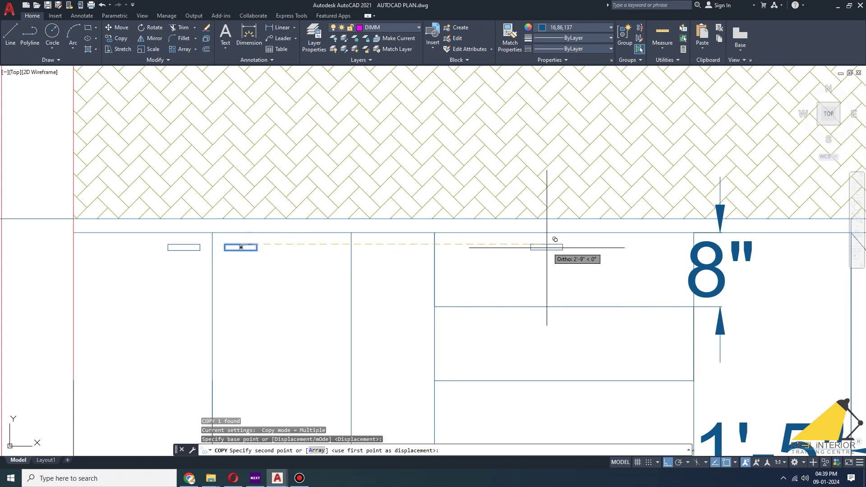
pyautogui.click(574, 244)
pyautogui.hotkey('ctrl', 'z')
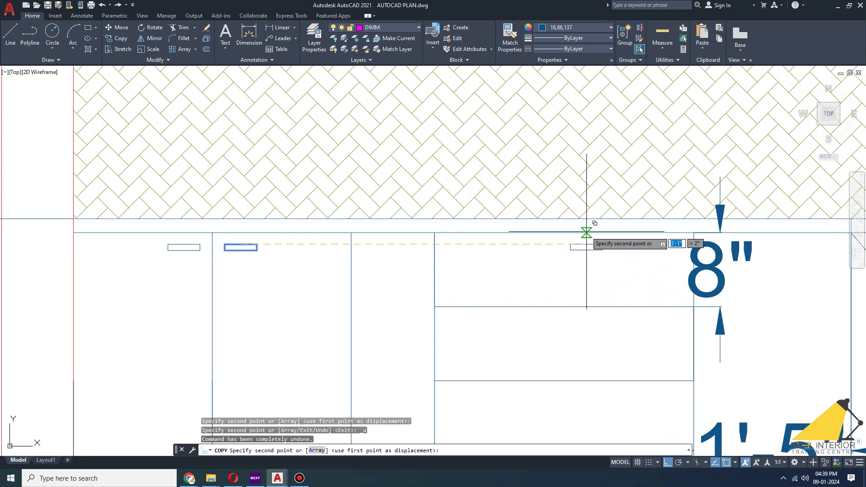
pyautogui.press('Escape')
# Step: Copy the door handle onto the top drawer and a lower drawer
pyautogui.scroll(4, 163, 239)
pyautogui.click(309, 233)
pyautogui.click(464, 303)
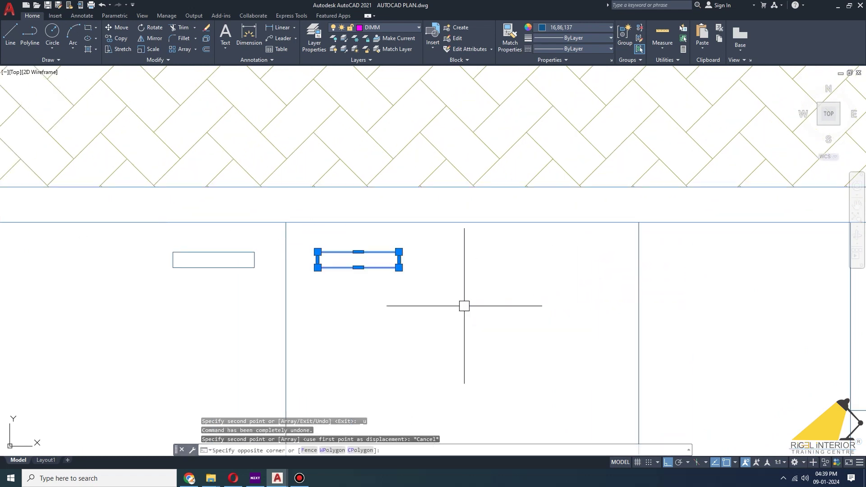
pyautogui.write('do')
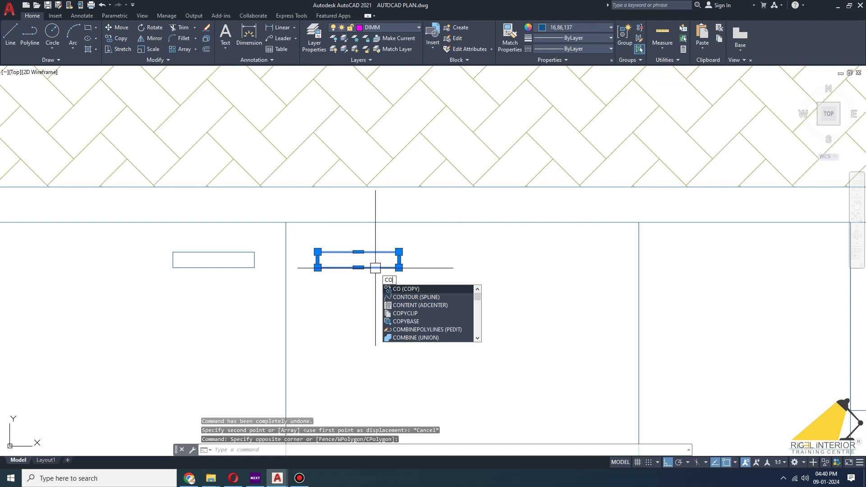
pyautogui.press('Return')
pyautogui.click(364, 222)
pyautogui.scroll(-4, 374, 226)
pyautogui.moveTo(379, 227); pyautogui.dragTo(230, 225, button='middle')
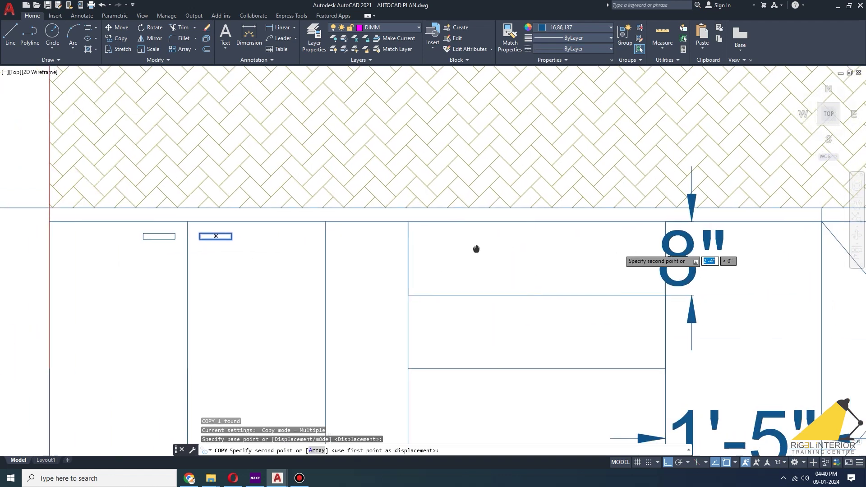
pyautogui.click(541, 220)
pyautogui.scroll(-2, 577, 253)
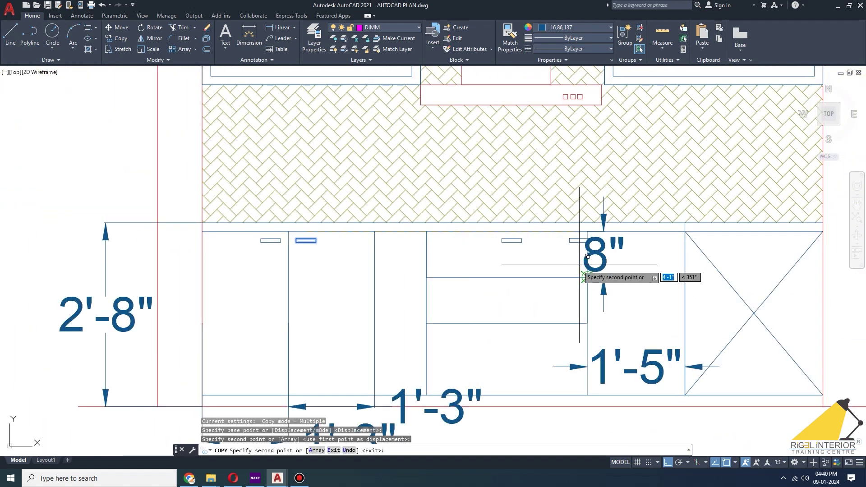
pyautogui.click(506, 323)
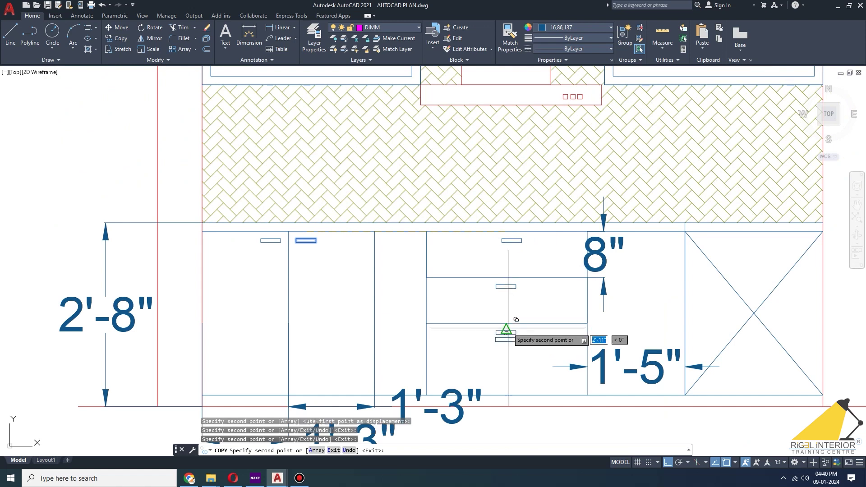
pyautogui.scroll(-3, 507, 323)
pyautogui.scroll(5, 572, 267)
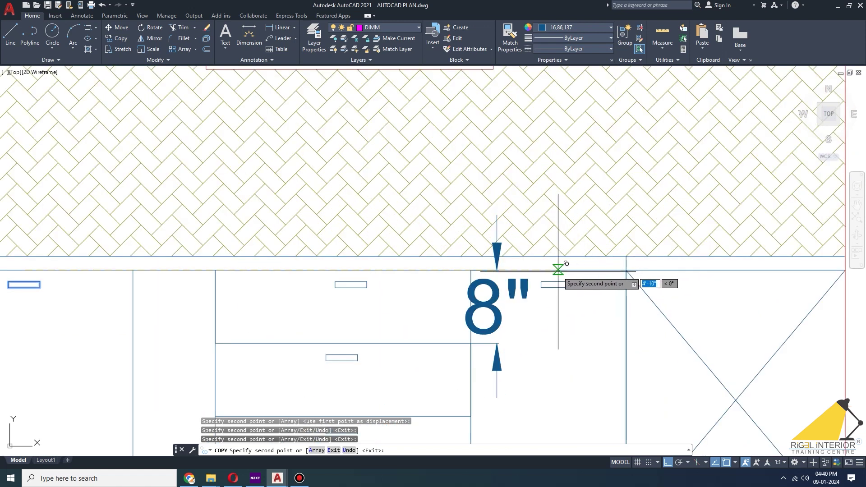
pyautogui.press('Escape')
# Step: Delete the 8" dimension
pyautogui.click(488, 306)
pyautogui.press('Delete')
pyautogui.scroll(-4, 488, 305)
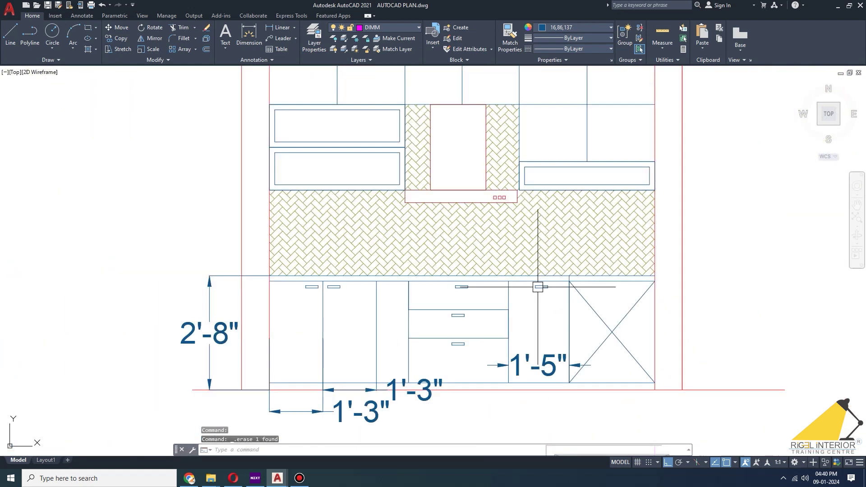
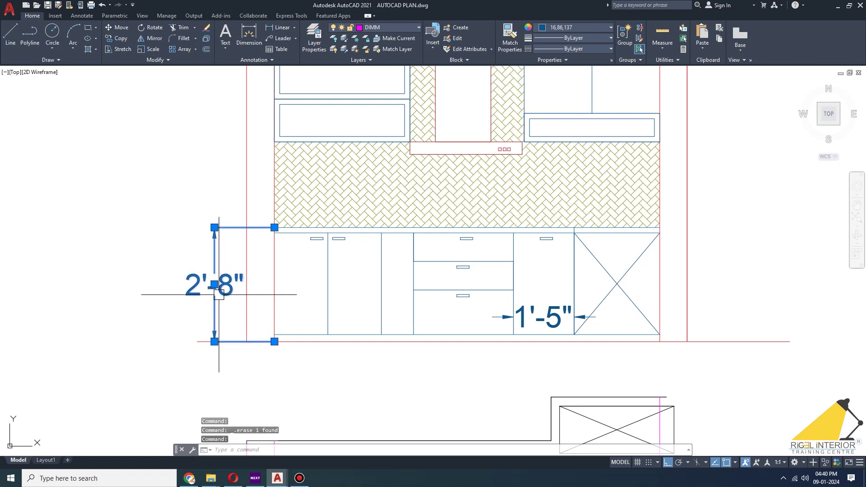
# Step: Erase the 1'-5" base-cabinet dimension, zoom out, and start selecting the purple guide lines
pyautogui.click(544, 317)
pyautogui.press('Delete')
pyautogui.scroll(-2, 544, 317)
pyautogui.scroll(-2, 556, 296)
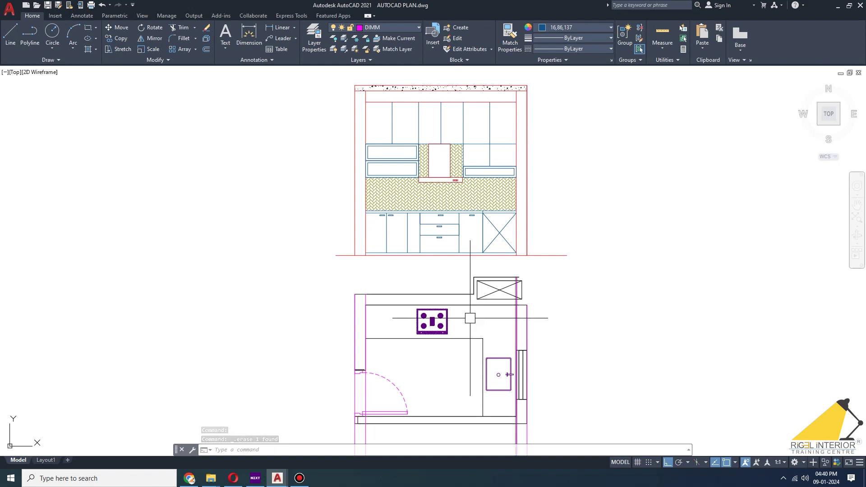
pyautogui.moveTo(476, 329); pyautogui.dragTo(442, 206, button='middle')
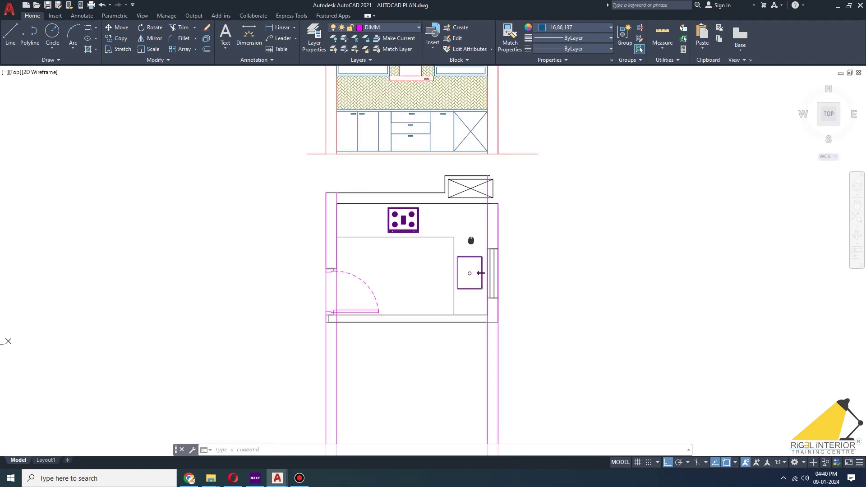
# Step: Delete the four long purple vertical guide lines and pan so the elevation sits above the plan
pyautogui.click(541, 358)
pyautogui.click(261, 387)
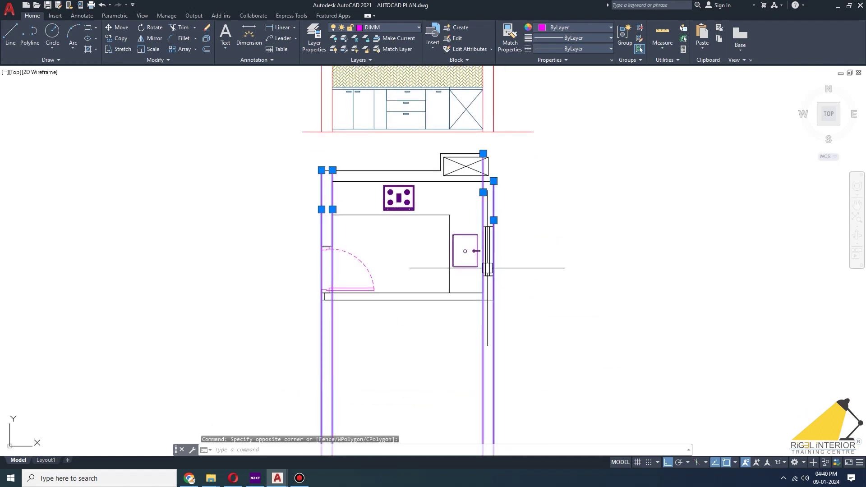
pyautogui.press('Delete')
pyautogui.moveTo(501, 237); pyautogui.dragTo(499, 339, button='middle')
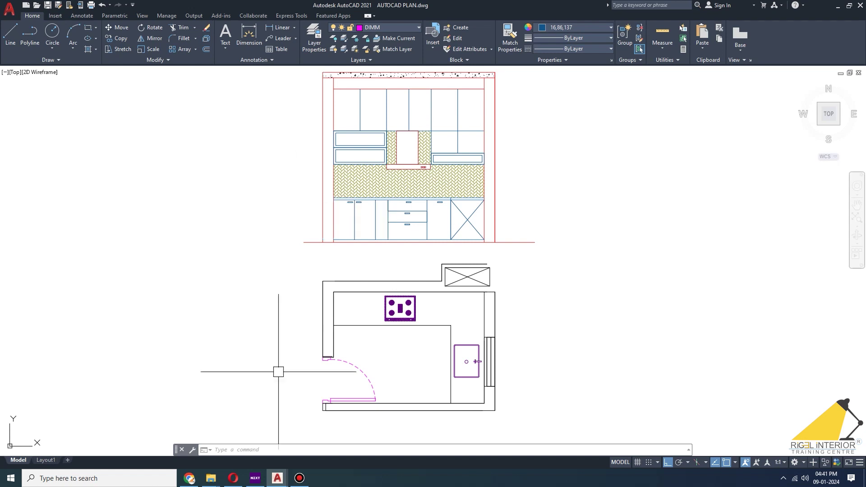
pyautogui.click(300, 479)
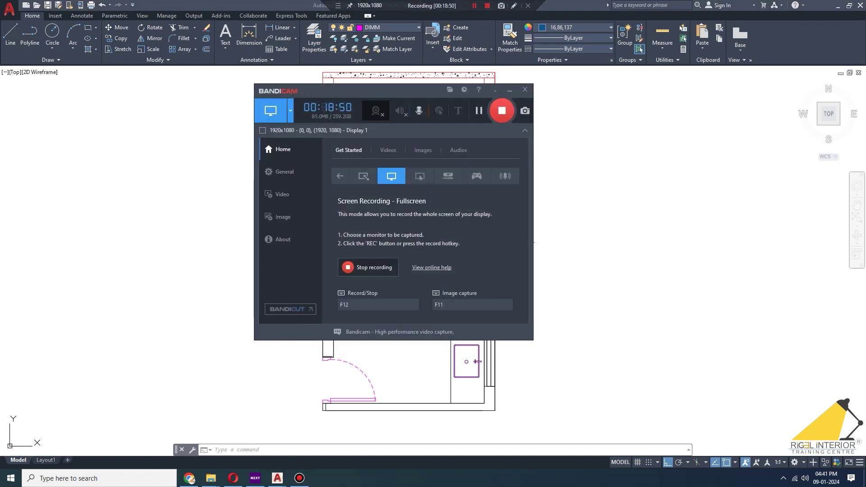